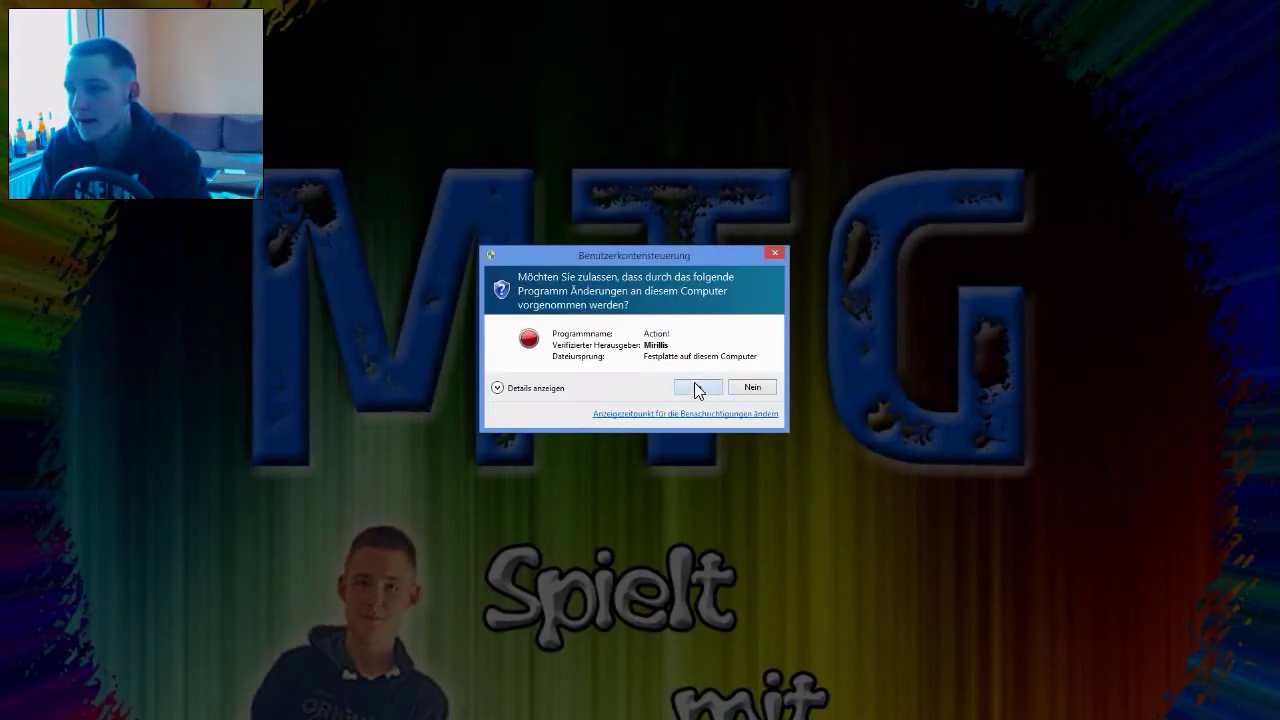
Approve the User Account Control prompt with 'Ja'.
click(697, 387)
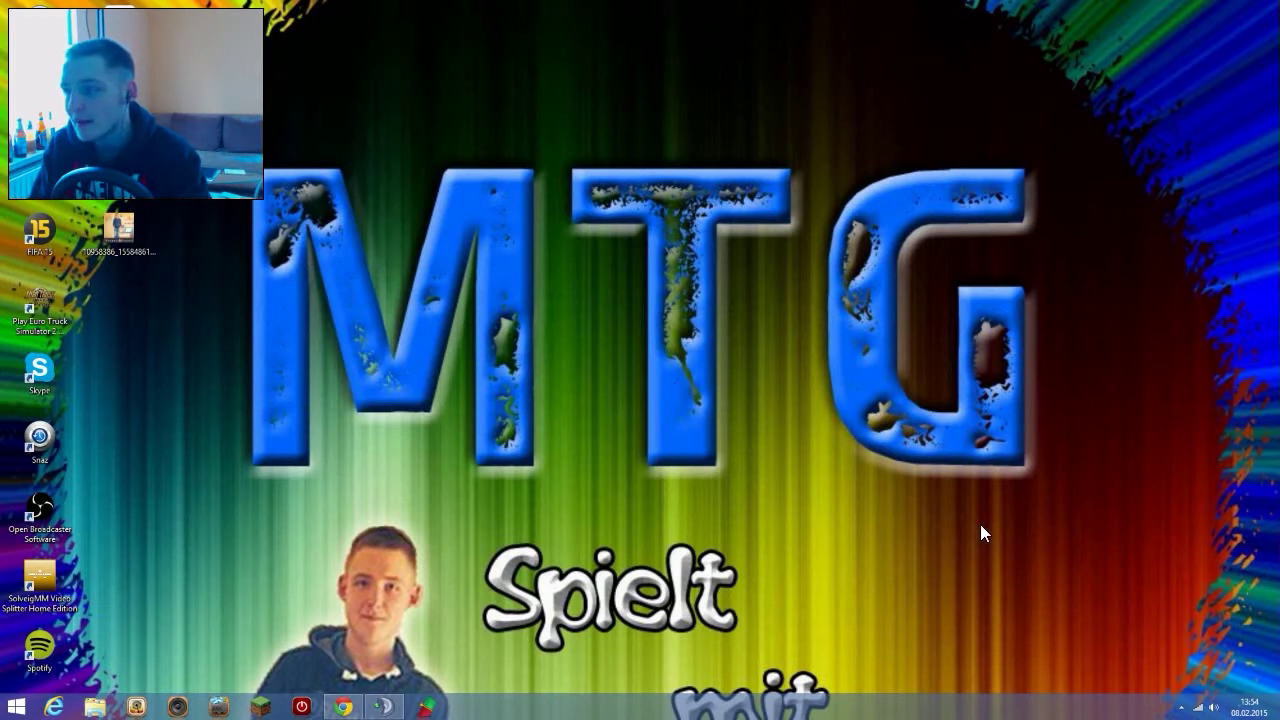
Open Action! from the hidden tray icons and move its window to the upper left.
click(1181, 707)
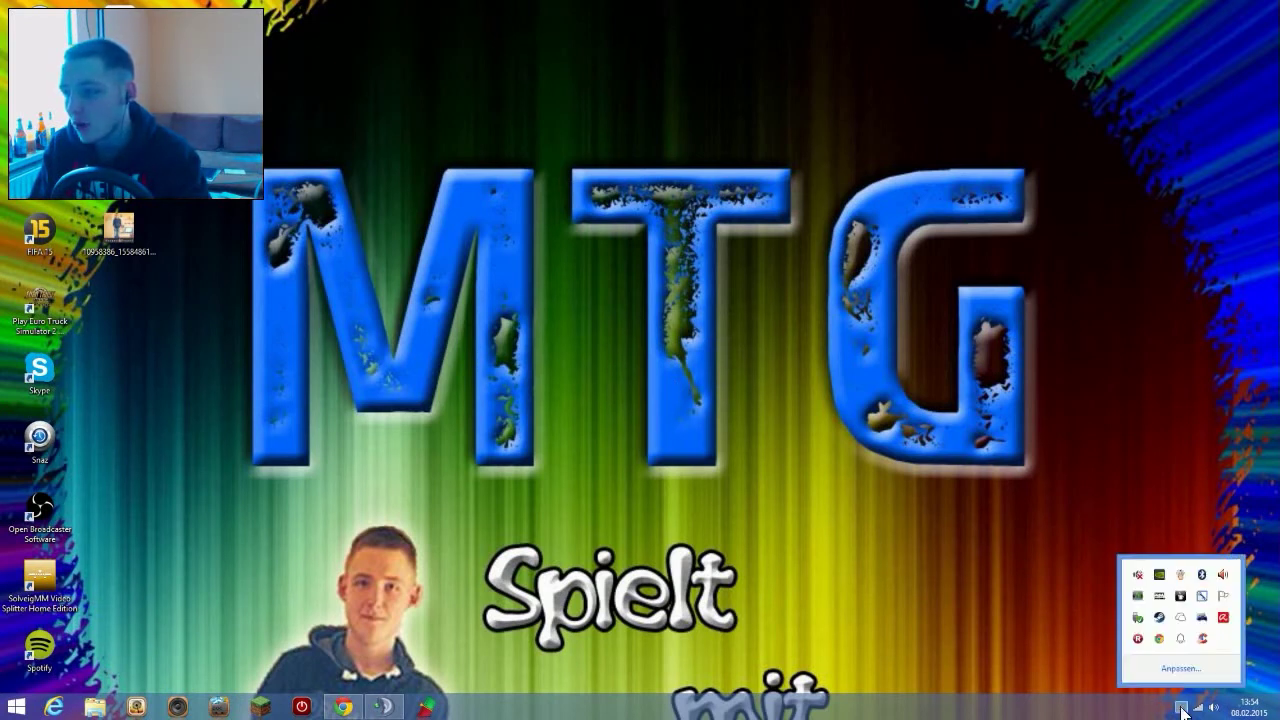
right_click(1140, 638)
click(1153, 649)
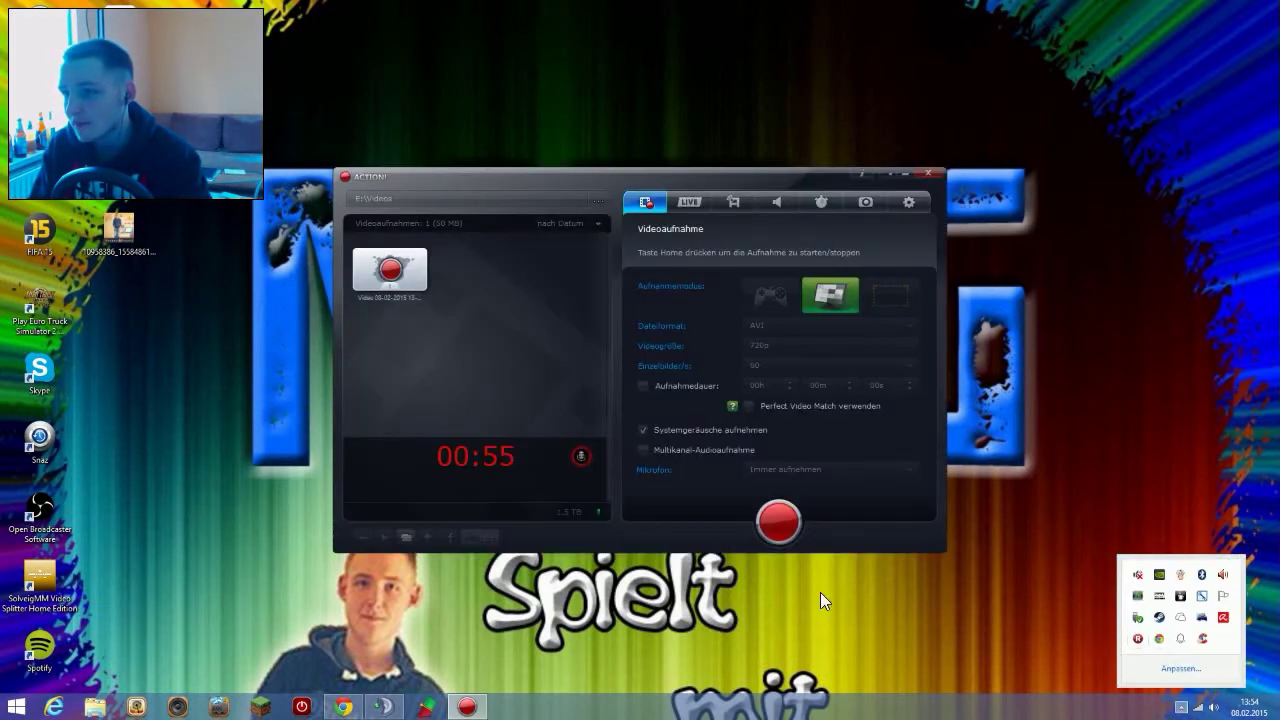
drag(530, 180, 473, 97)
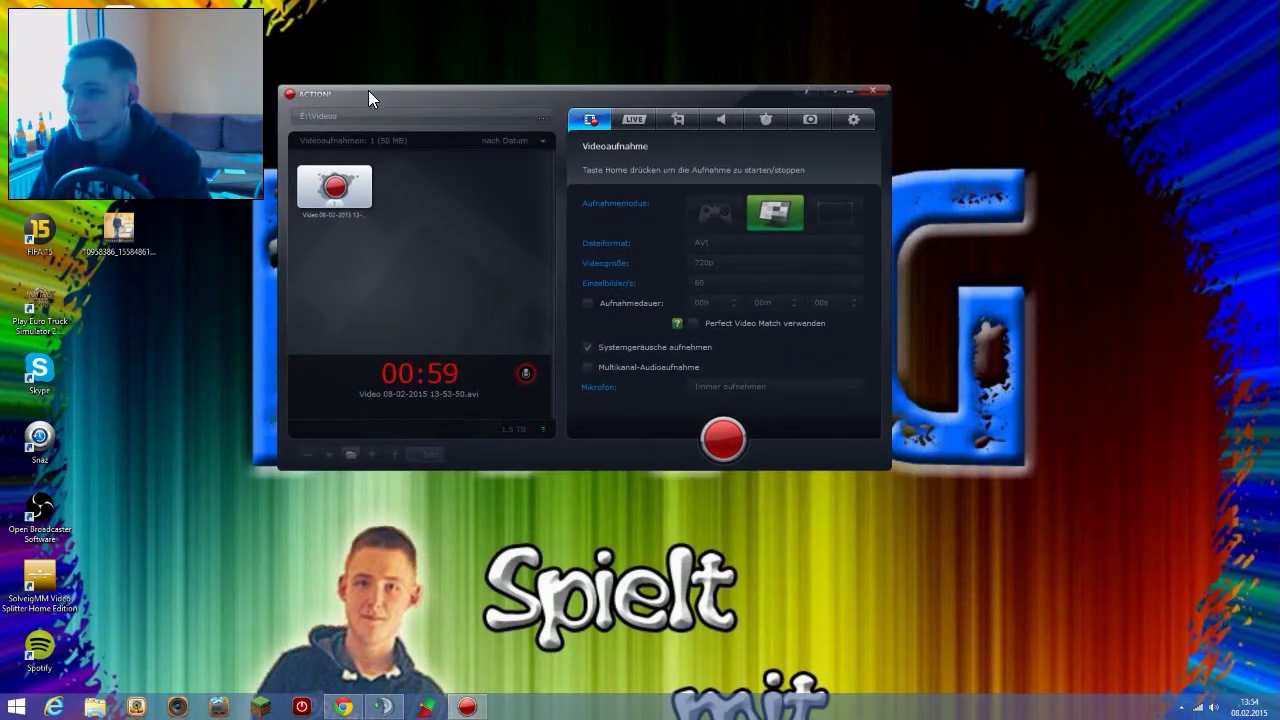
drag(368, 90, 356, 34)
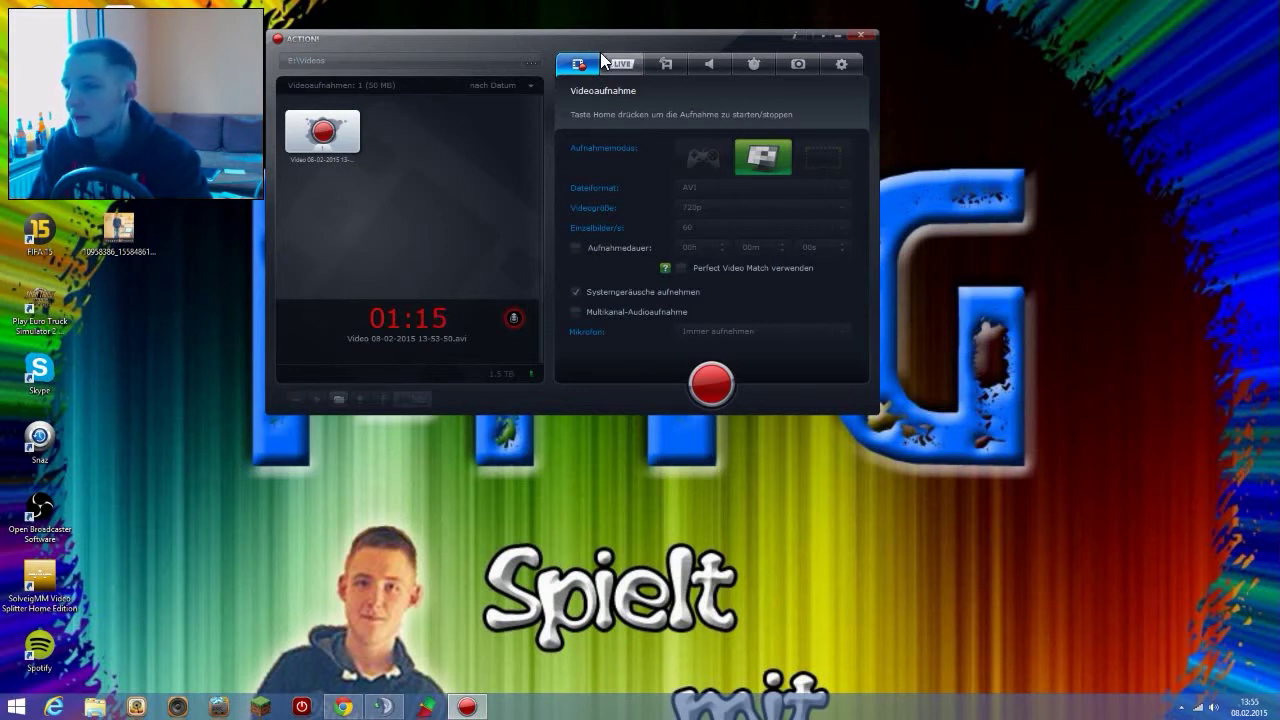
drag(636, 36, 584, 82)
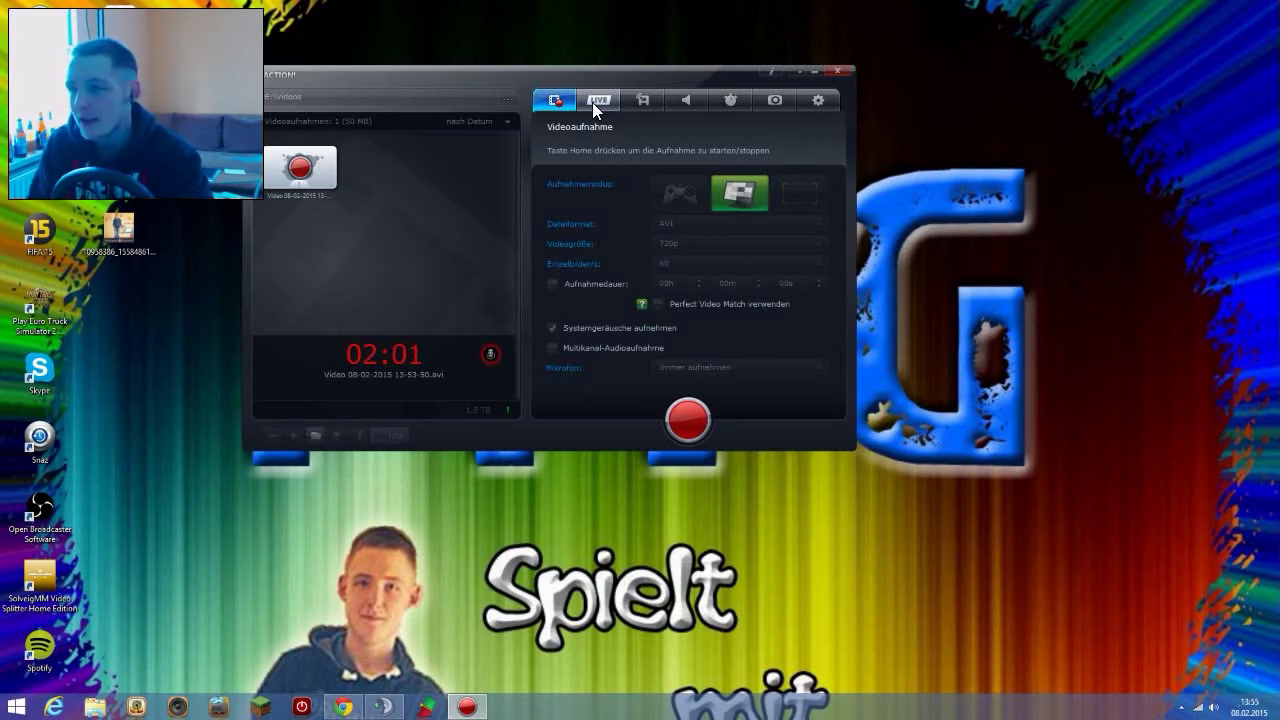
Browse the LIVE and Remote pages, keep WAV audio output, and finish on Benchmarking.
click(592, 102)
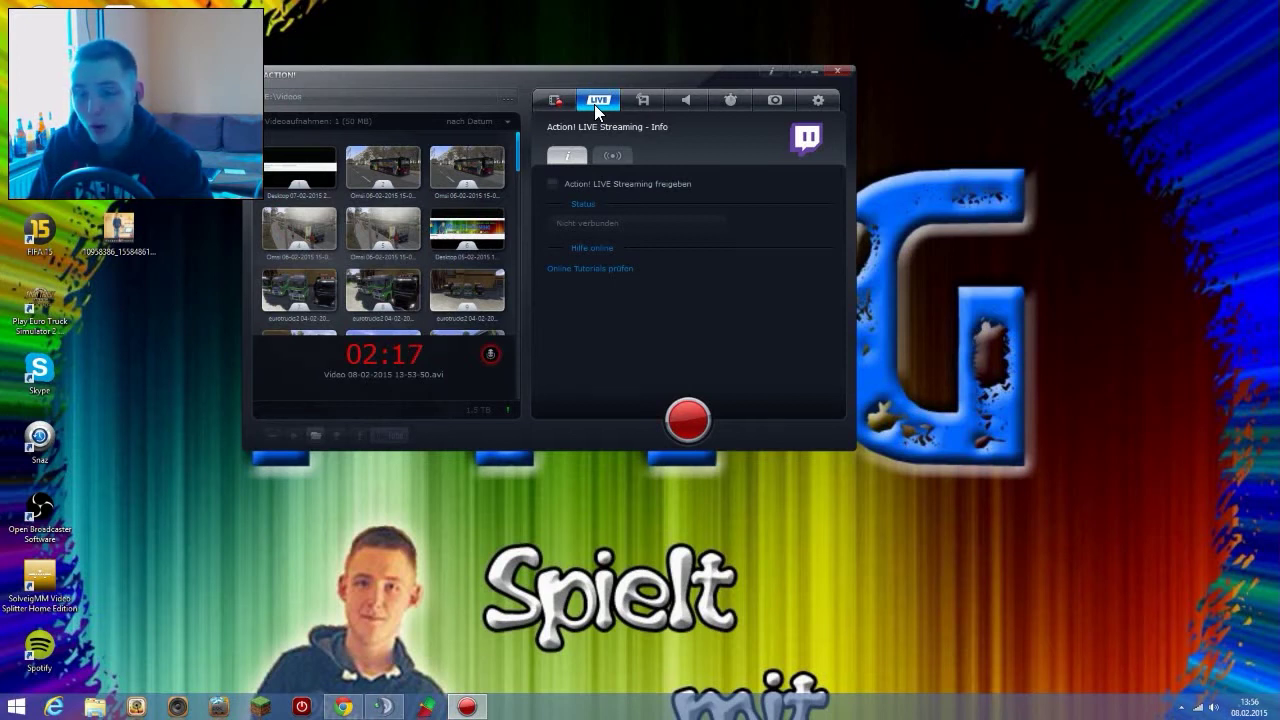
click(644, 100)
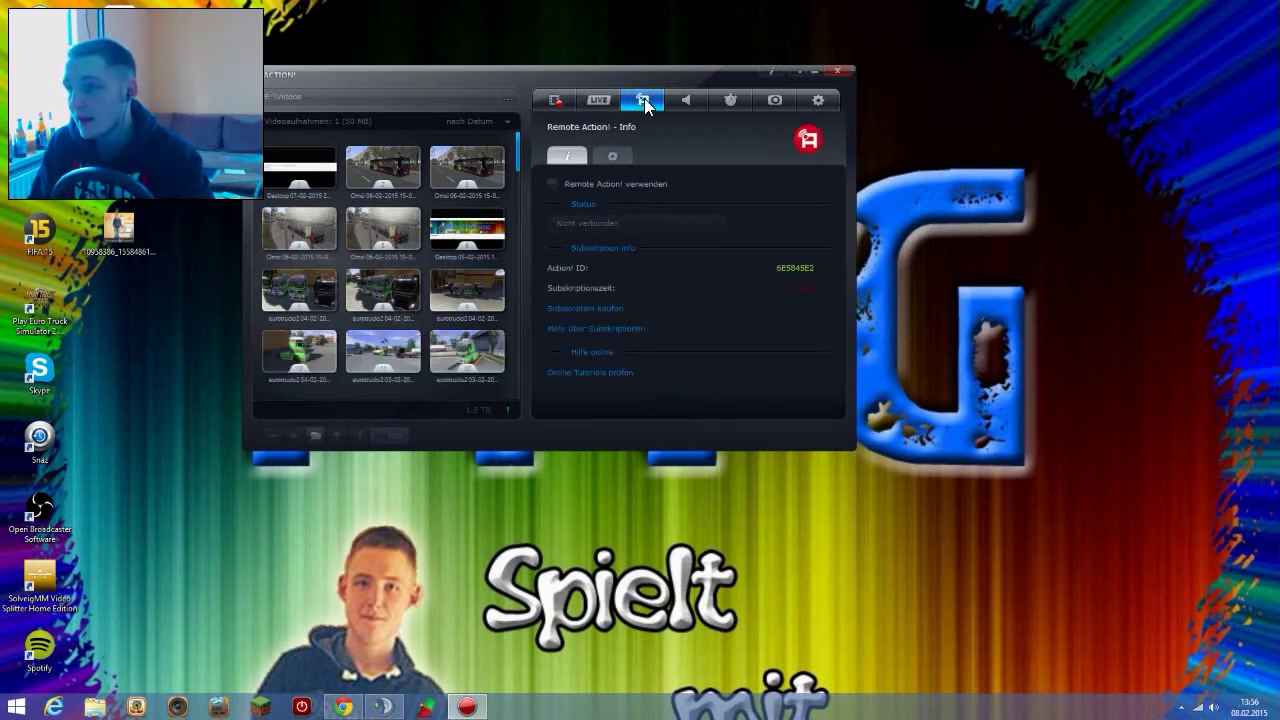
click(684, 100)
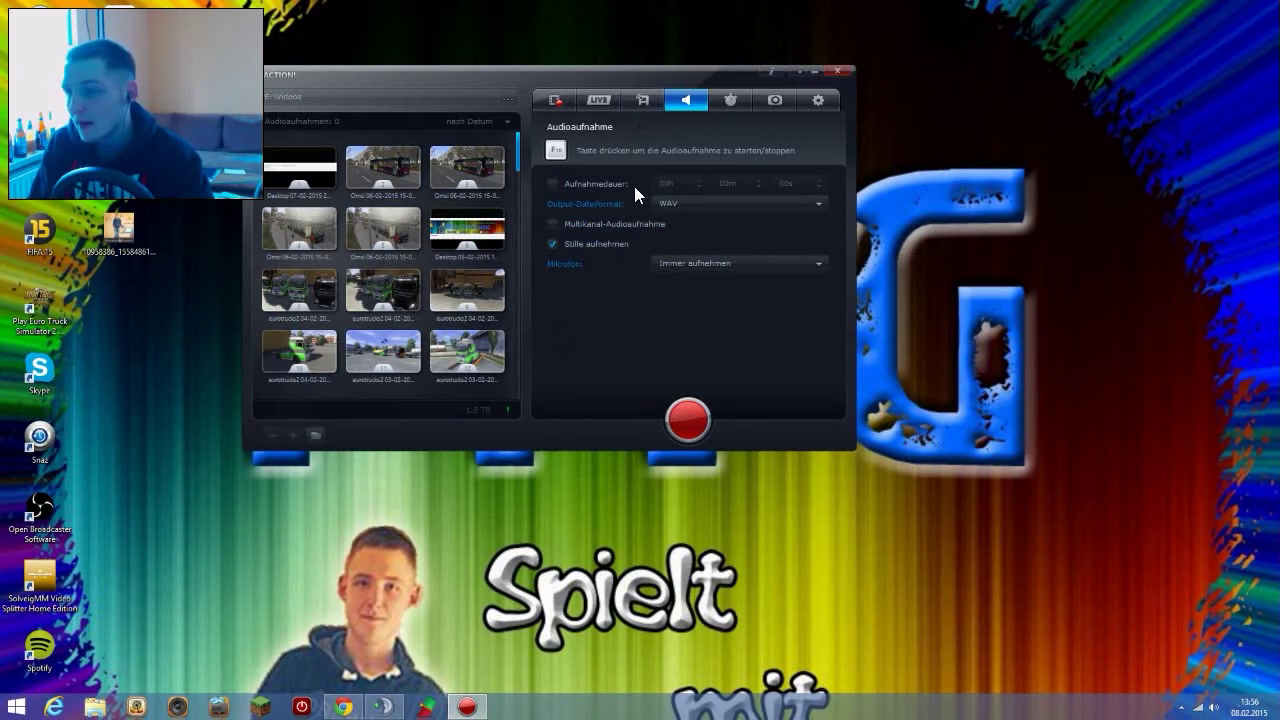
click(818, 203)
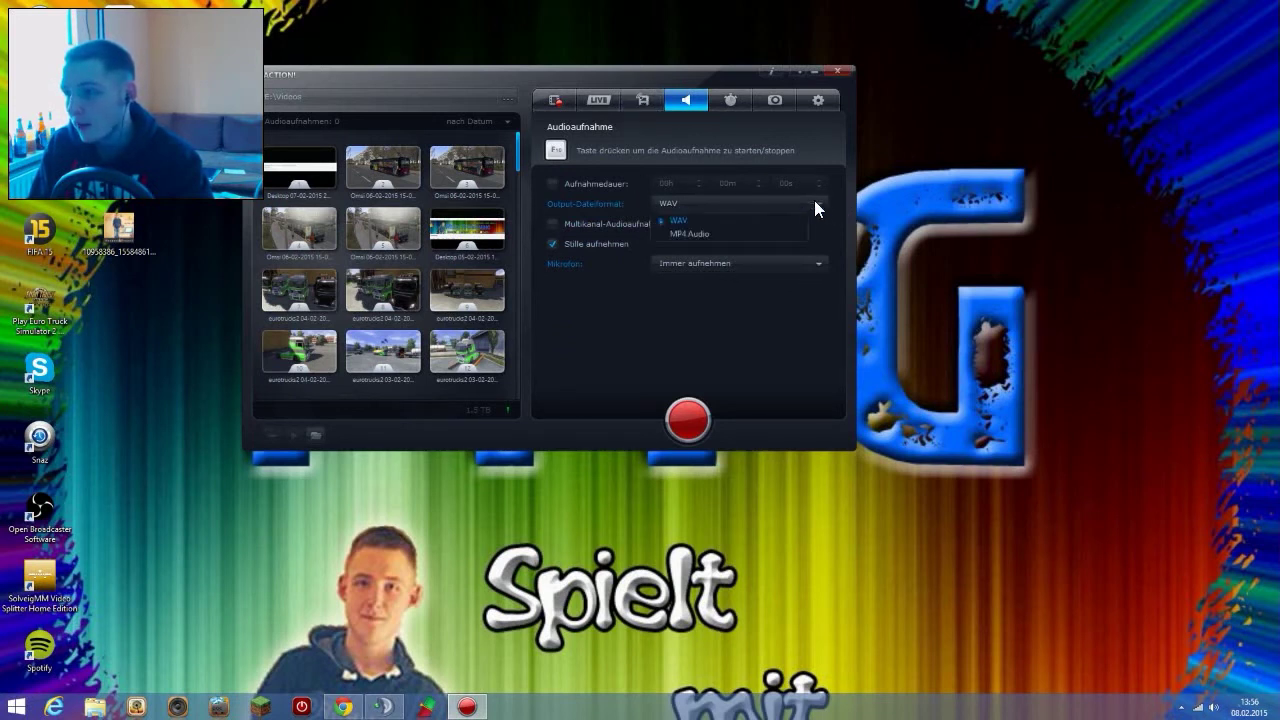
click(613, 298)
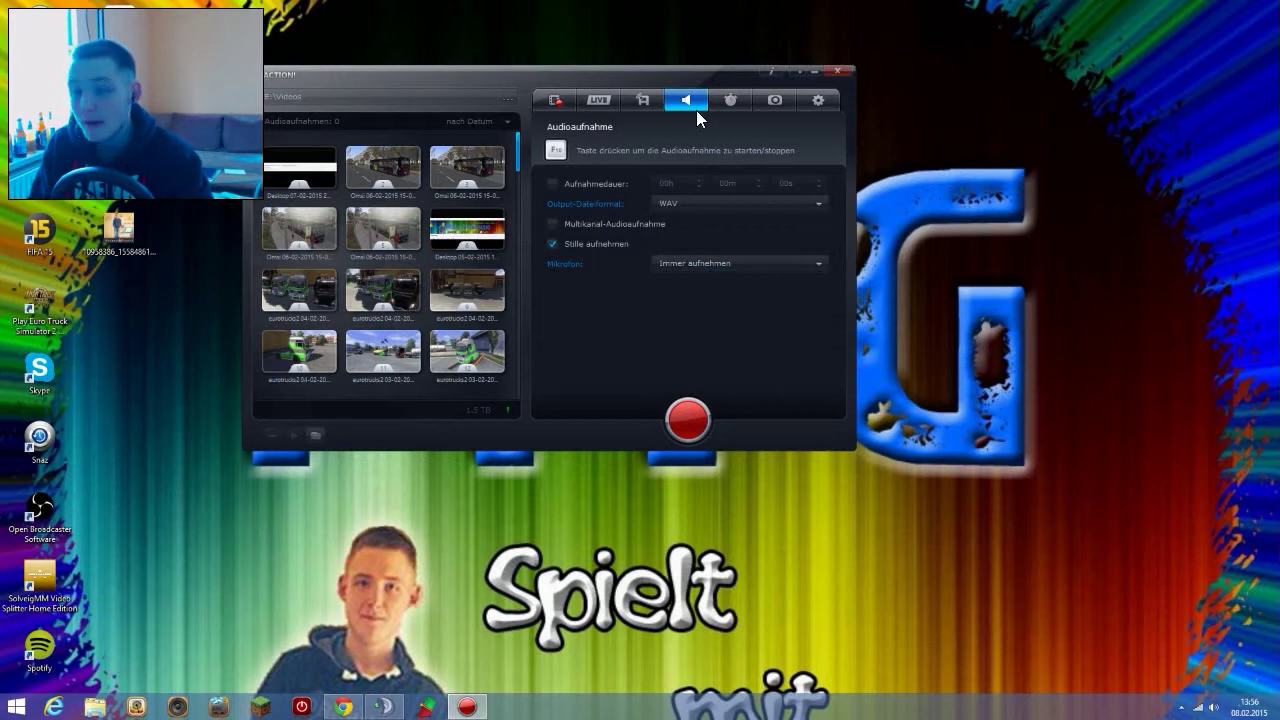
click(718, 96)
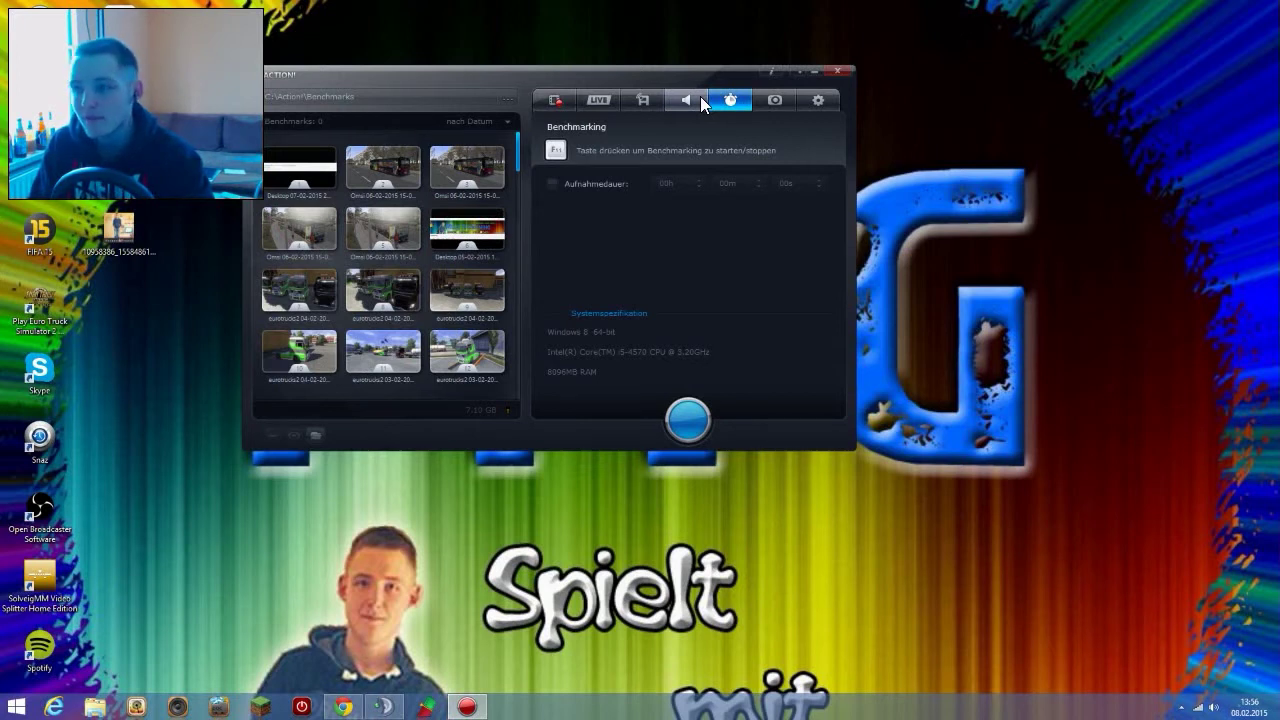
Keep screenshots as whole desktop in PNG format, then go to the settings gear tab.
click(762, 100)
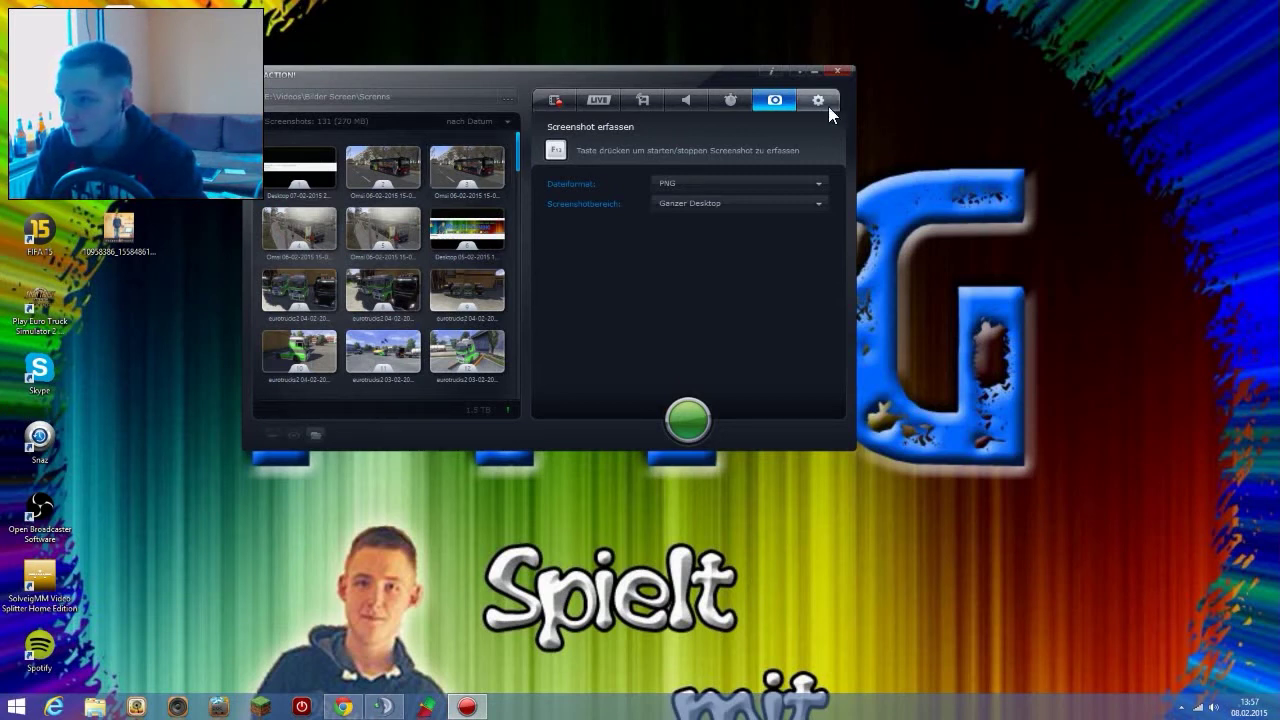
click(812, 206)
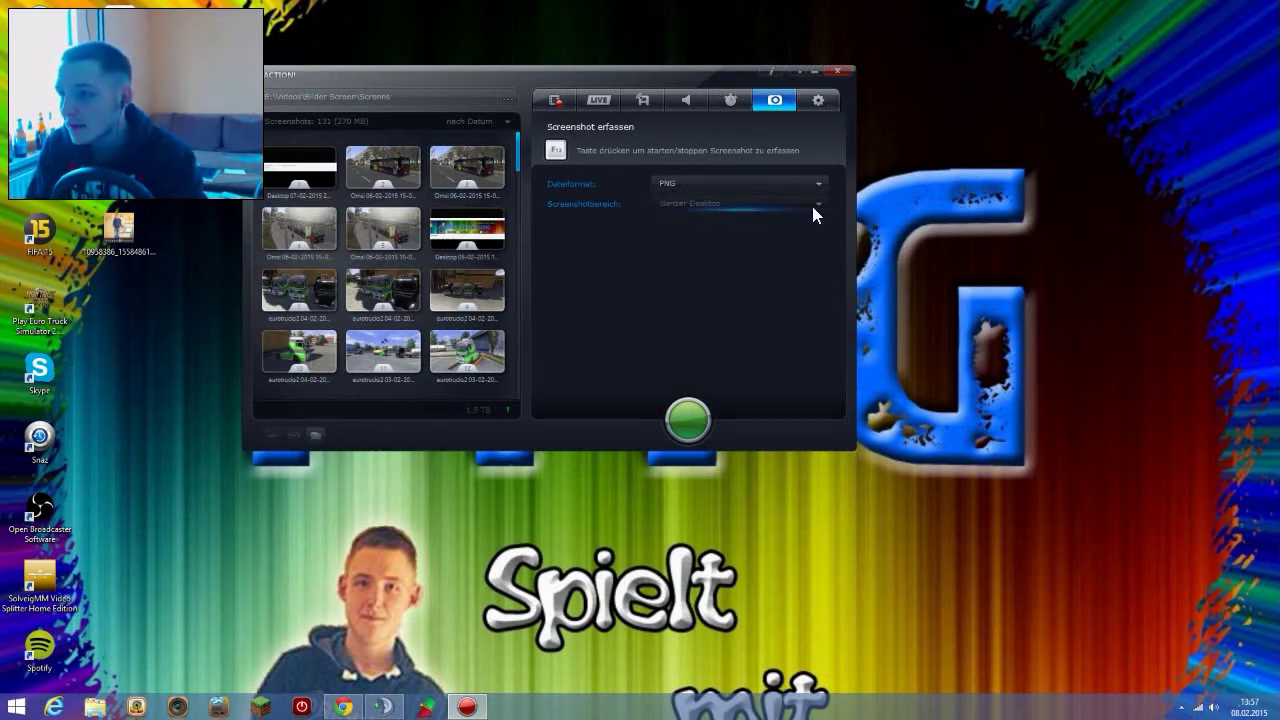
click(656, 318)
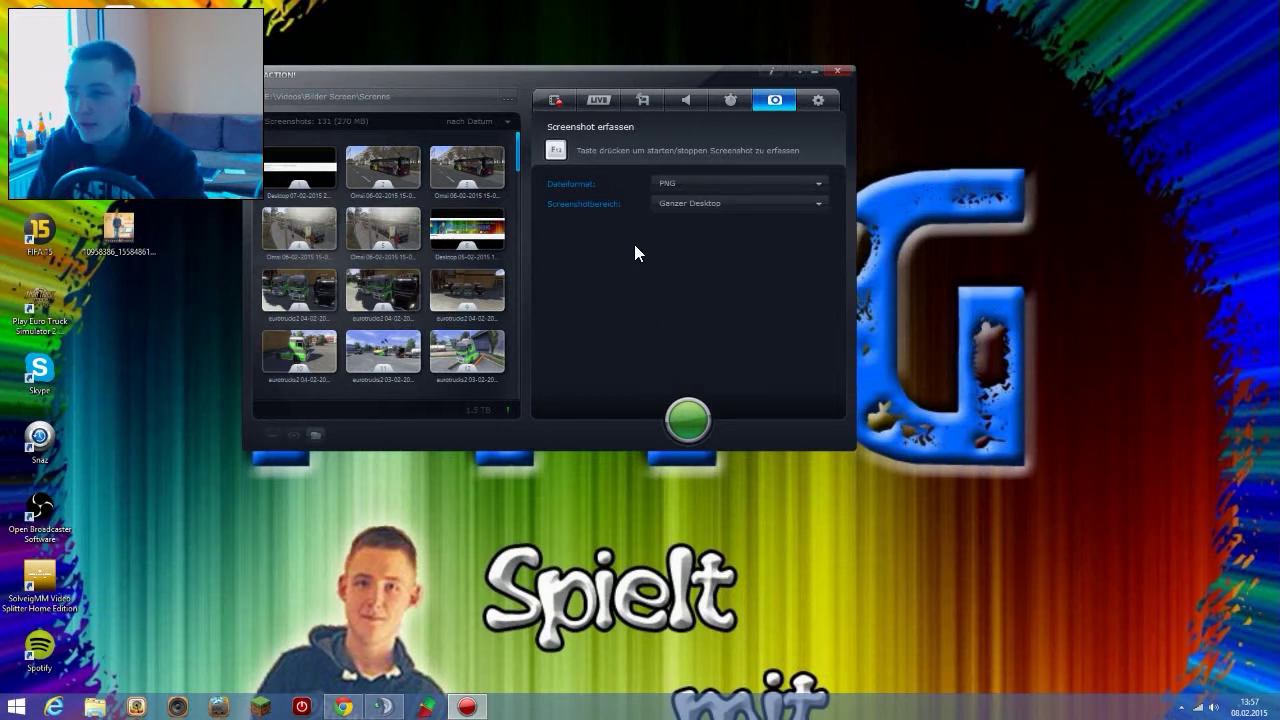
click(688, 184)
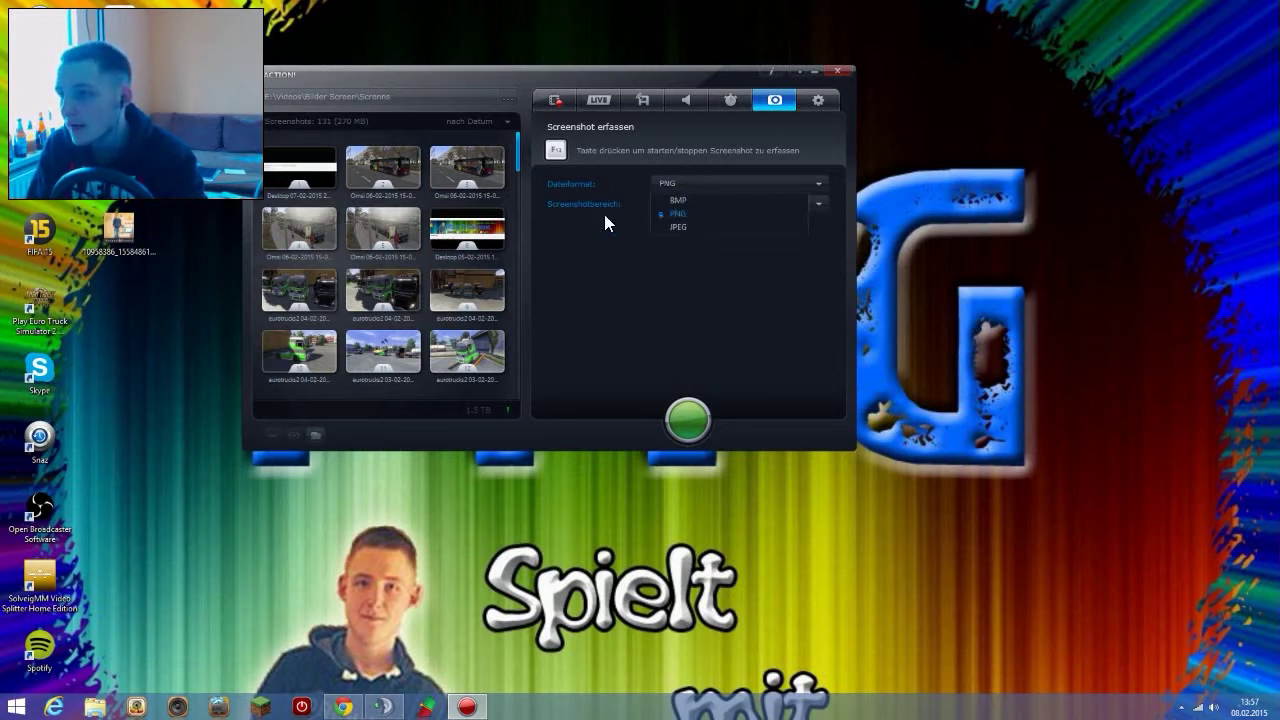
click(578, 276)
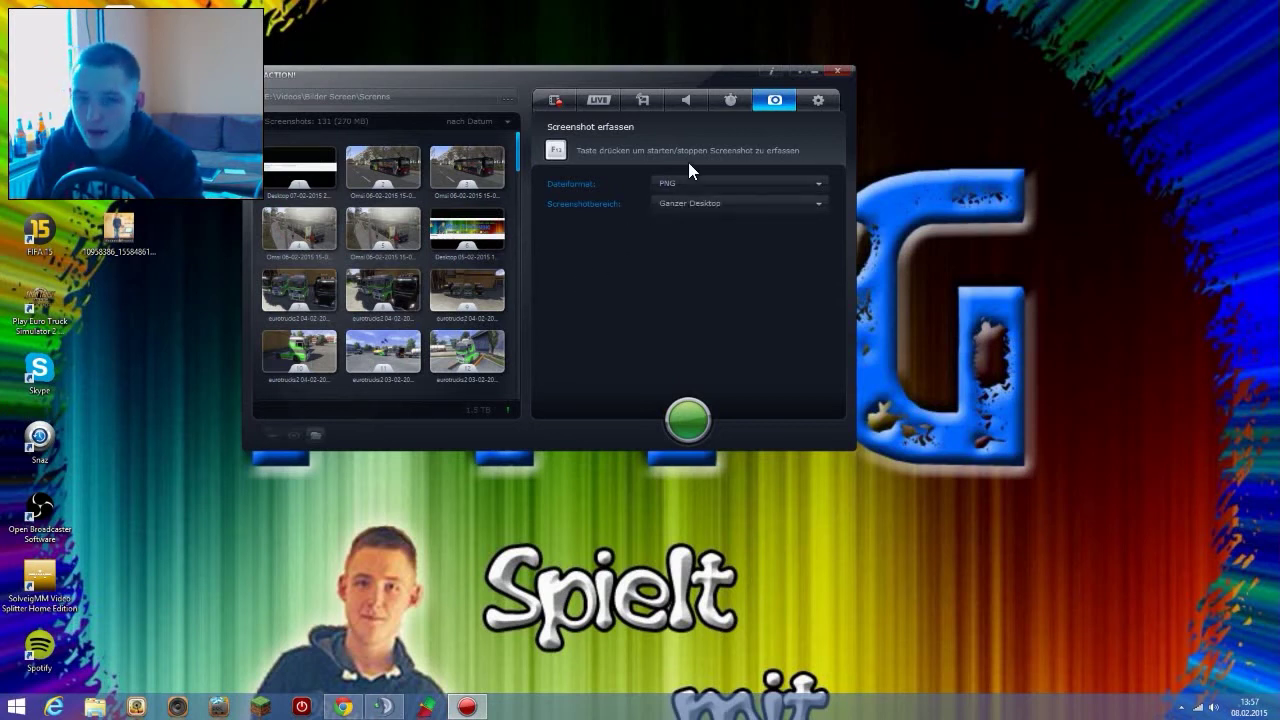
click(816, 100)
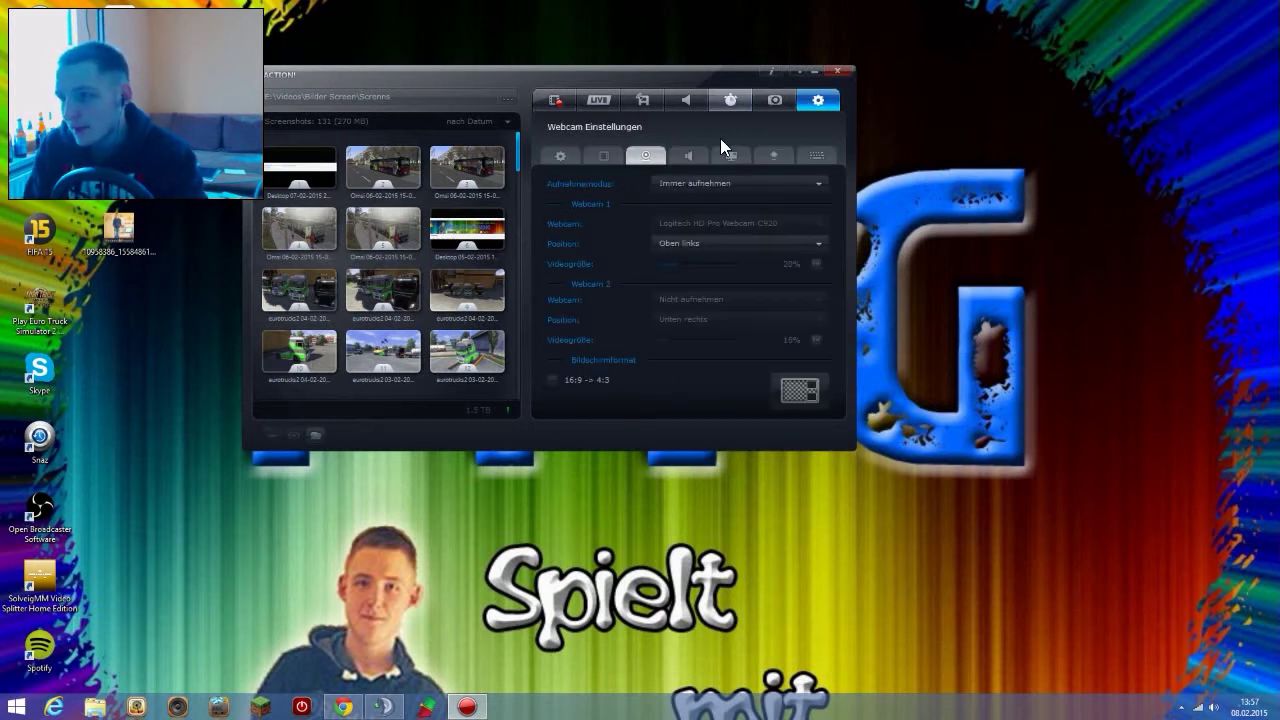
Keep video quality at Hoch and input range at 0-255 on the video settings page.
click(564, 152)
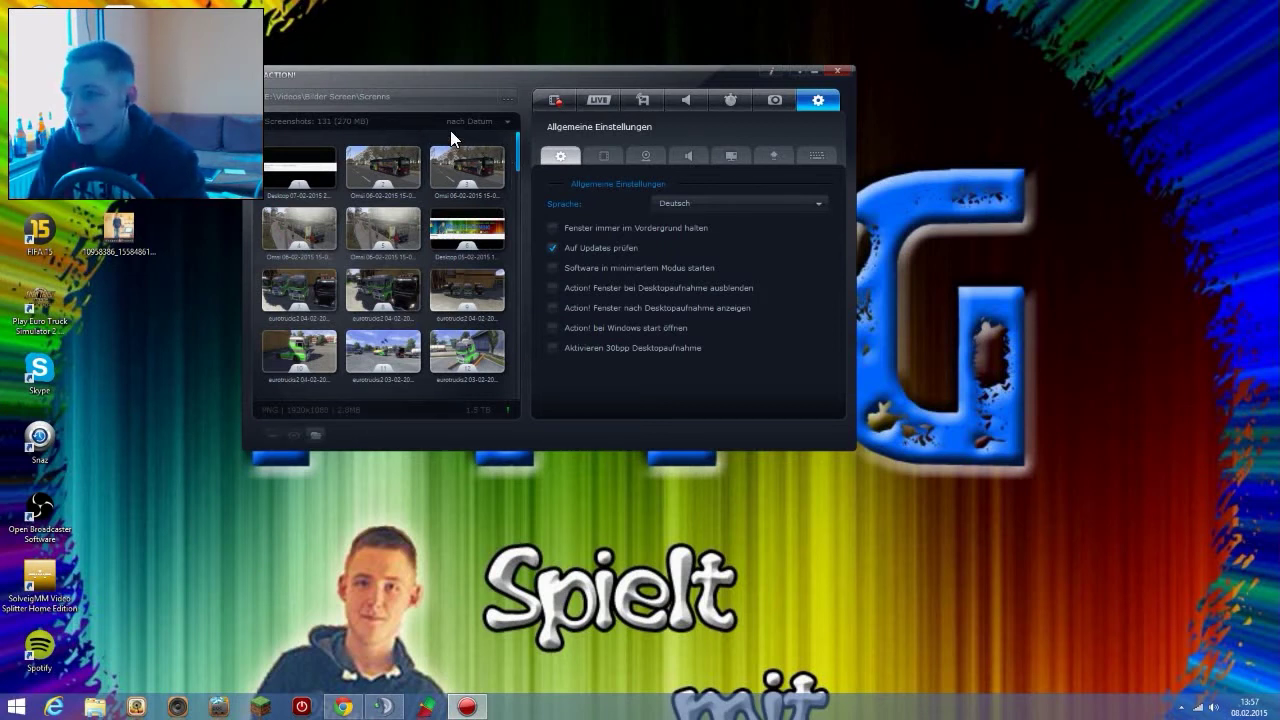
click(614, 158)
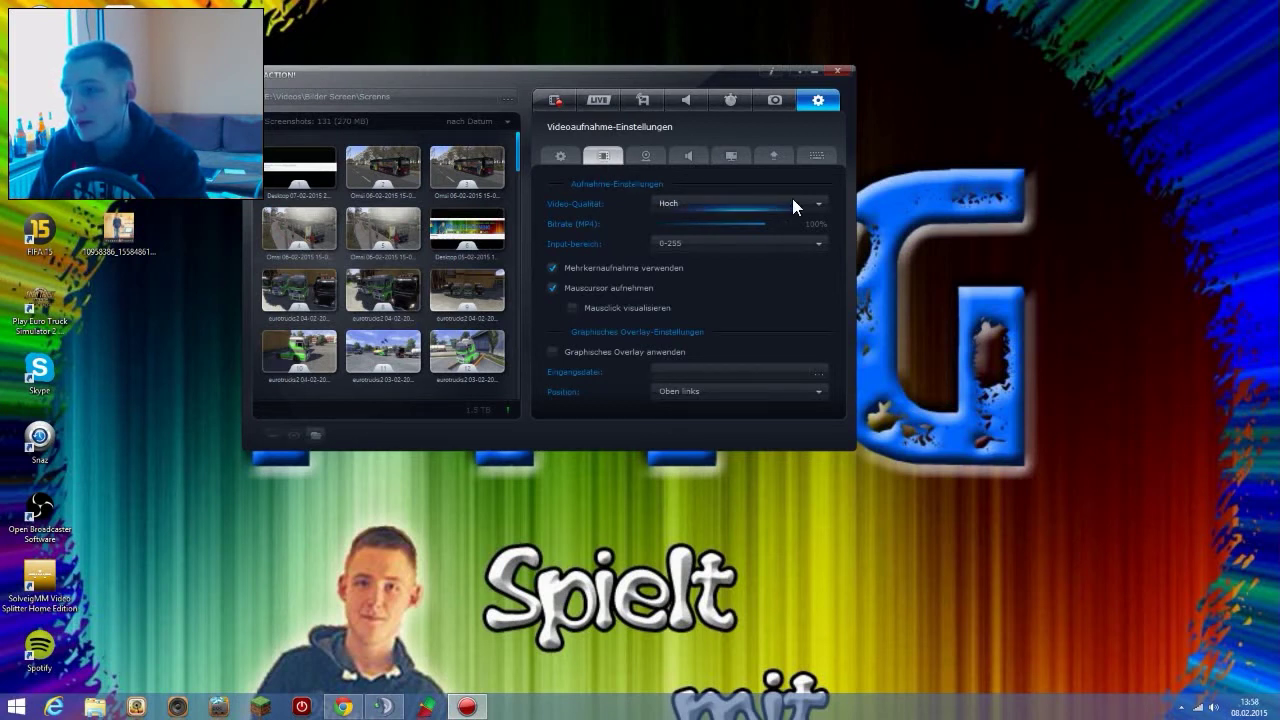
click(816, 207)
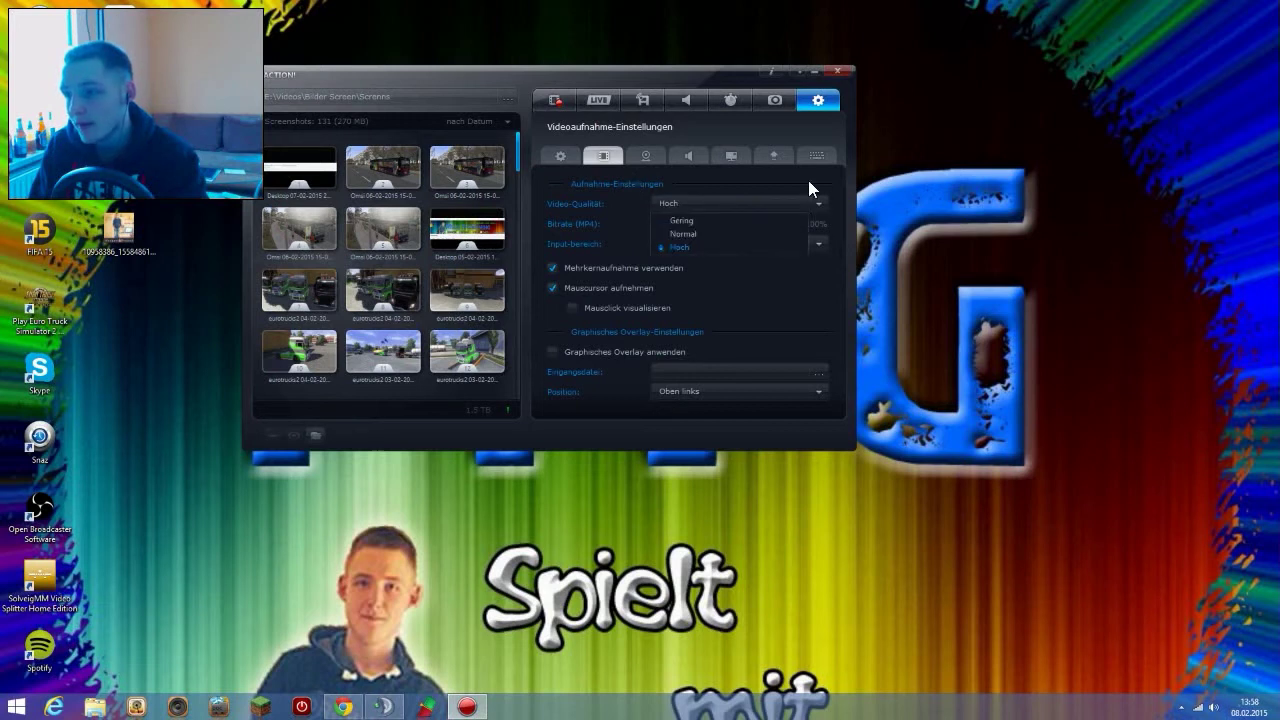
click(808, 181)
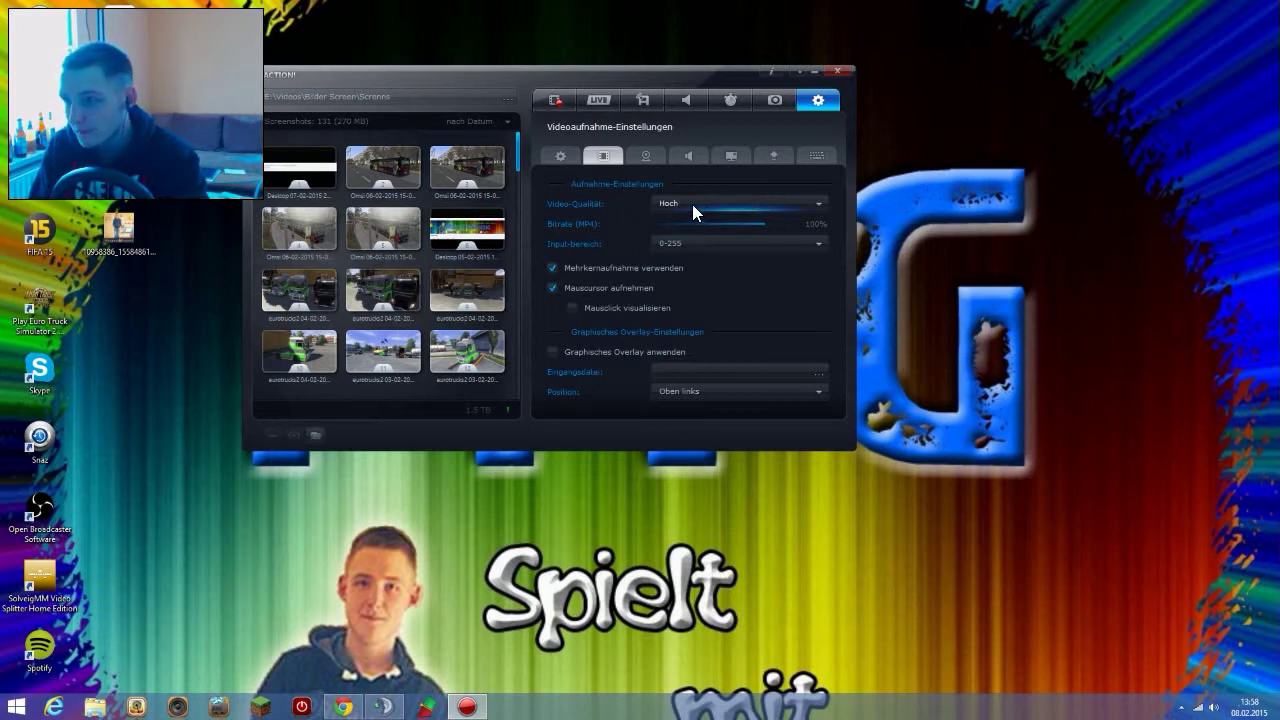
click(818, 243)
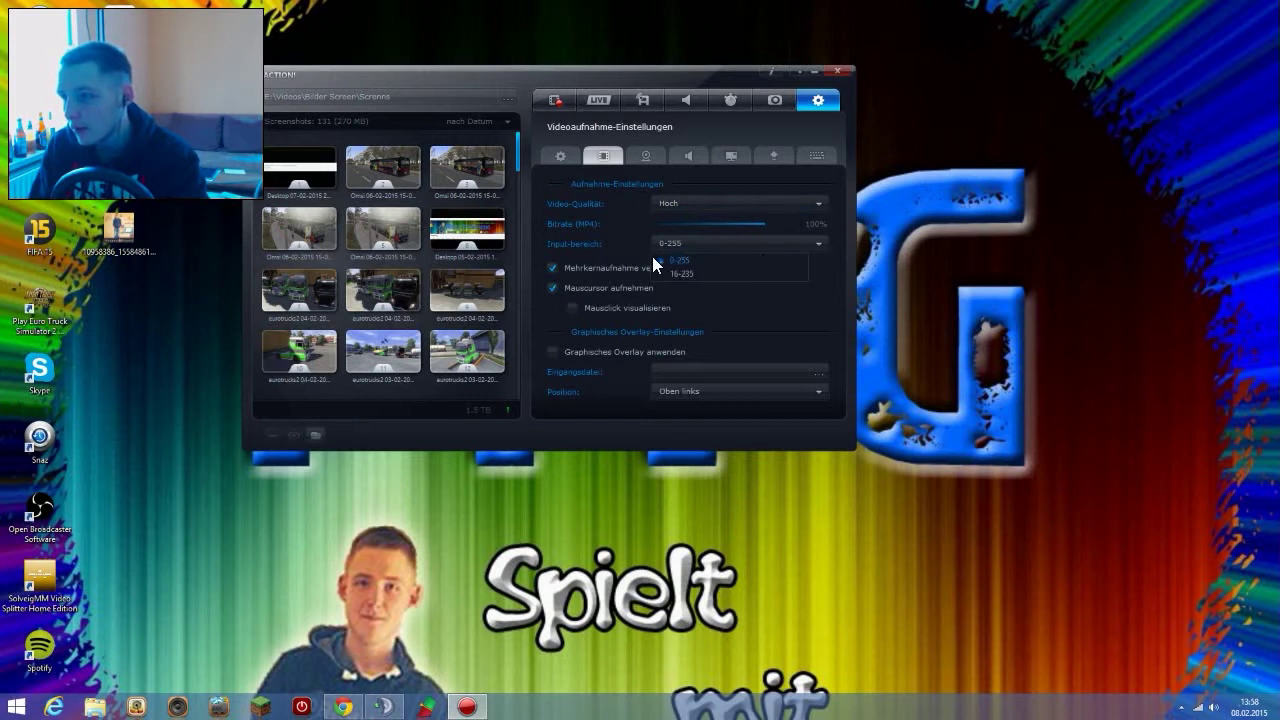
click(622, 237)
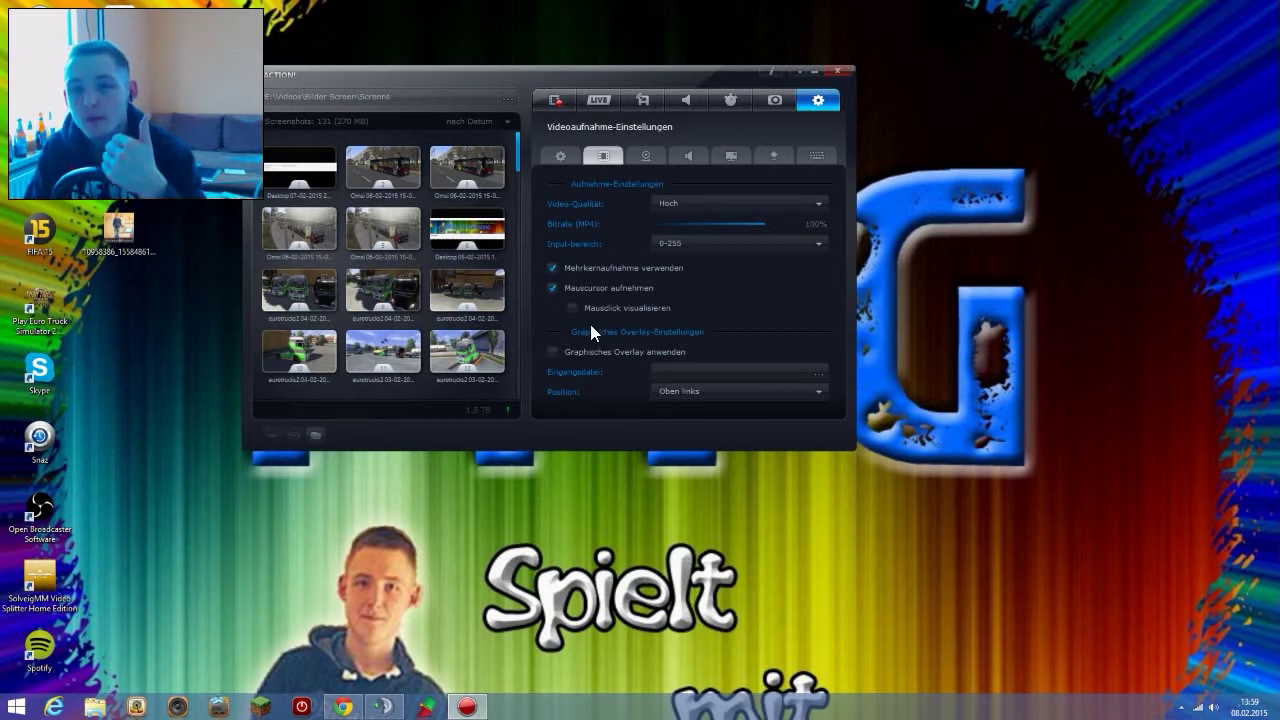
Look over the webcam settings, then switch to the audio settings page.
click(650, 156)
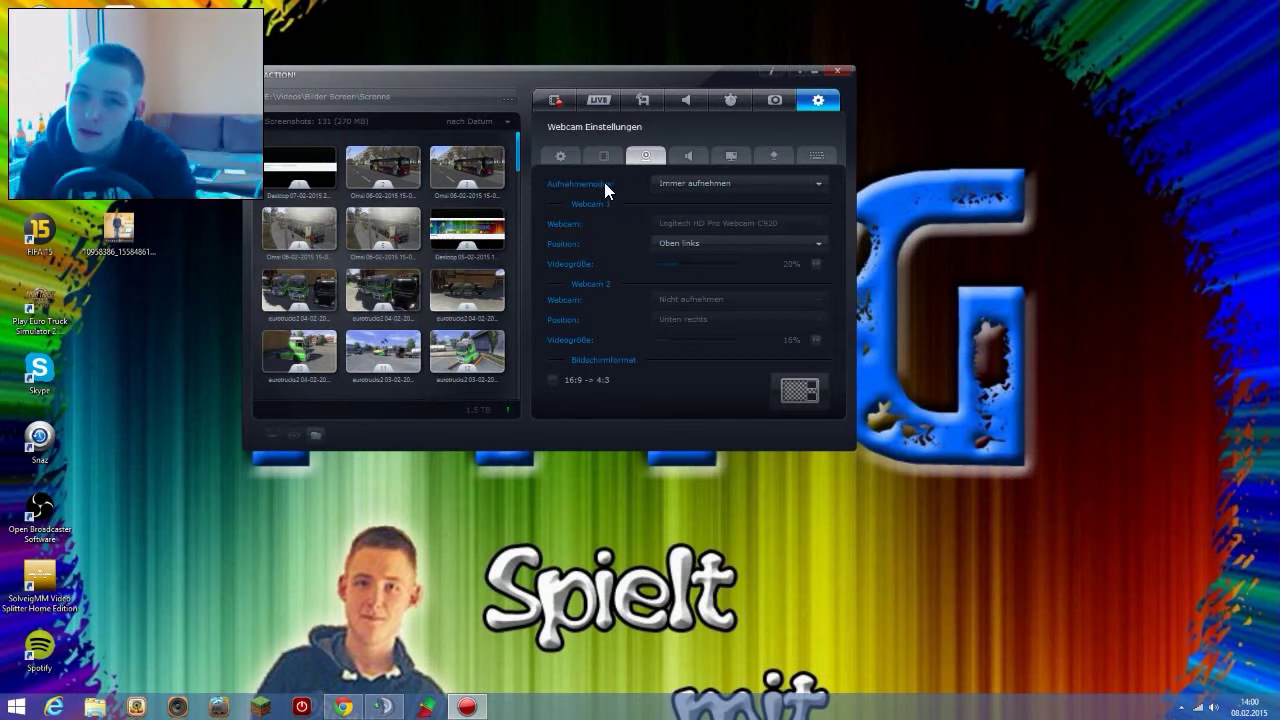
click(681, 154)
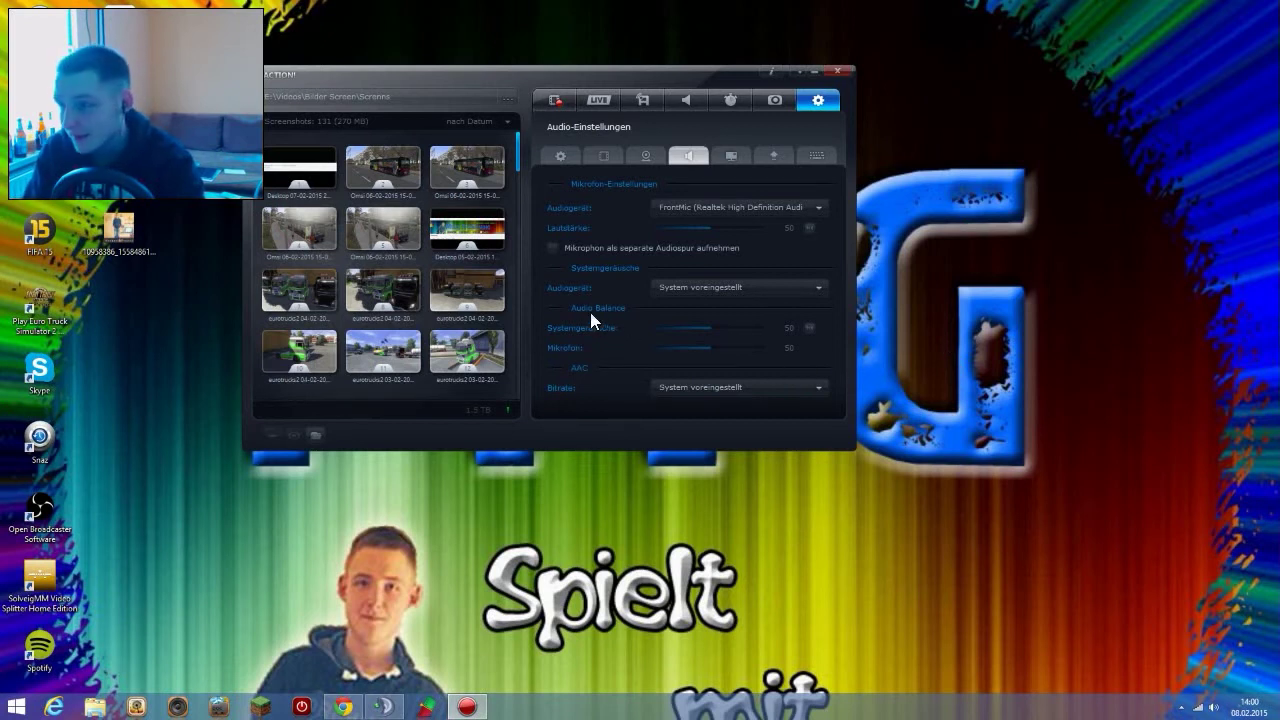
Switch from Audio-Einstellungen to the HUD-Einstellungen page.
click(729, 154)
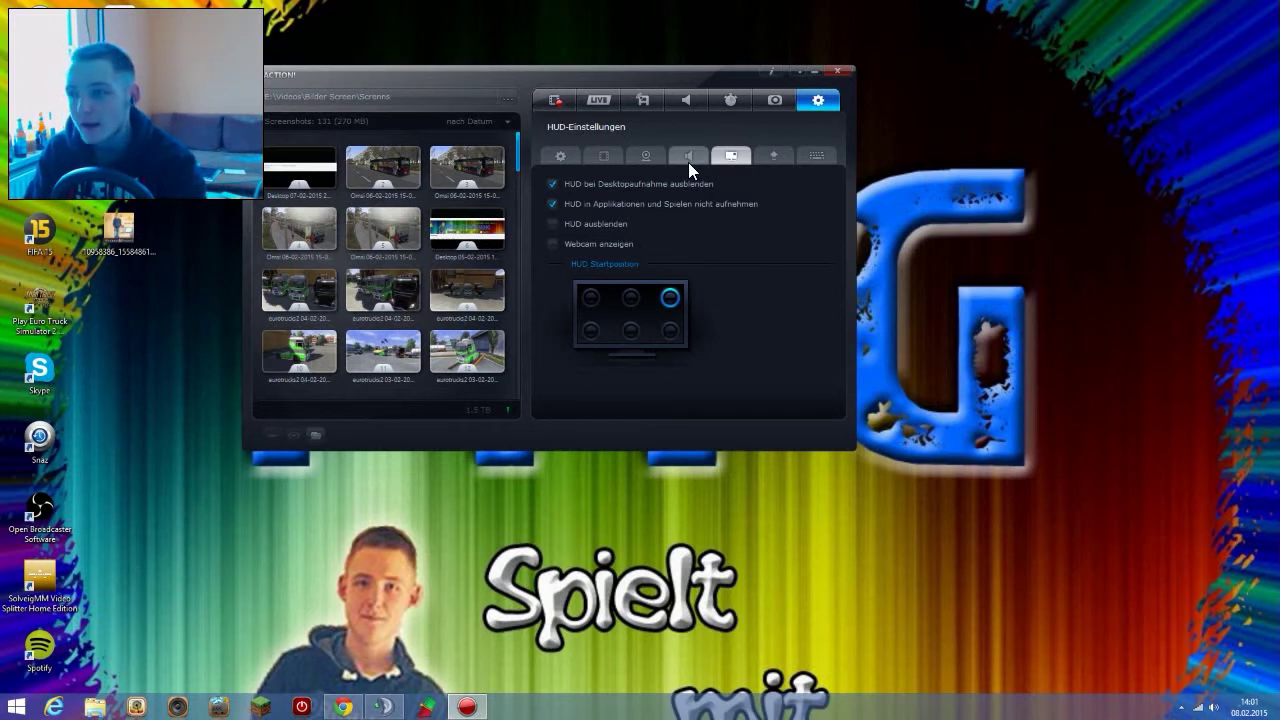
Go past the export settings to the hotkey settings page.
click(775, 152)
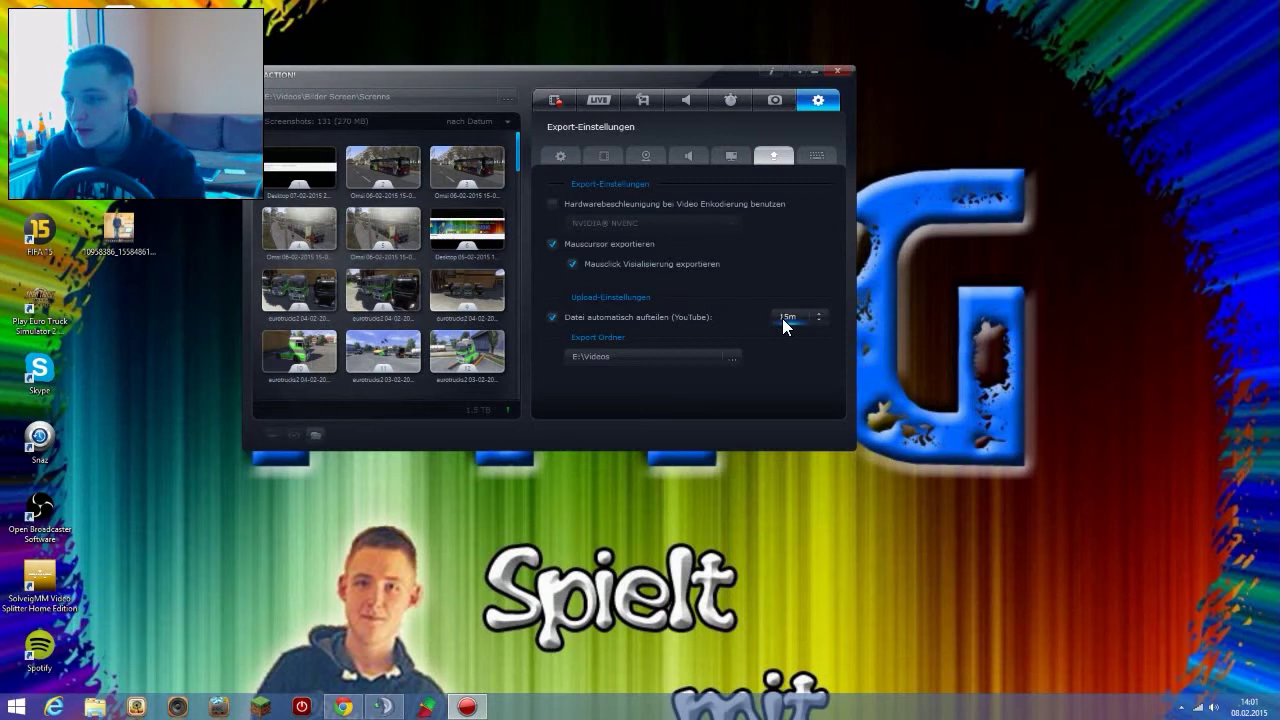
click(816, 157)
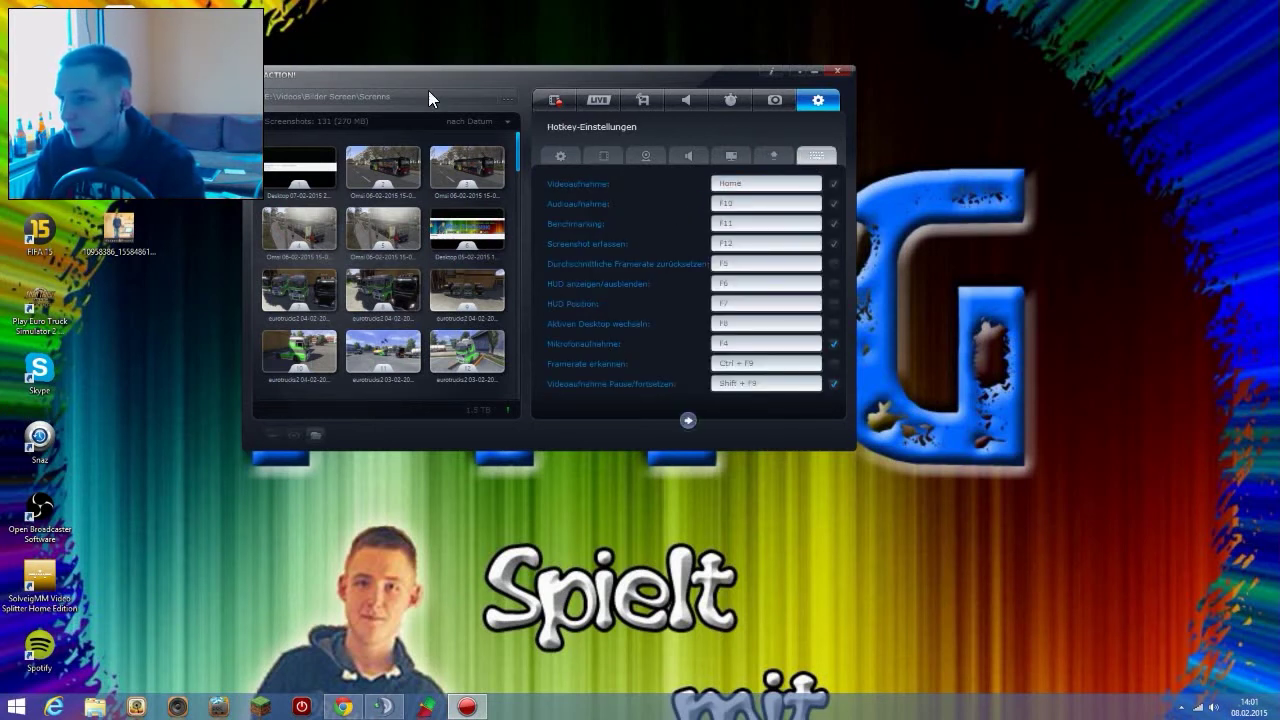
Close Action!, launch Video deluxe 2014, and dismiss the startup dialog to start project 2015-02-08.
click(792, 72)
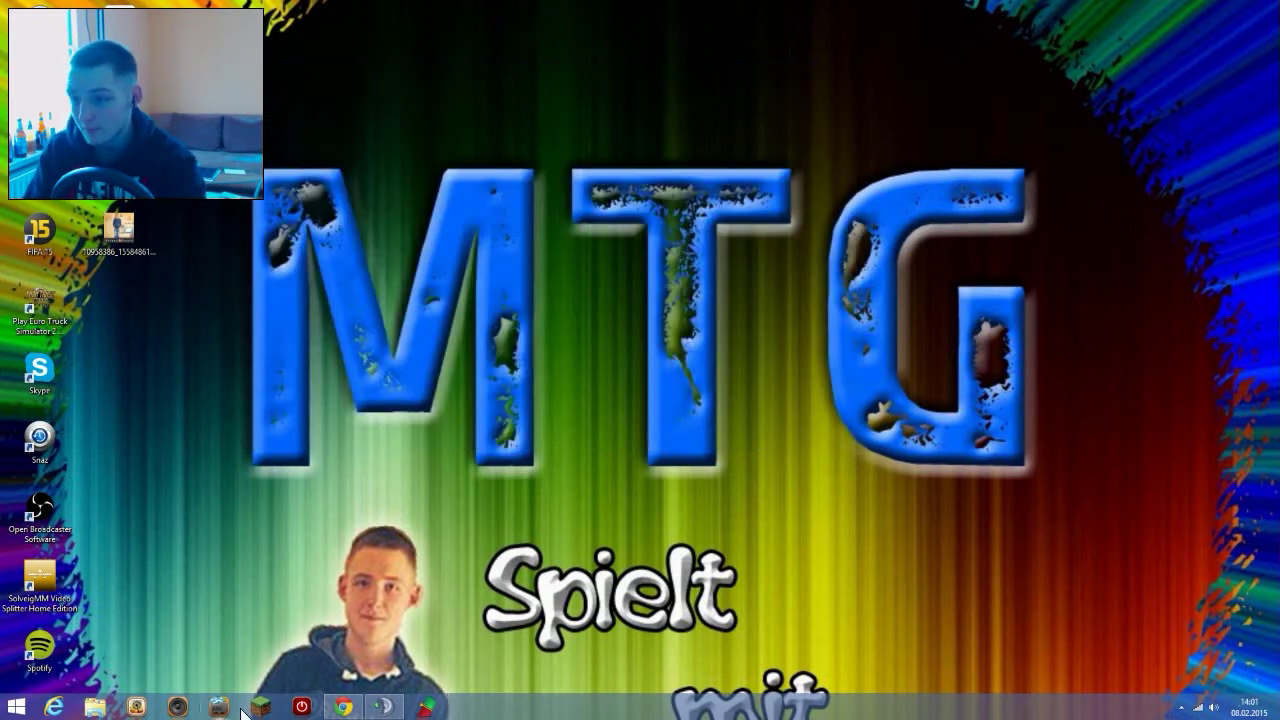
click(428, 705)
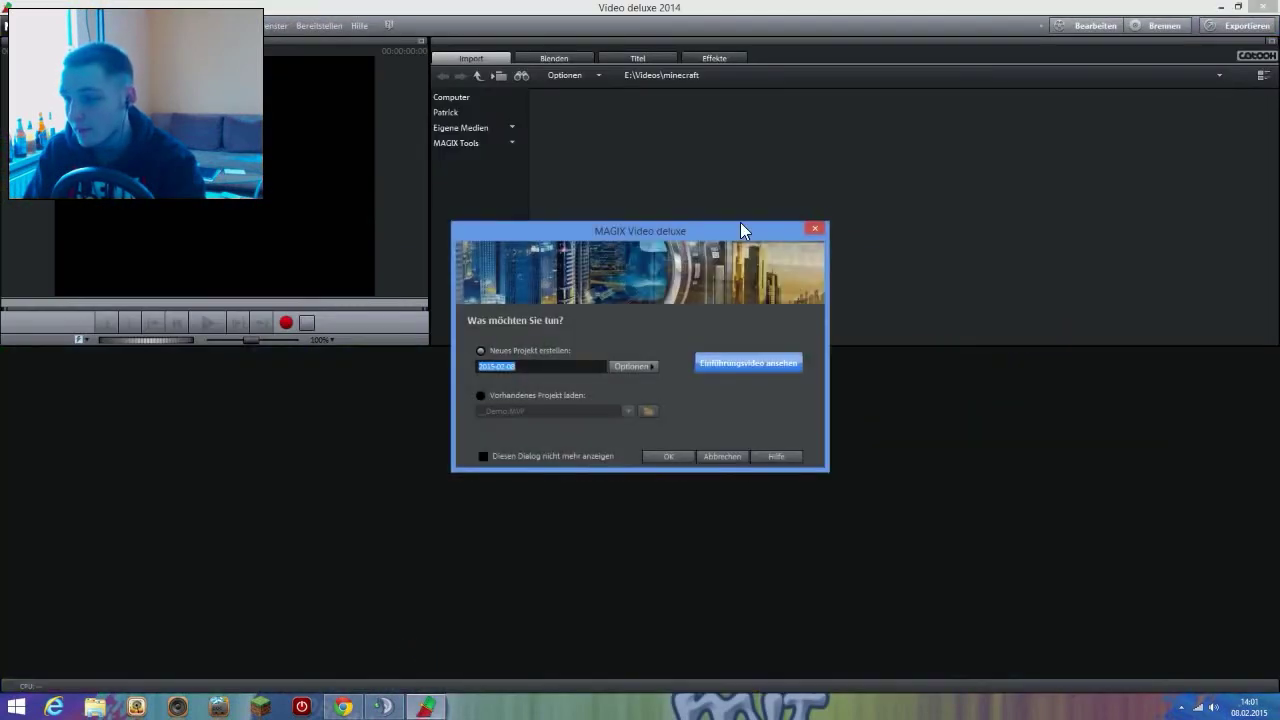
click(818, 228)
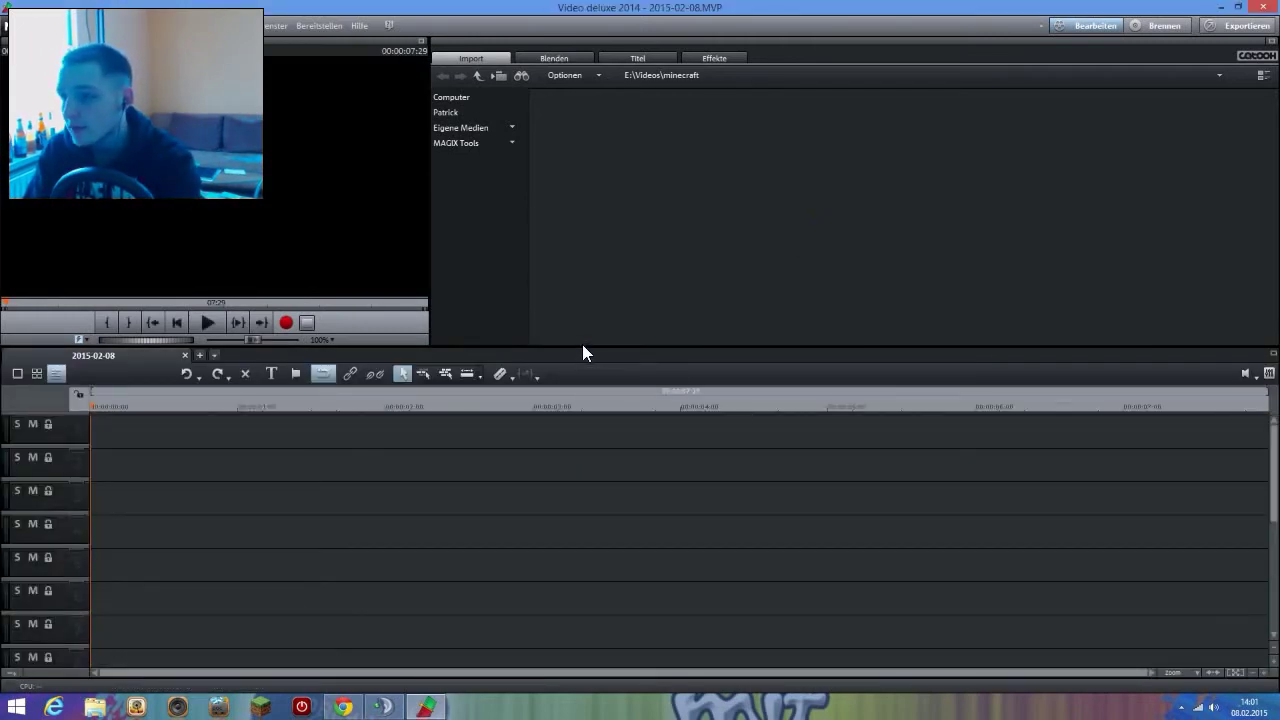
Drag the timeline splitter down and the preview splitter right to enlarge the preview.
drag(582, 348, 590, 431)
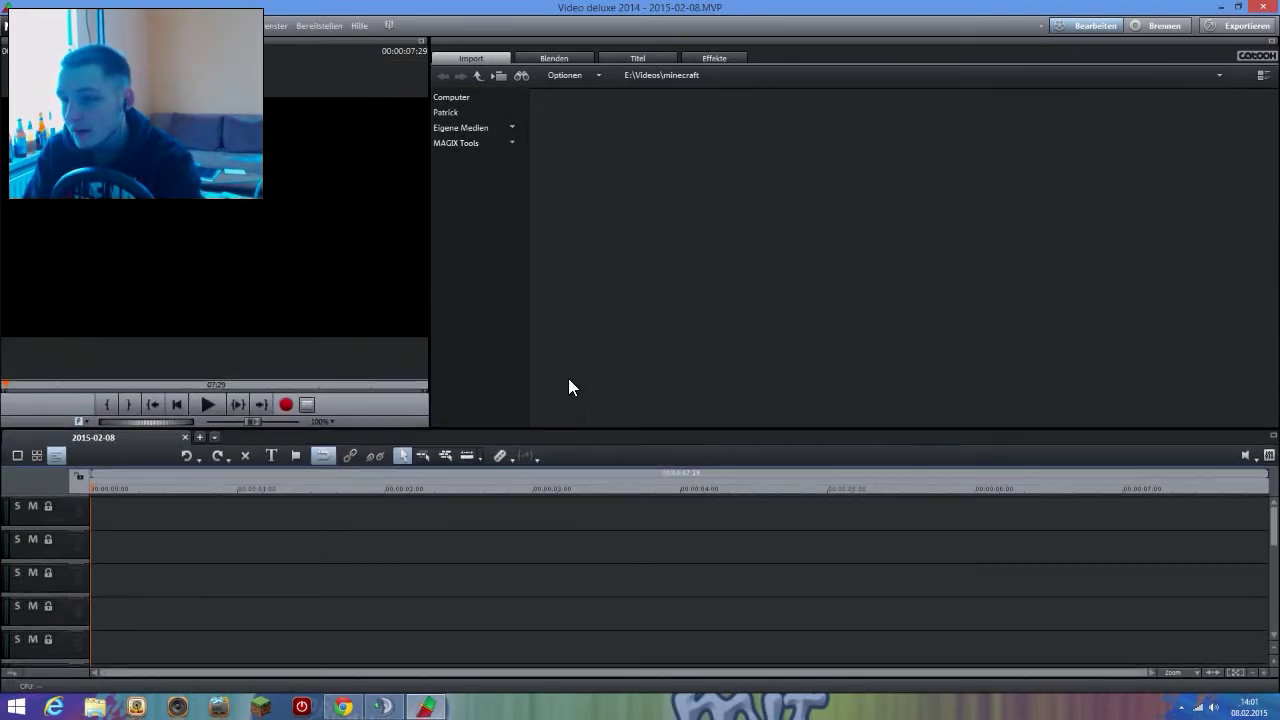
drag(433, 208, 567, 210)
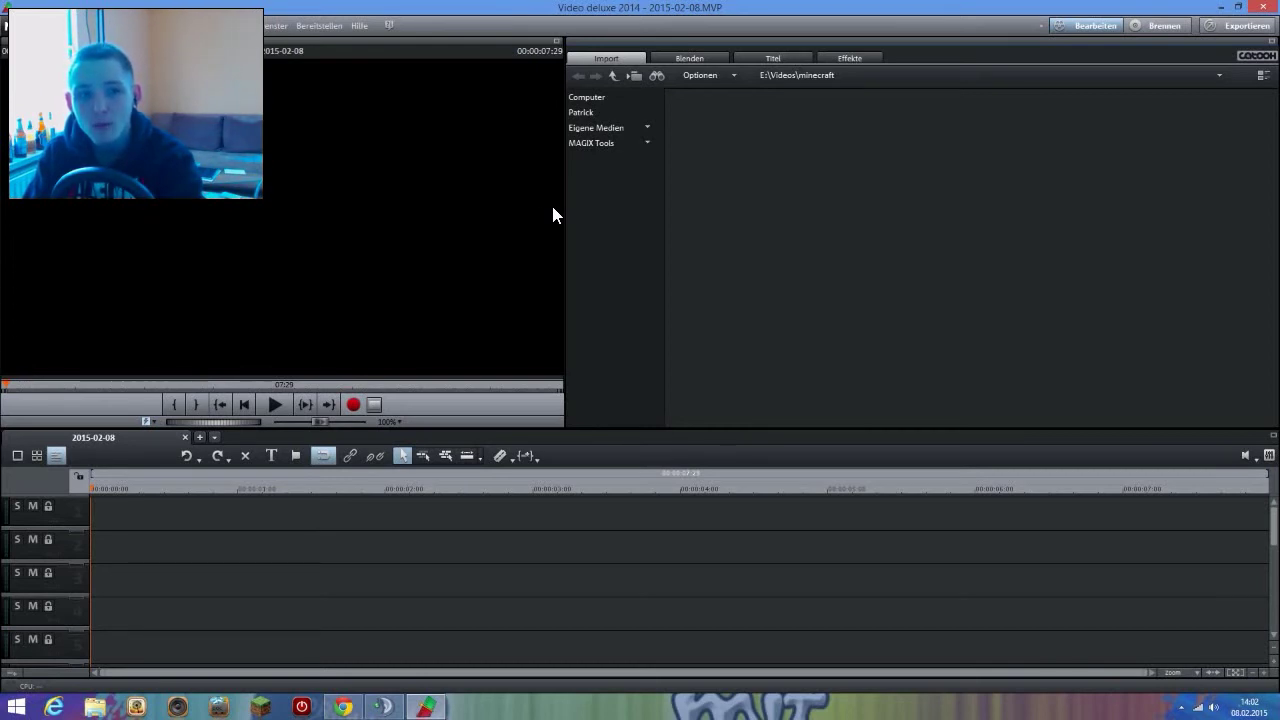
Open File Explorer to find the driving video, then bring the MAGIX editor back to the front.
key(super+e)
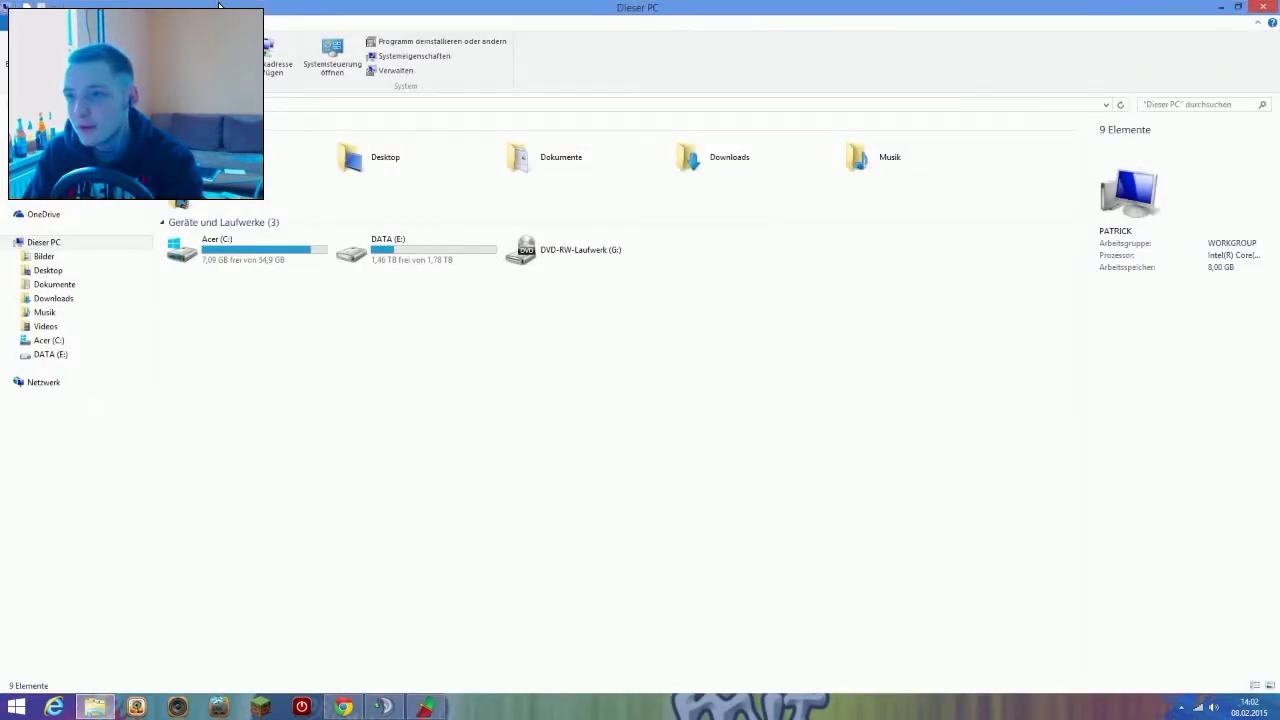
key(alt+Tab)
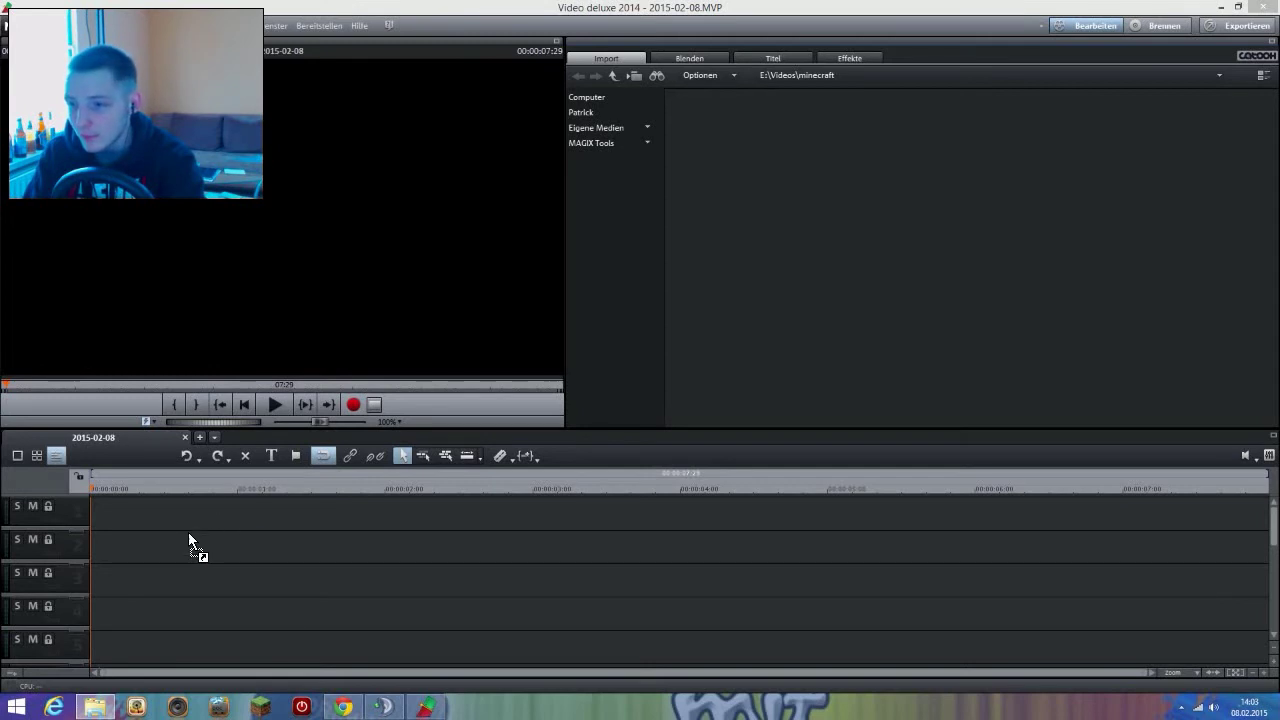
Drop ETS2 kurz0002.WMV onto track 2 and preview it briefly.
drag(124, 550, 124, 550)
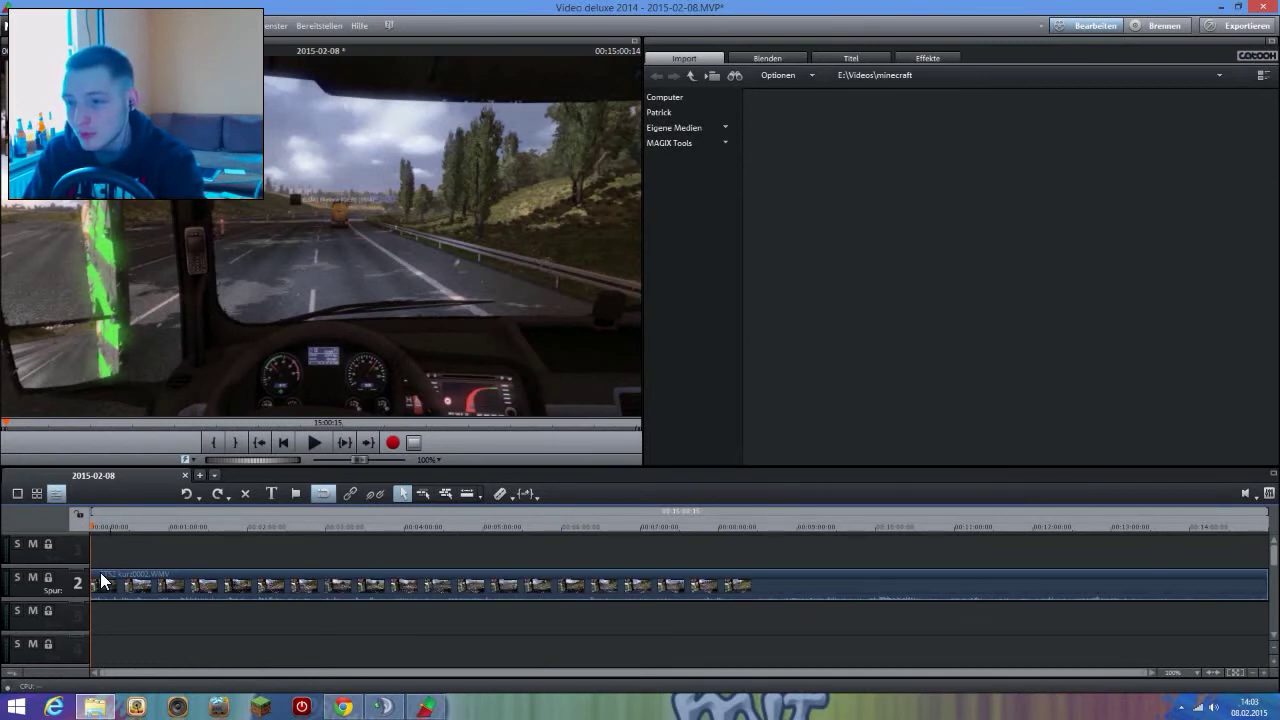
click(310, 440)
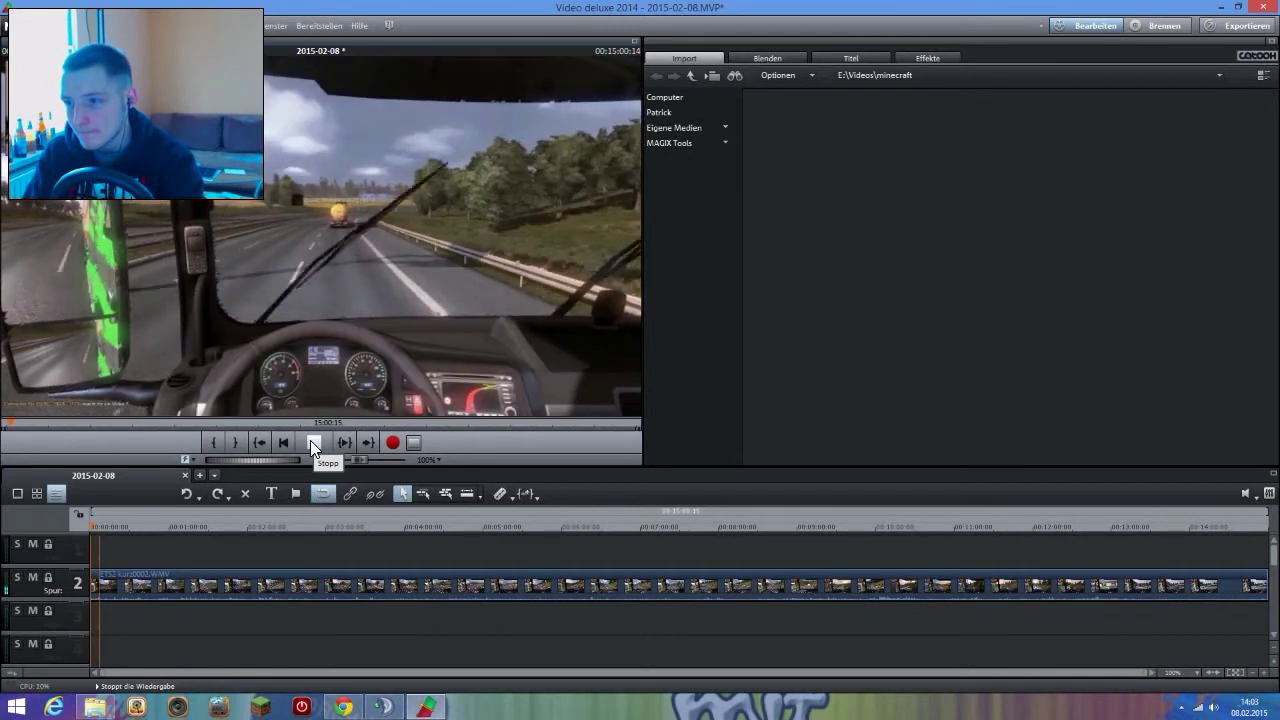
click(310, 443)
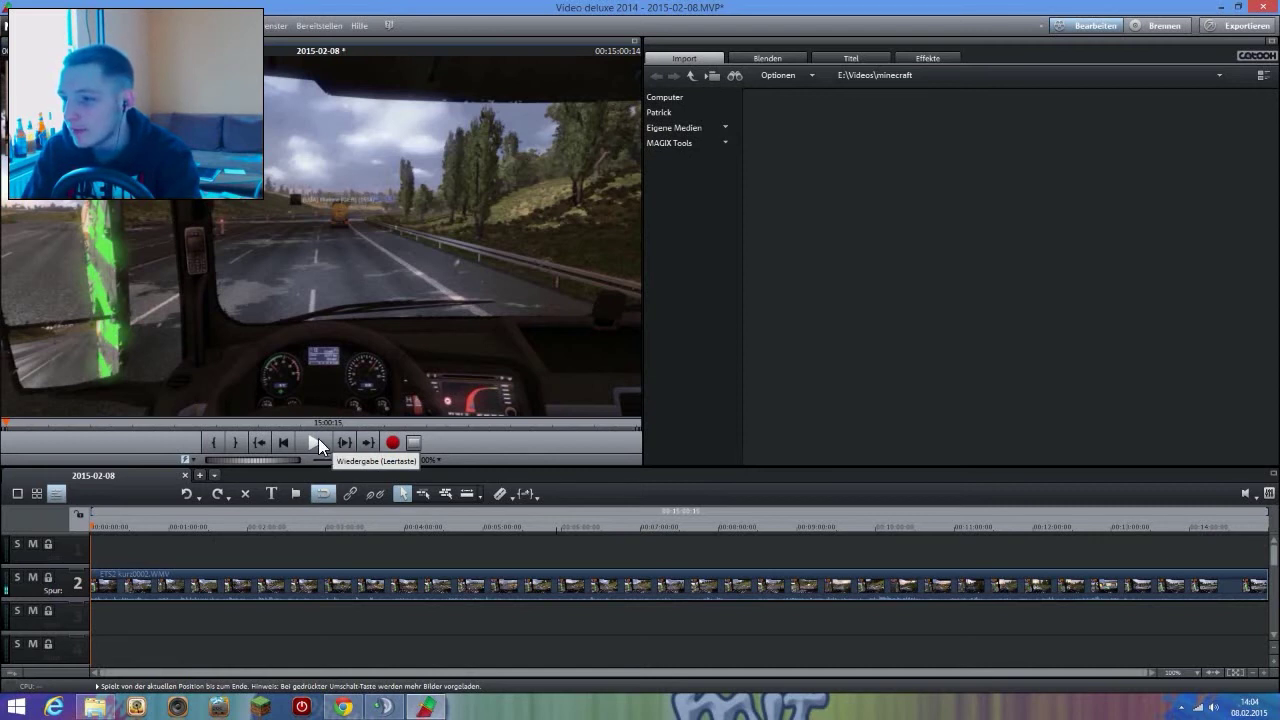
Preview the clip from about 3:40 and 4:45, then zoom the timeline to 1:1.
click(318, 440)
click(372, 526)
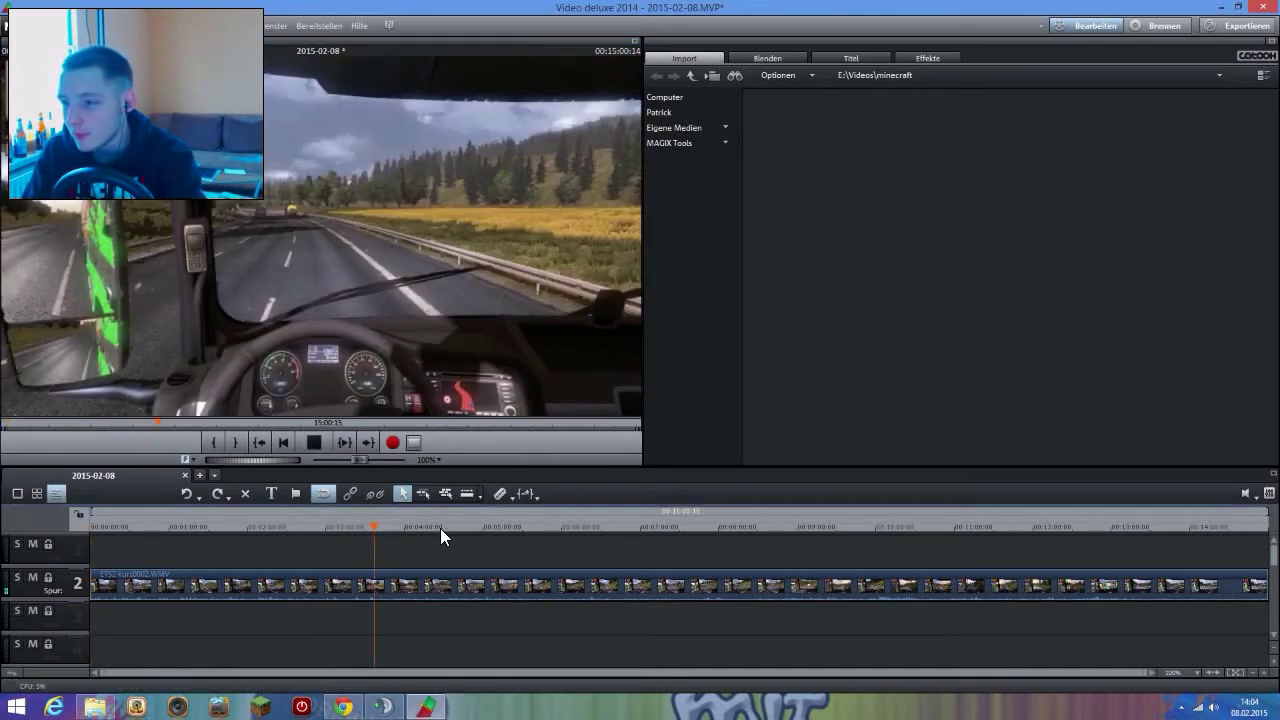
click(458, 525)
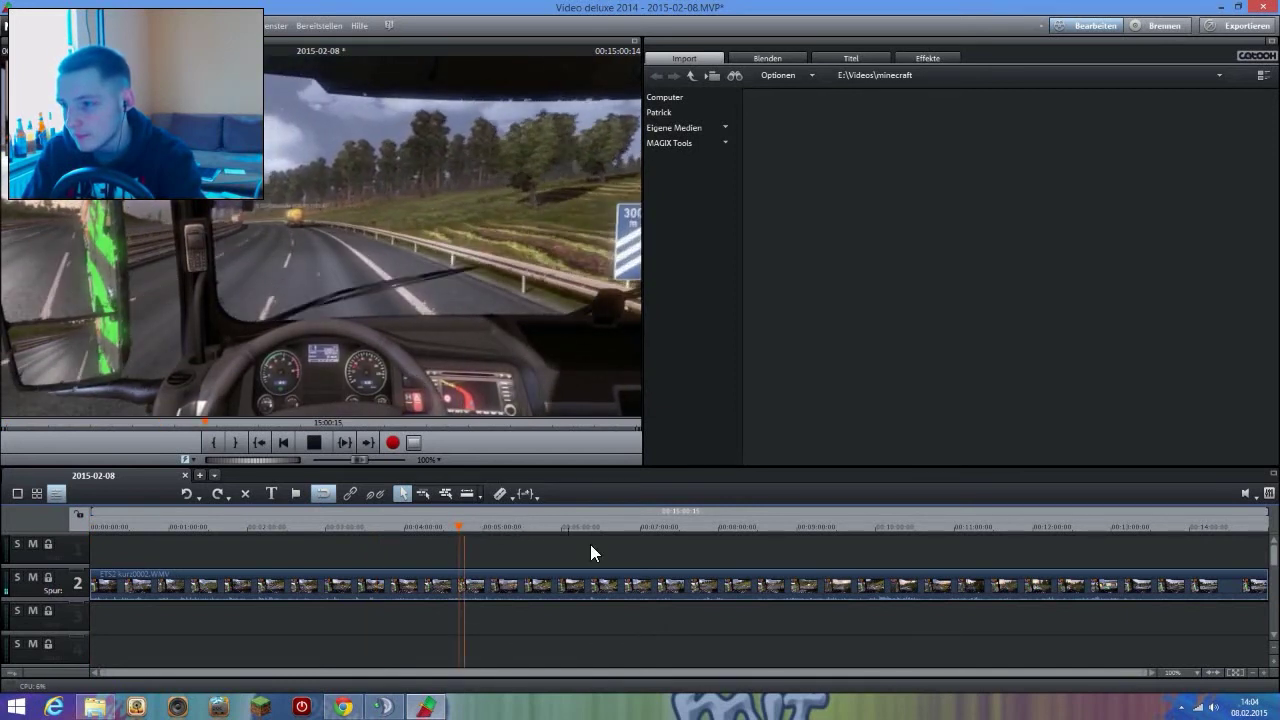
click(1173, 672)
click(1060, 612)
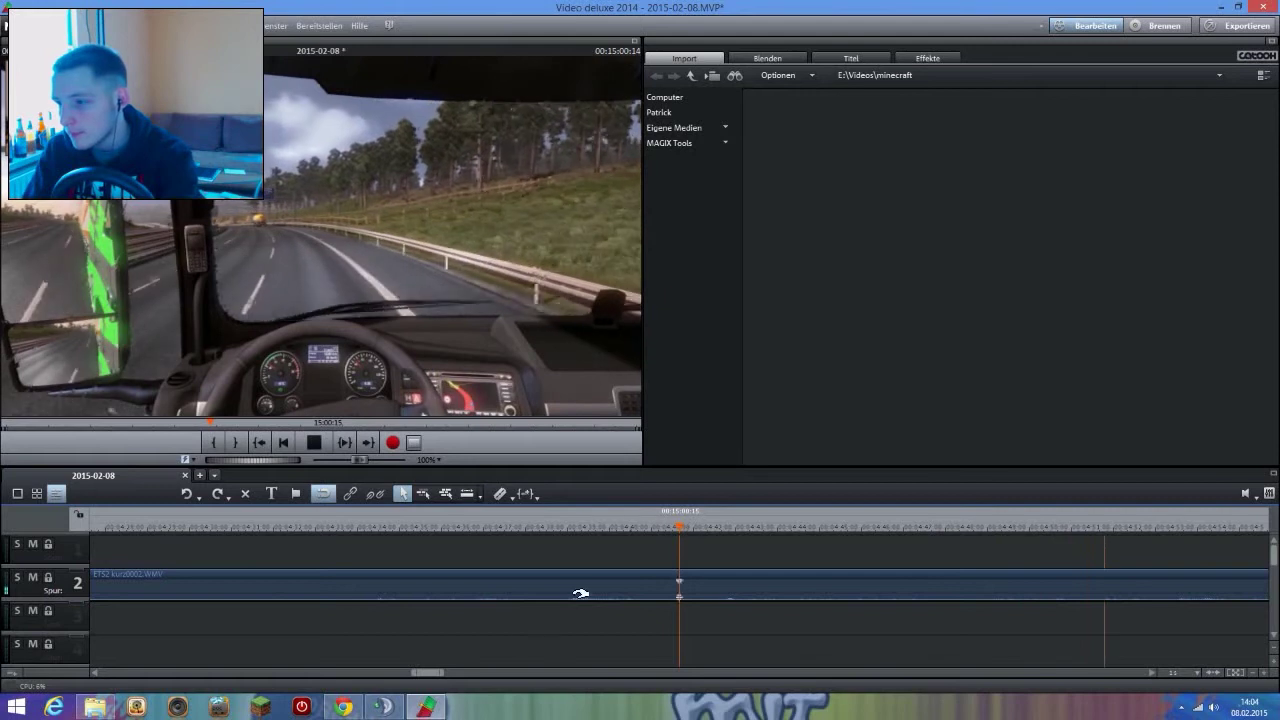
Split ETS2 kurz0002.WMV at a start and end point near five minutes, then zoom out to the whole clip.
drag(416, 670, 430, 672)
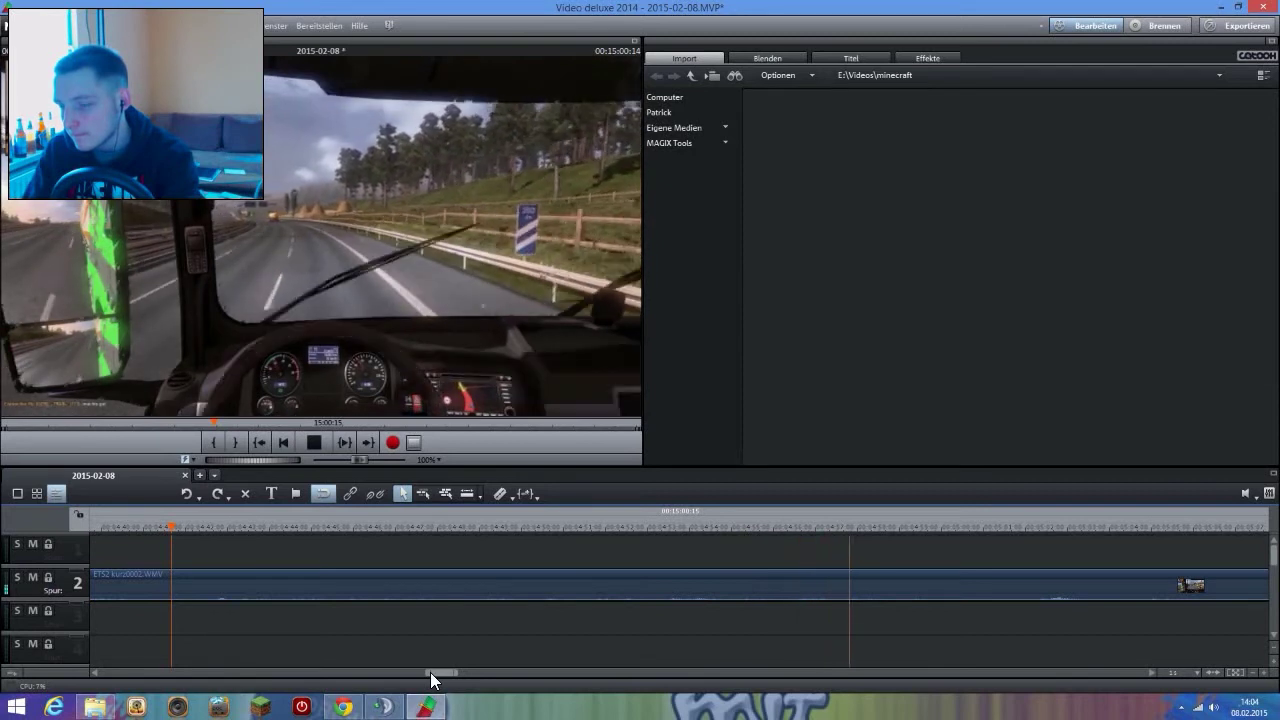
key(t)
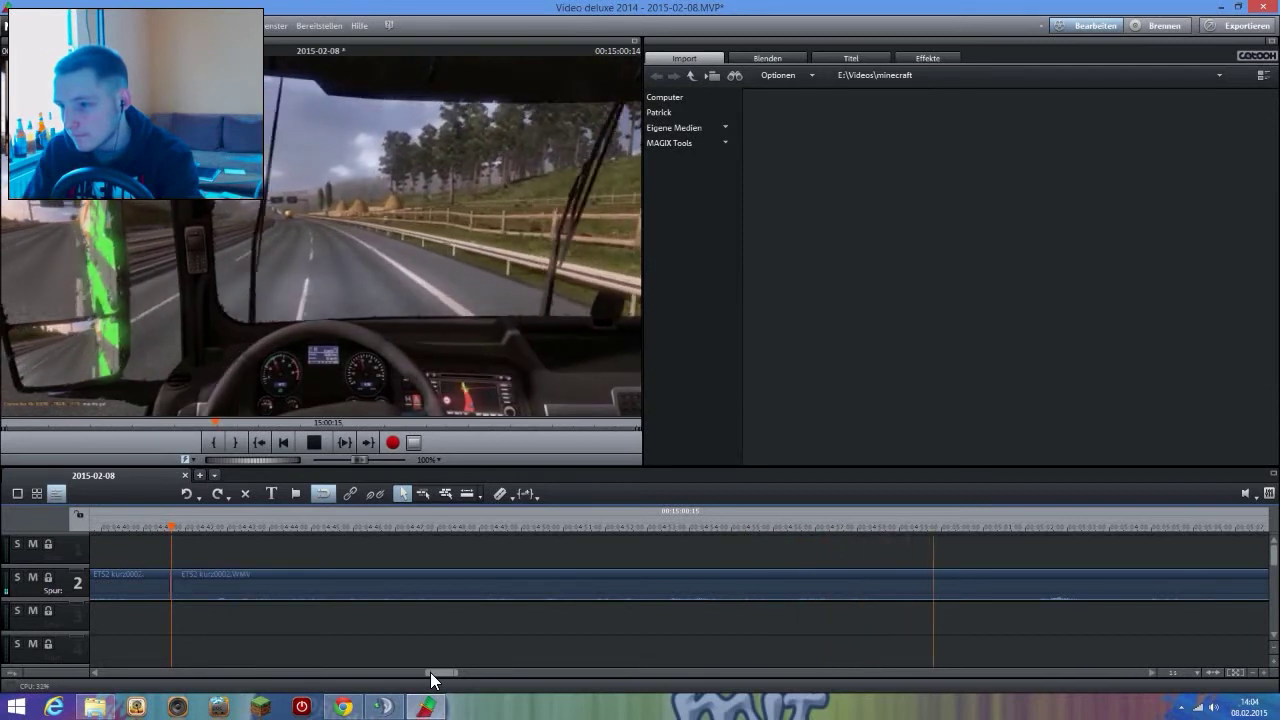
drag(436, 672, 444, 670)
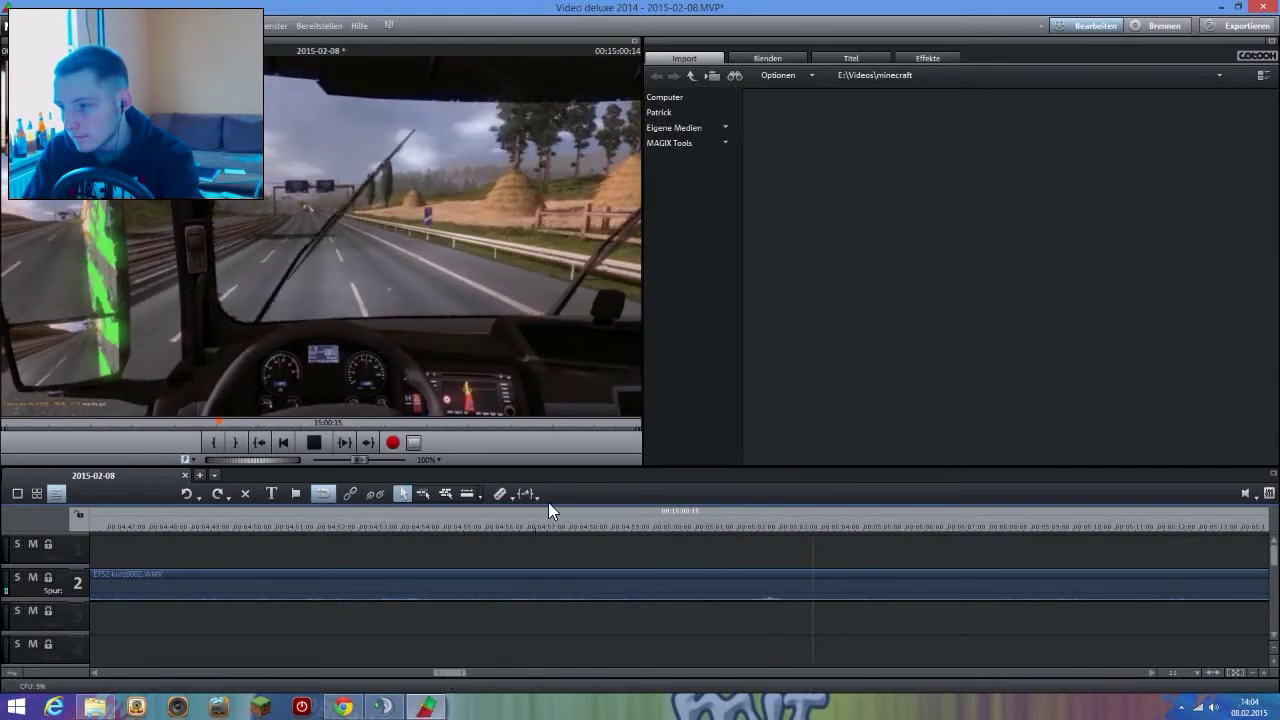
click(638, 524)
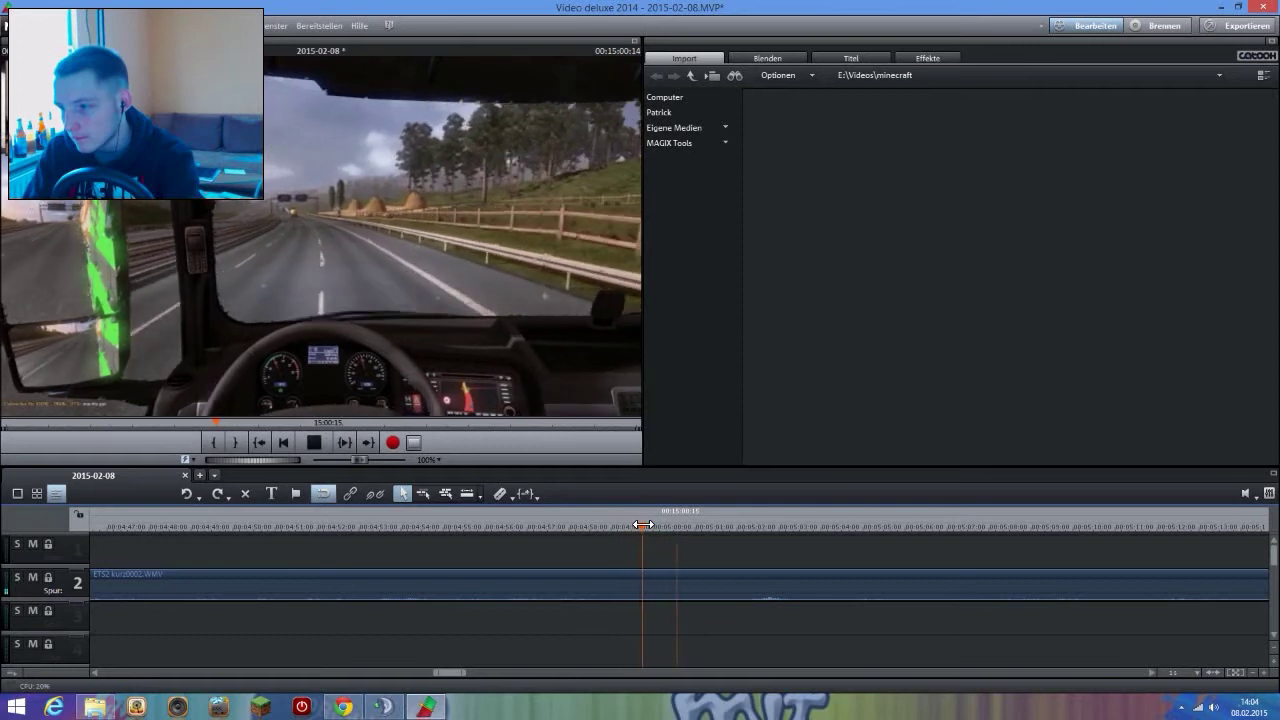
click(318, 445)
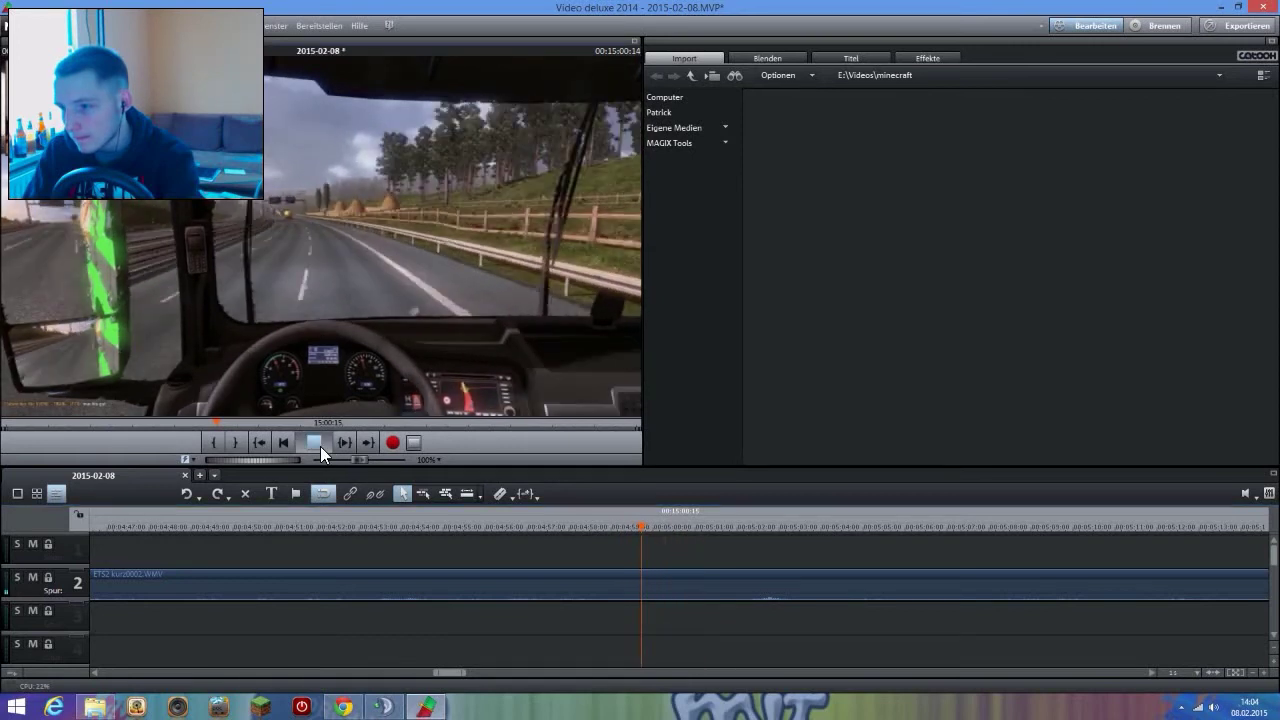
key(t)
click(1189, 674)
click(1136, 662)
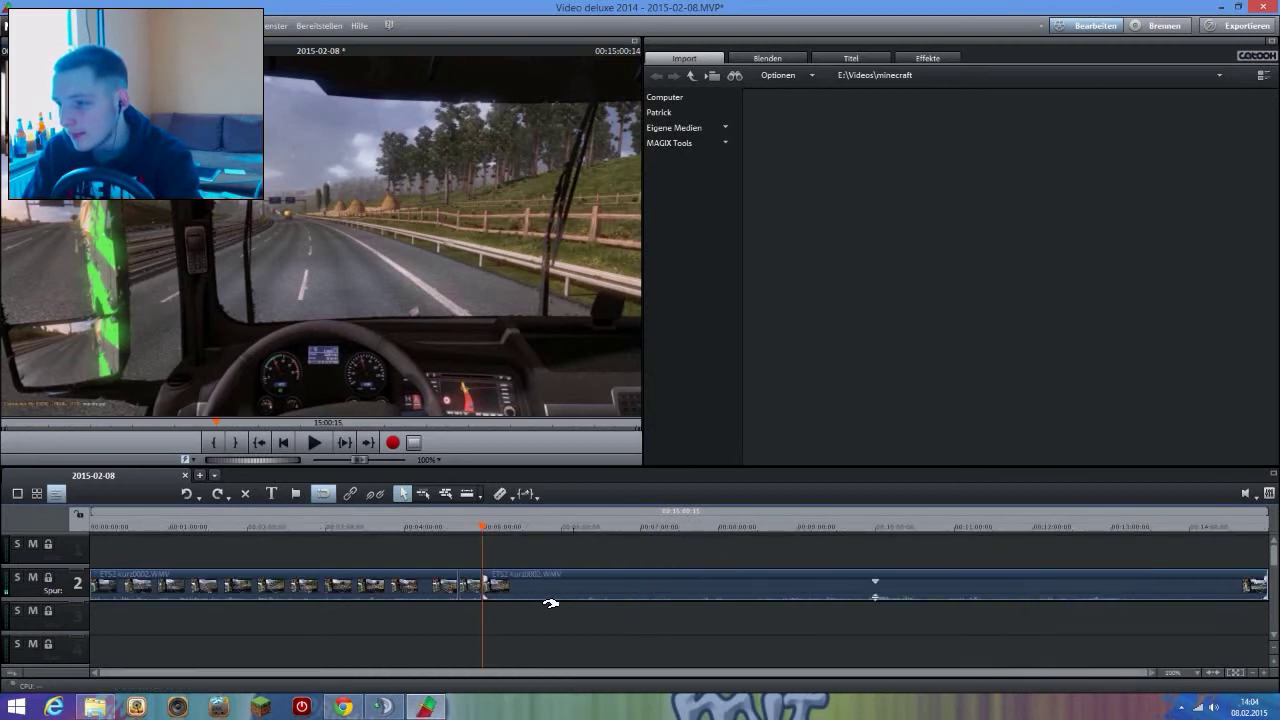
Copy the short cut-out piece with Objekte kopieren and rejoin the remaining clip parts.
right_click(470, 588)
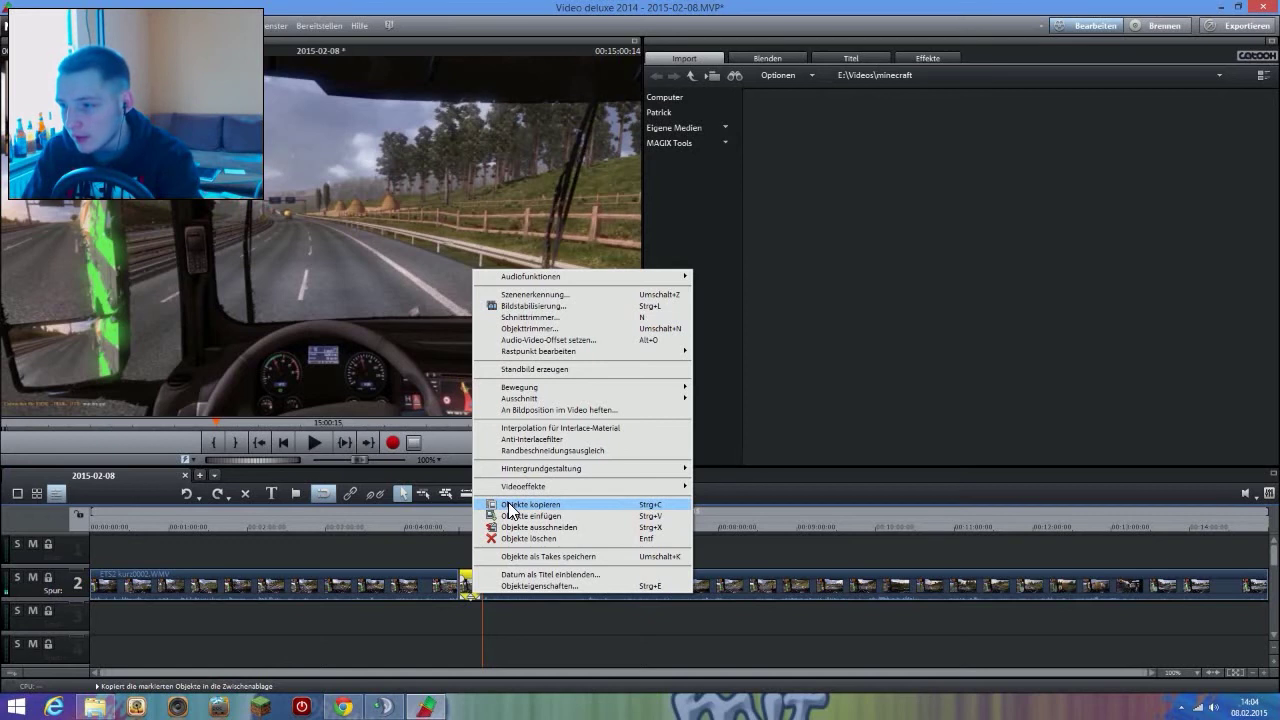
click(509, 504)
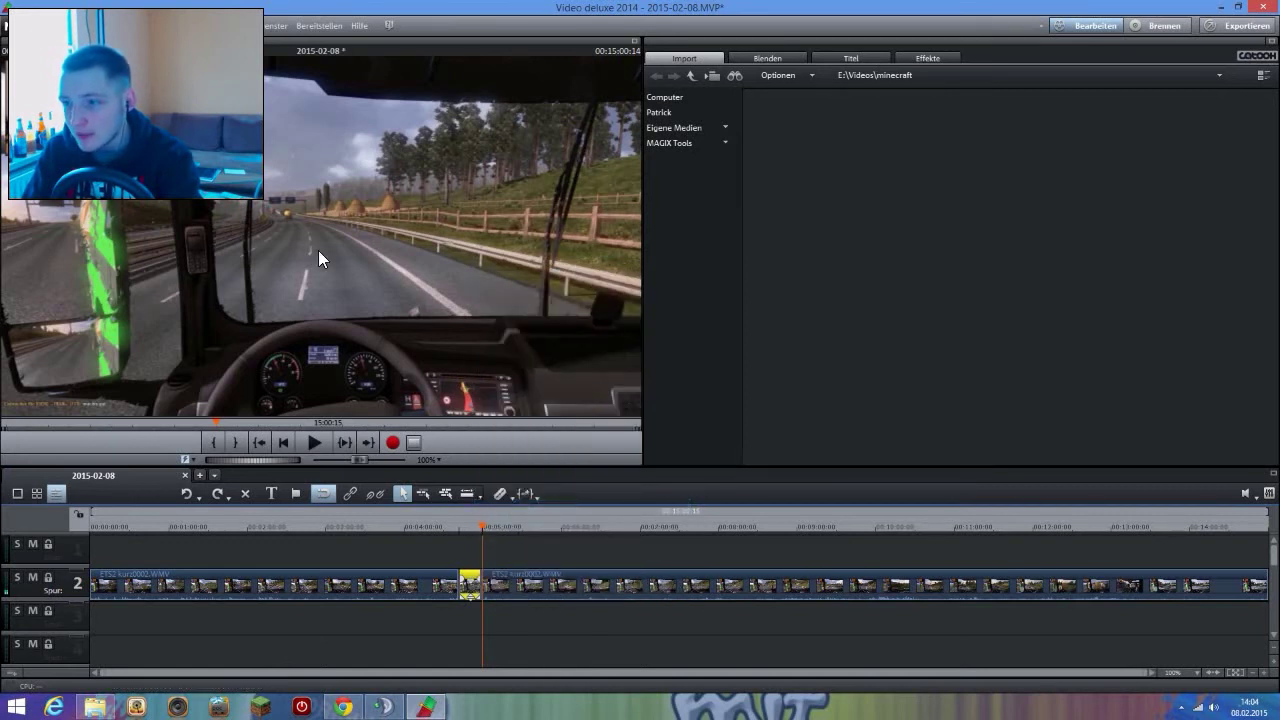
click(190, 25)
click(300, 106)
click(190, 25)
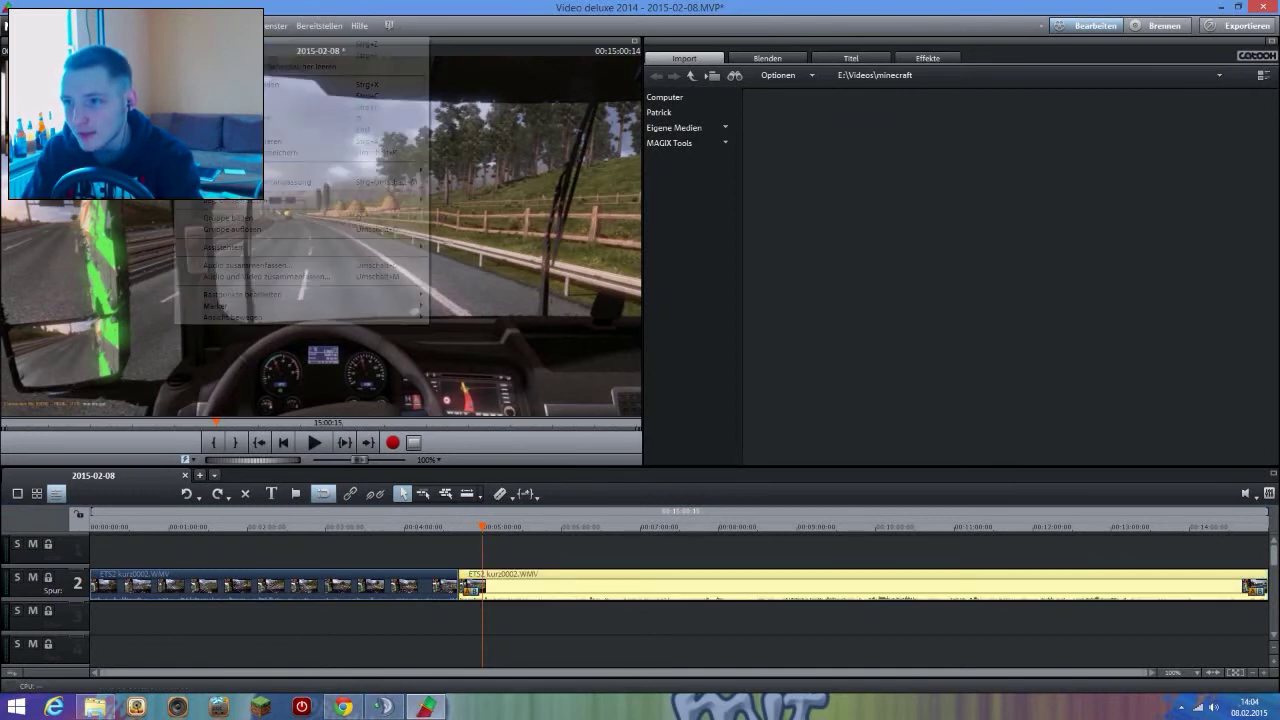
click(270, 276)
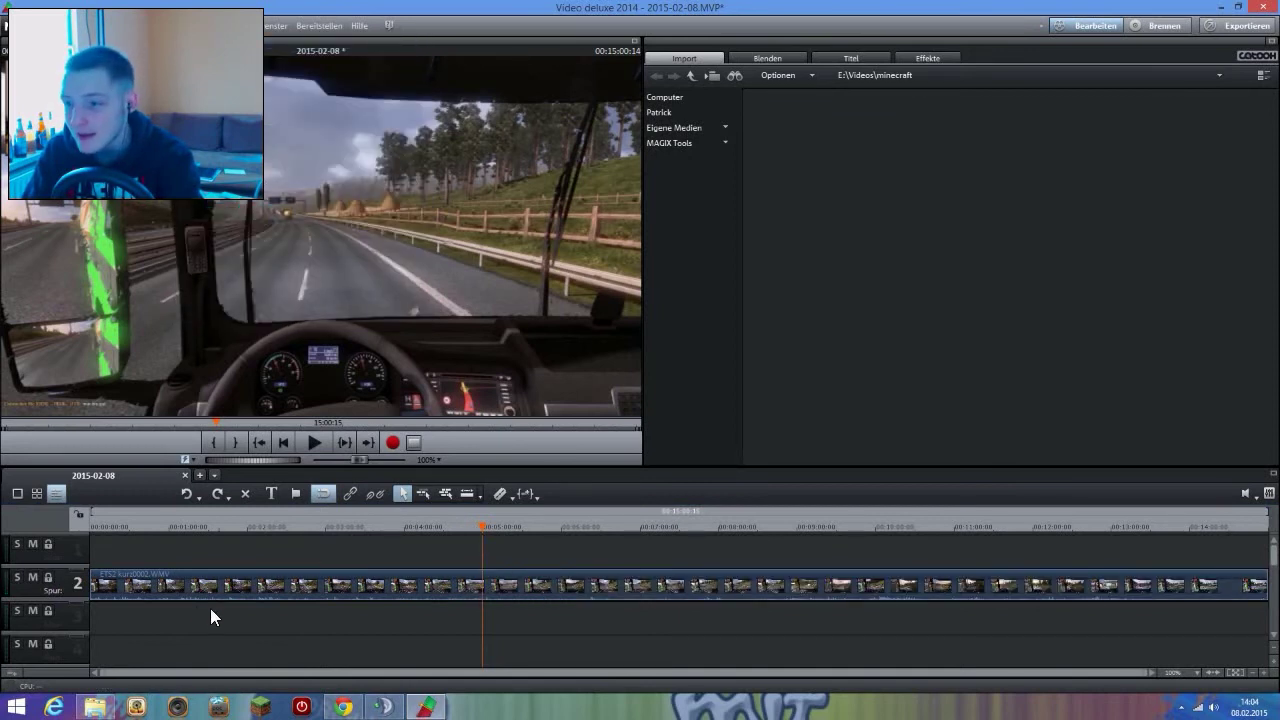
Move the long driving clip right and paste the copied piece at the start of track 2.
drag(185, 592, 270, 588)
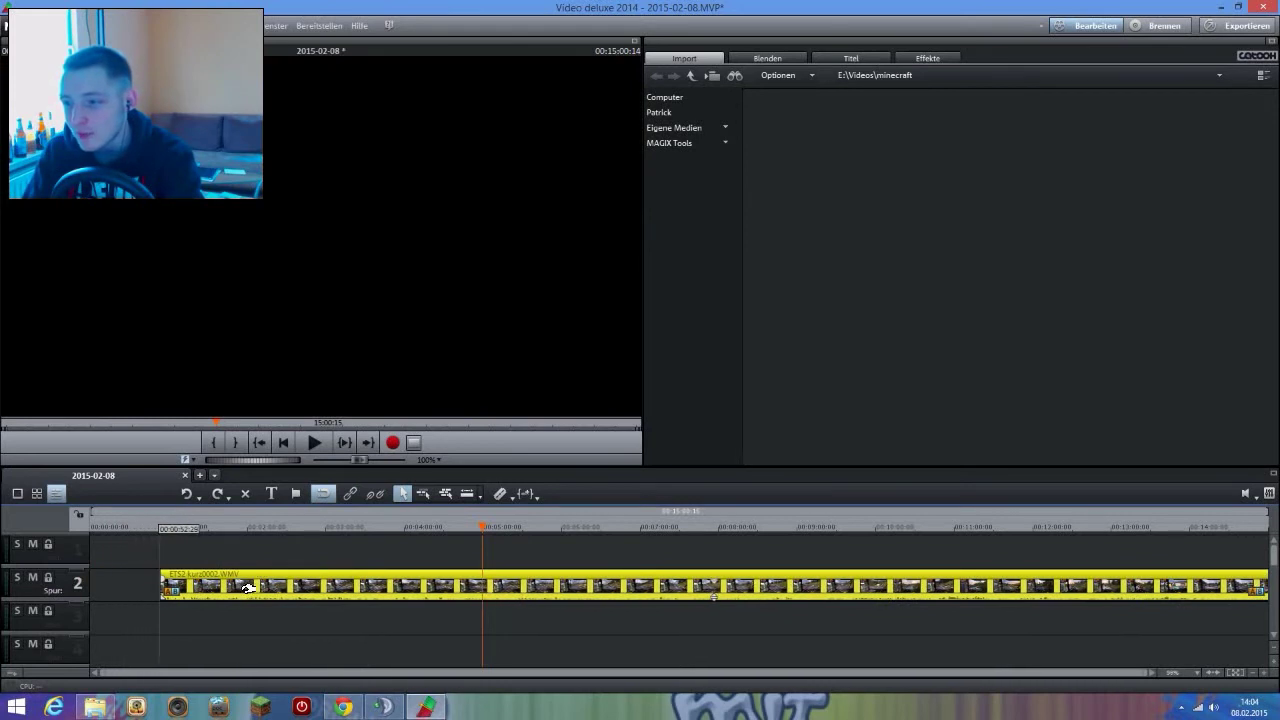
click(91, 528)
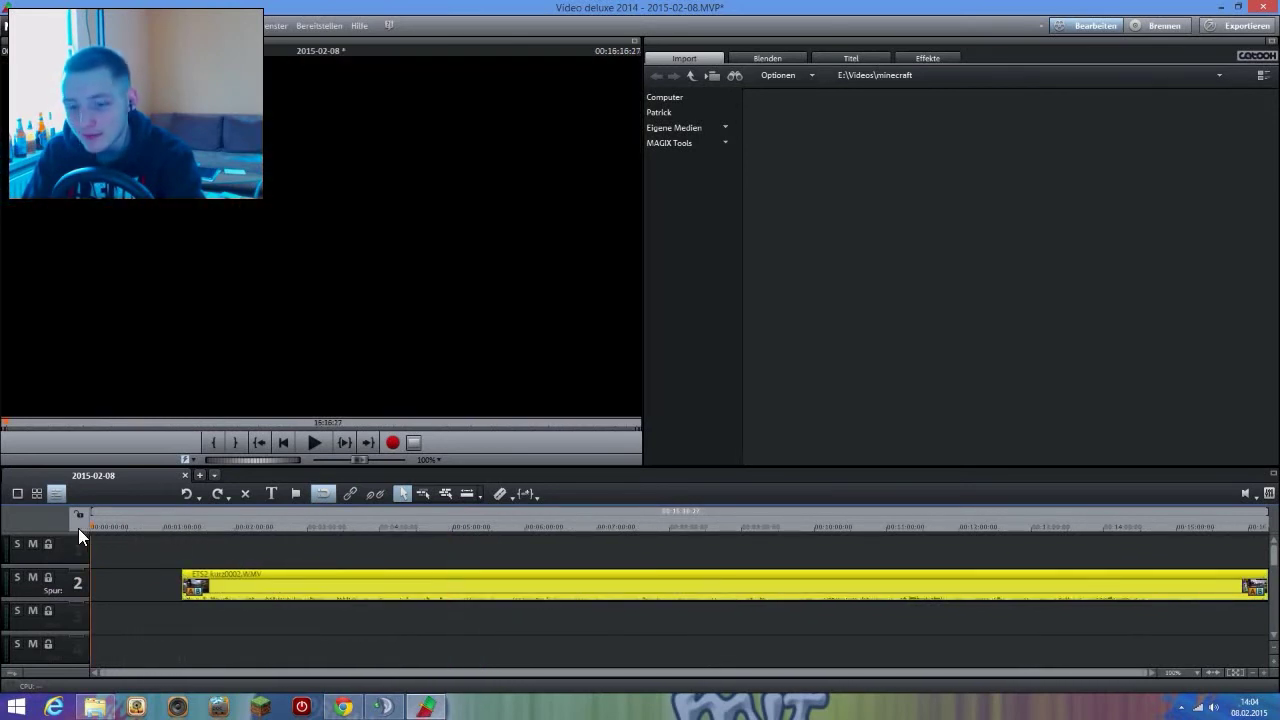
key(ctrl+v)
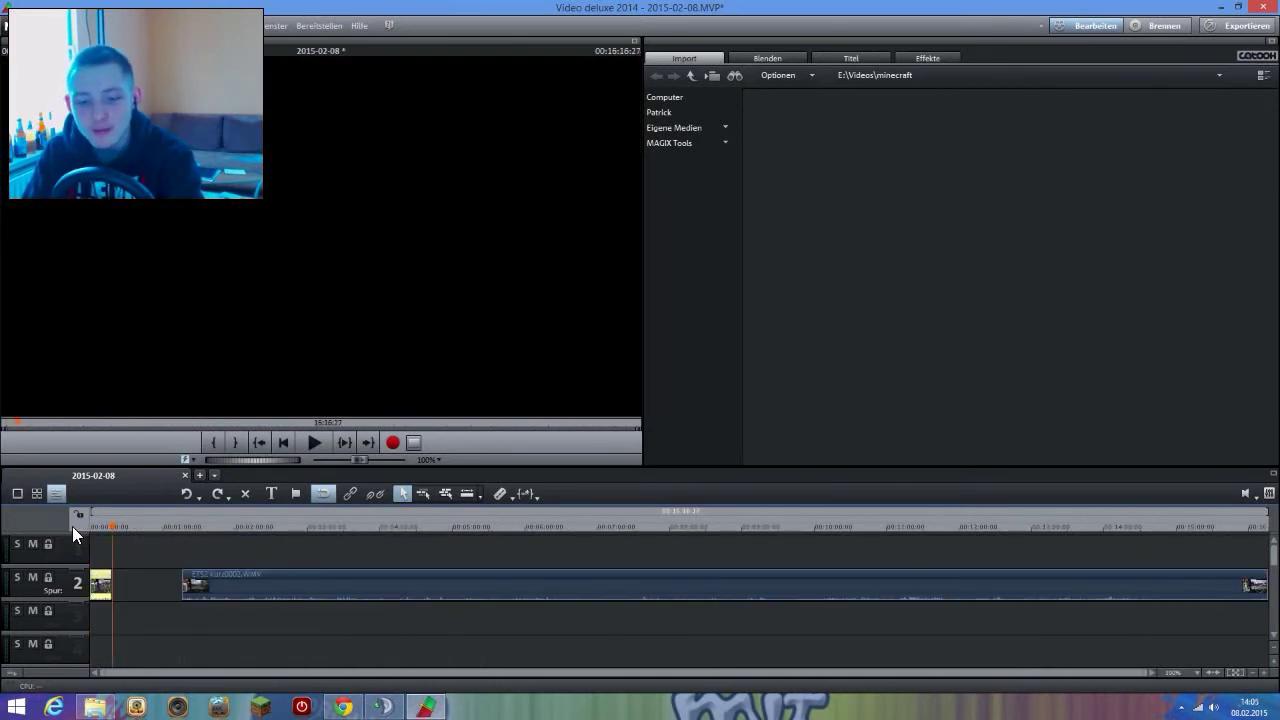
right_click(126, 584)
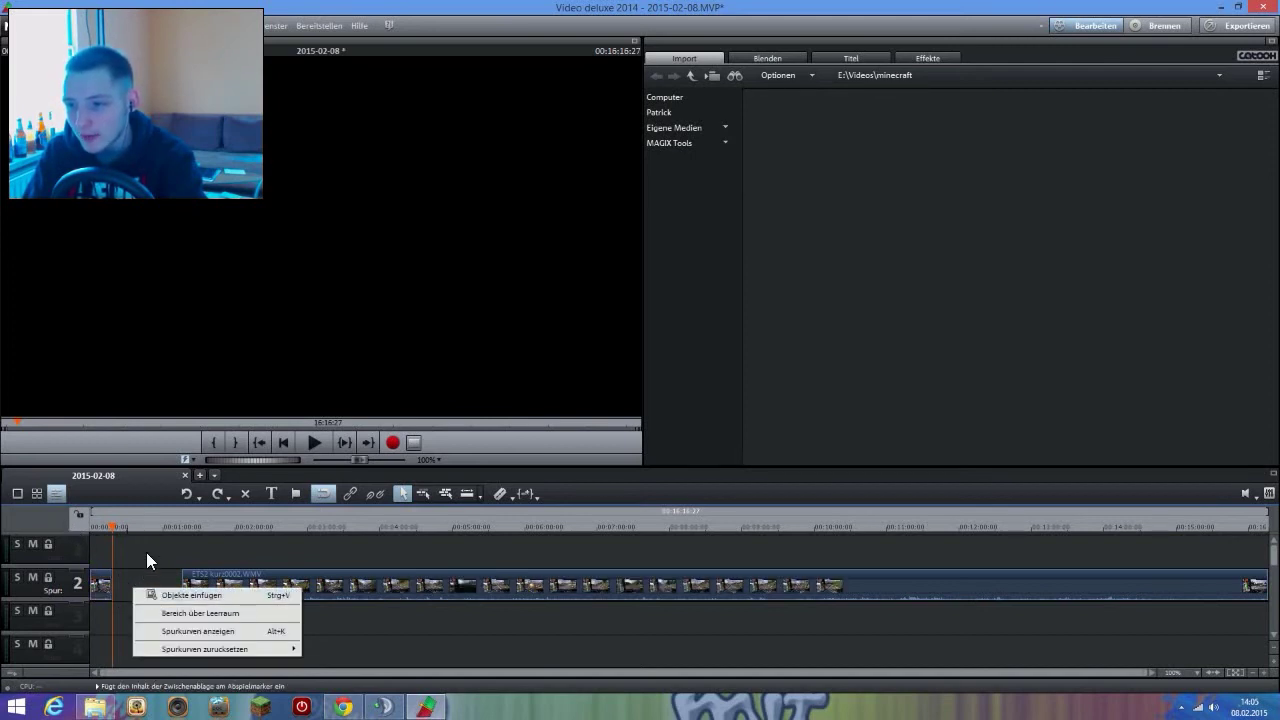
click(472, 650)
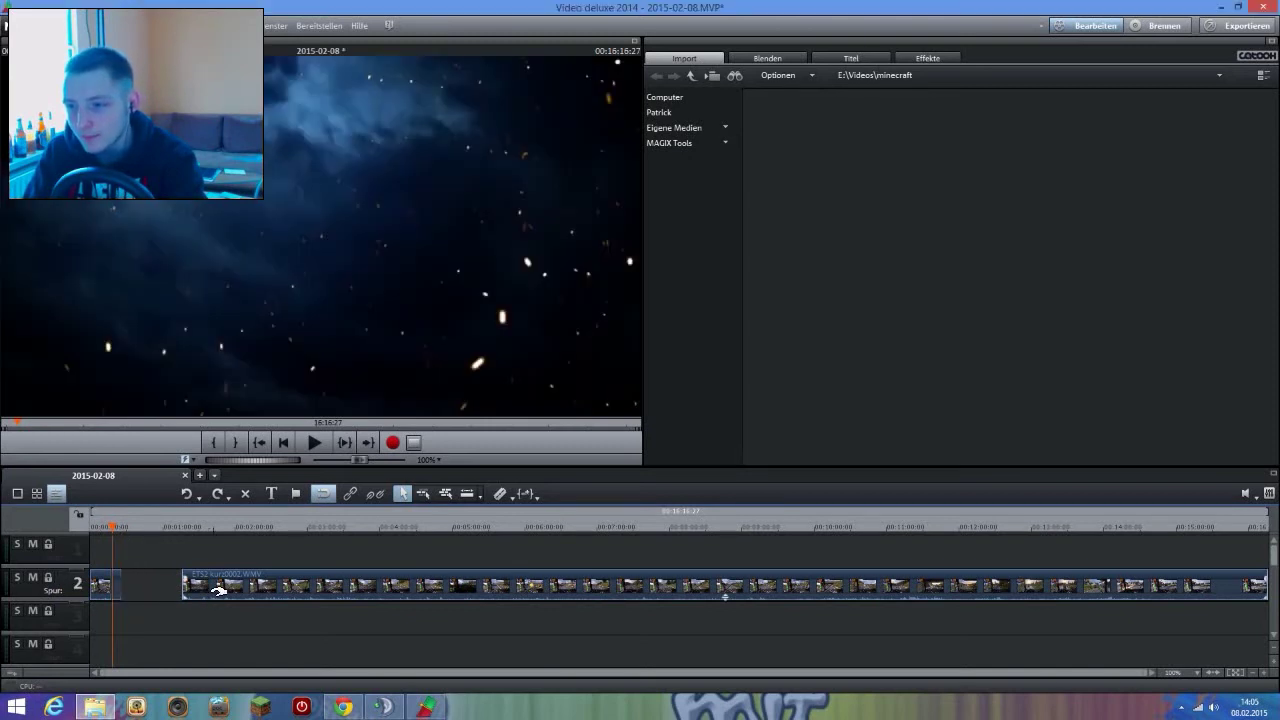
Move the long clip left to close the gap and set timeline zoom to 'Zoom 1 s'.
drag(222, 586, 162, 588)
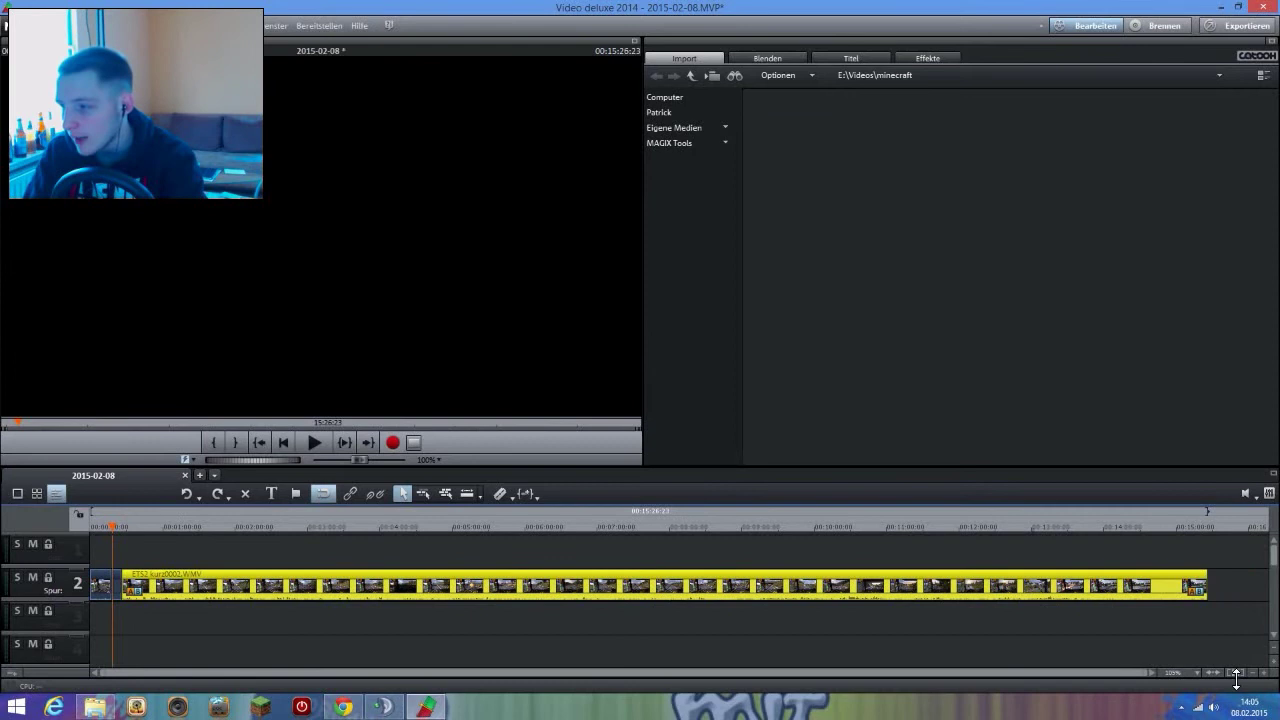
click(1180, 672)
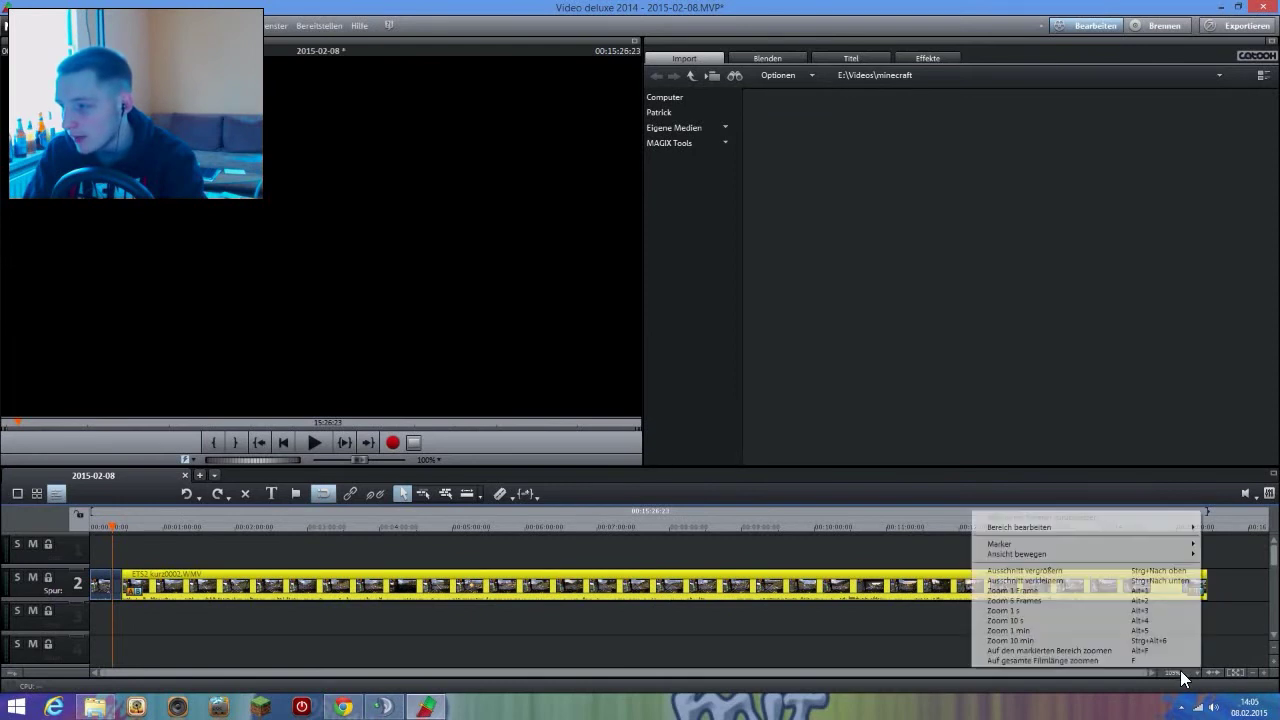
click(1078, 614)
Overlap the next ETS2 clip with the intro's end for a crossfade, then return to the start.
drag(804, 592, 773, 592)
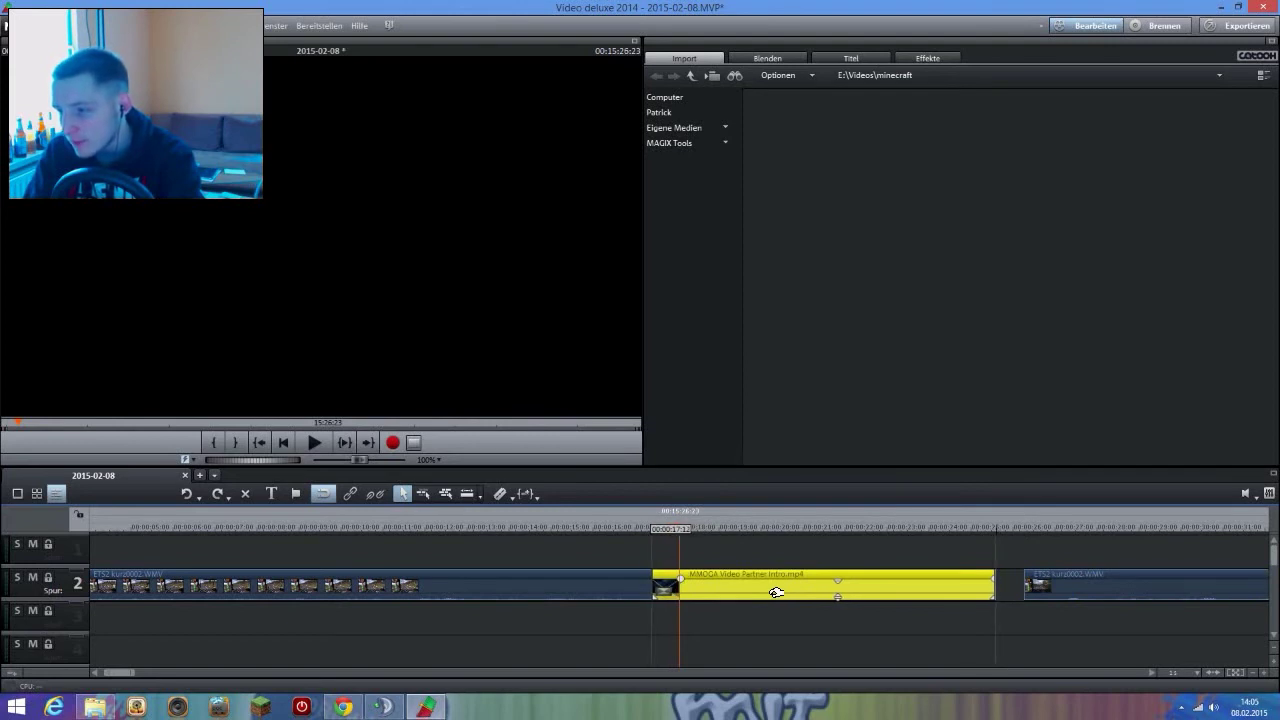
drag(1140, 598, 1083, 598)
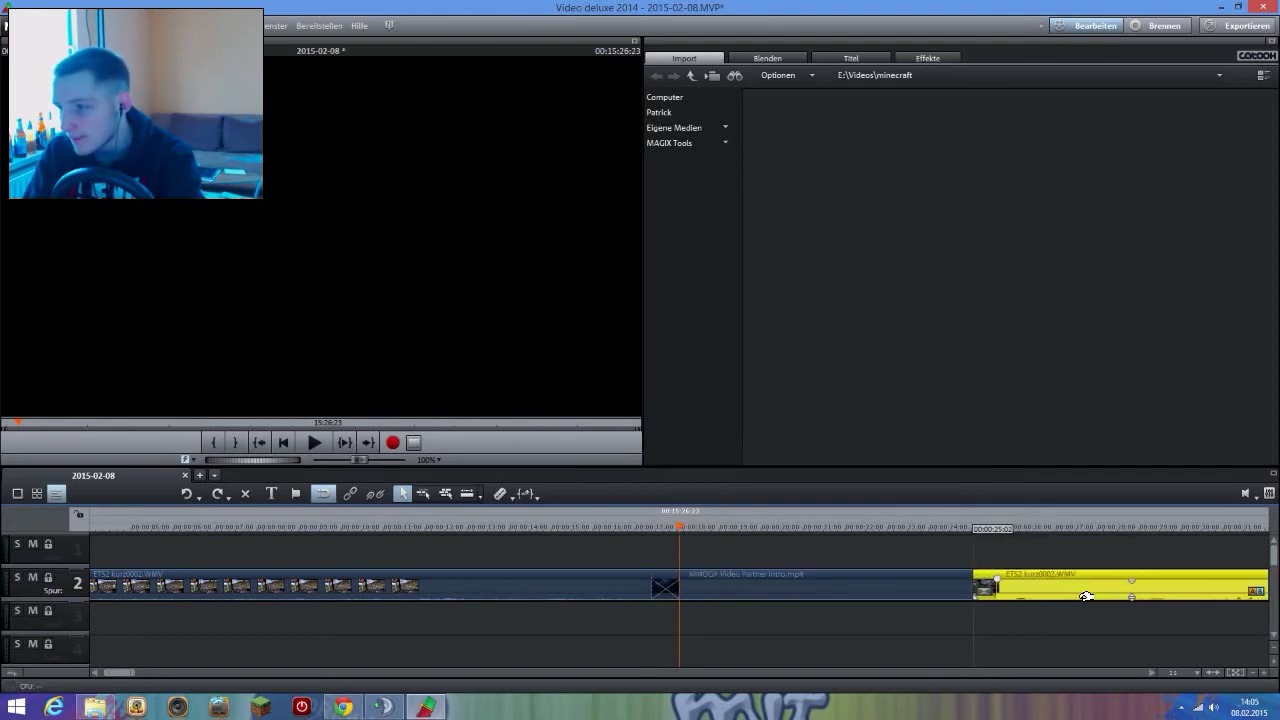
click(876, 641)
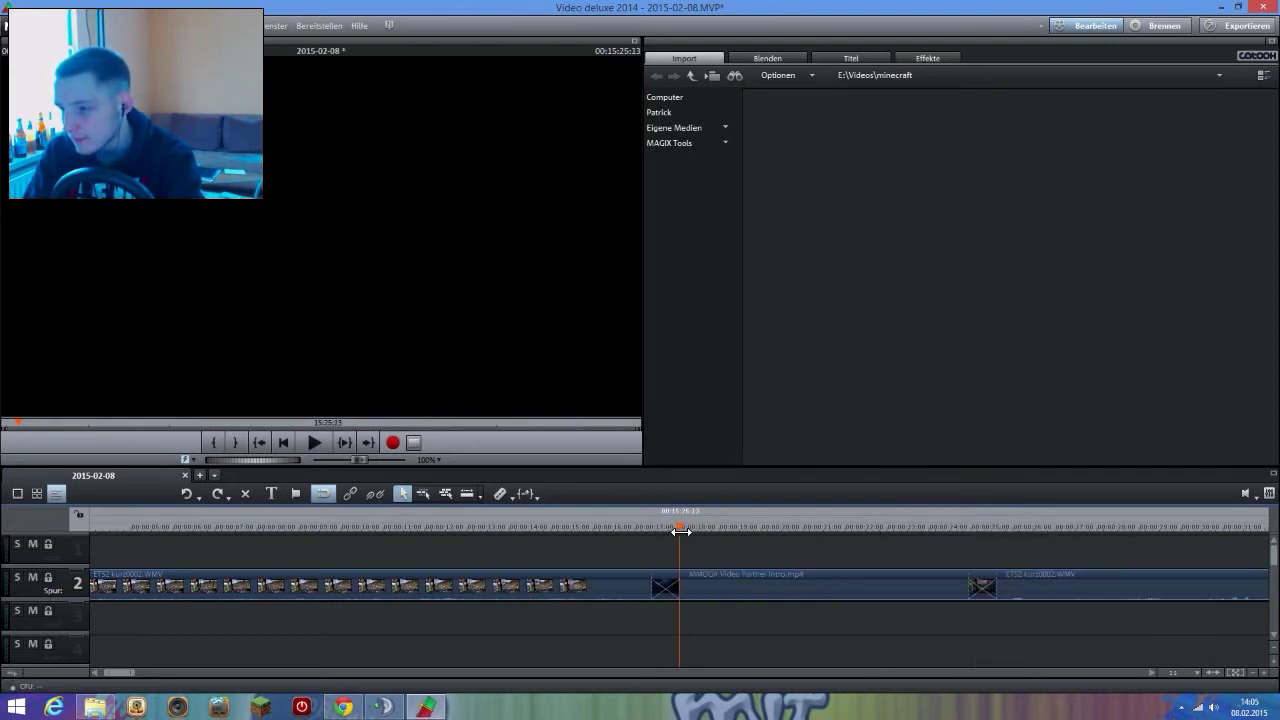
drag(680, 530, 5, 520)
Play the edited video, zoom out to the full 15-minute length, stop, and jump to the end.
click(316, 442)
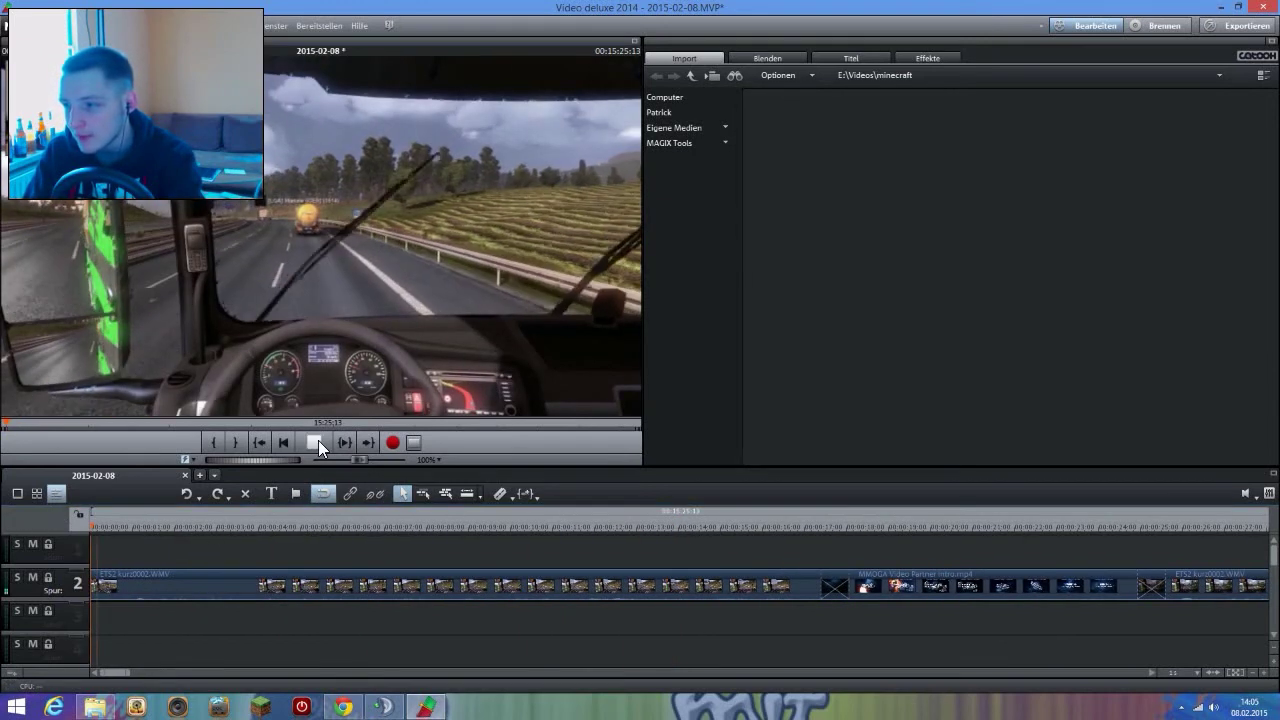
click(1184, 670)
click(1178, 664)
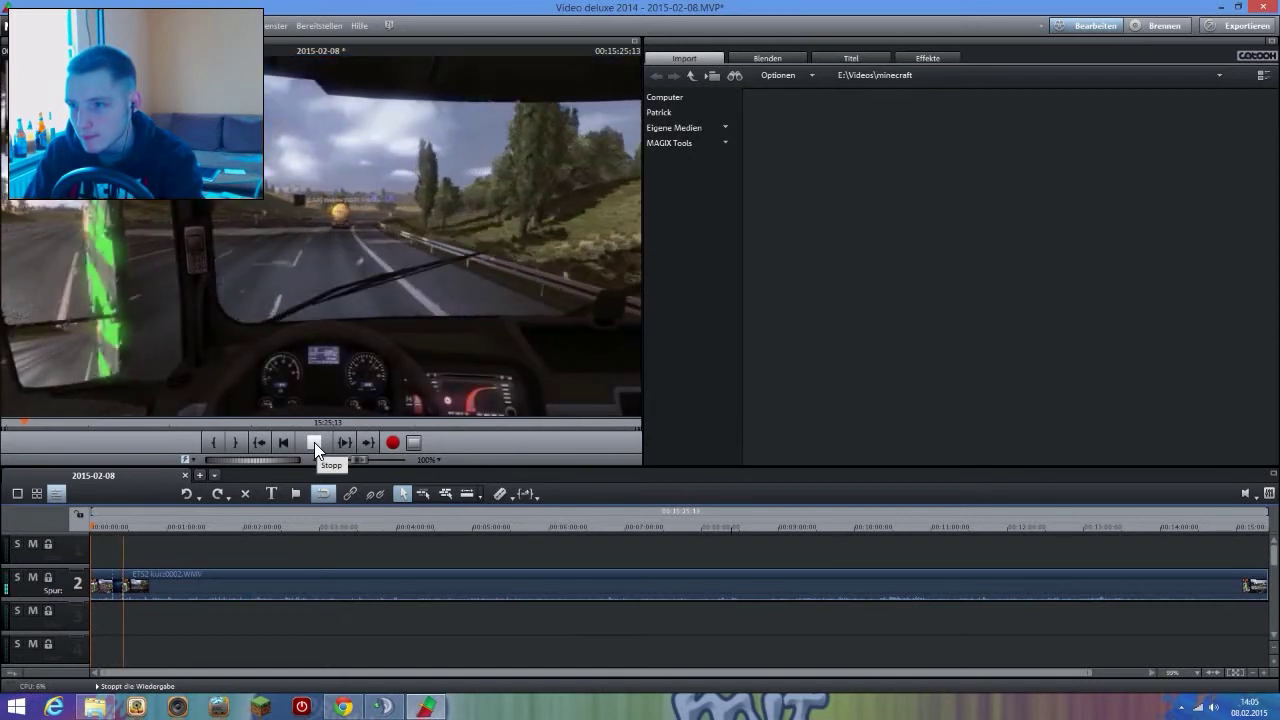
click(315, 440)
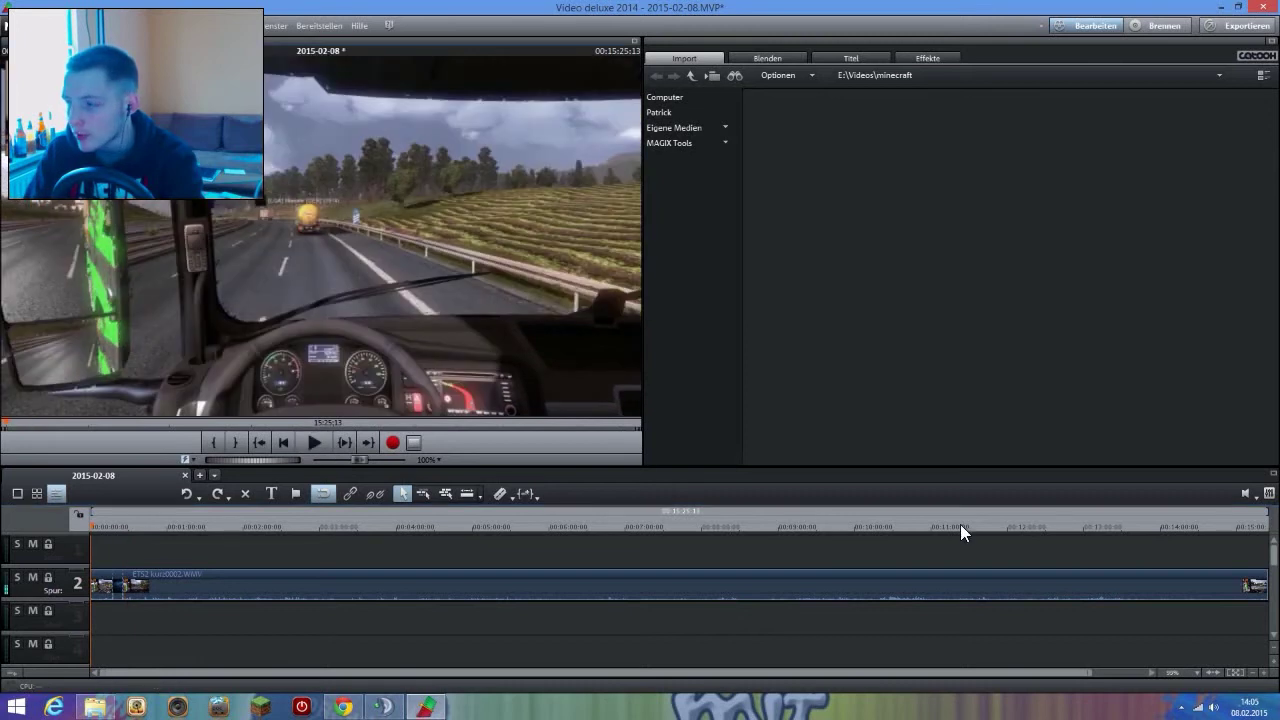
click(1262, 526)
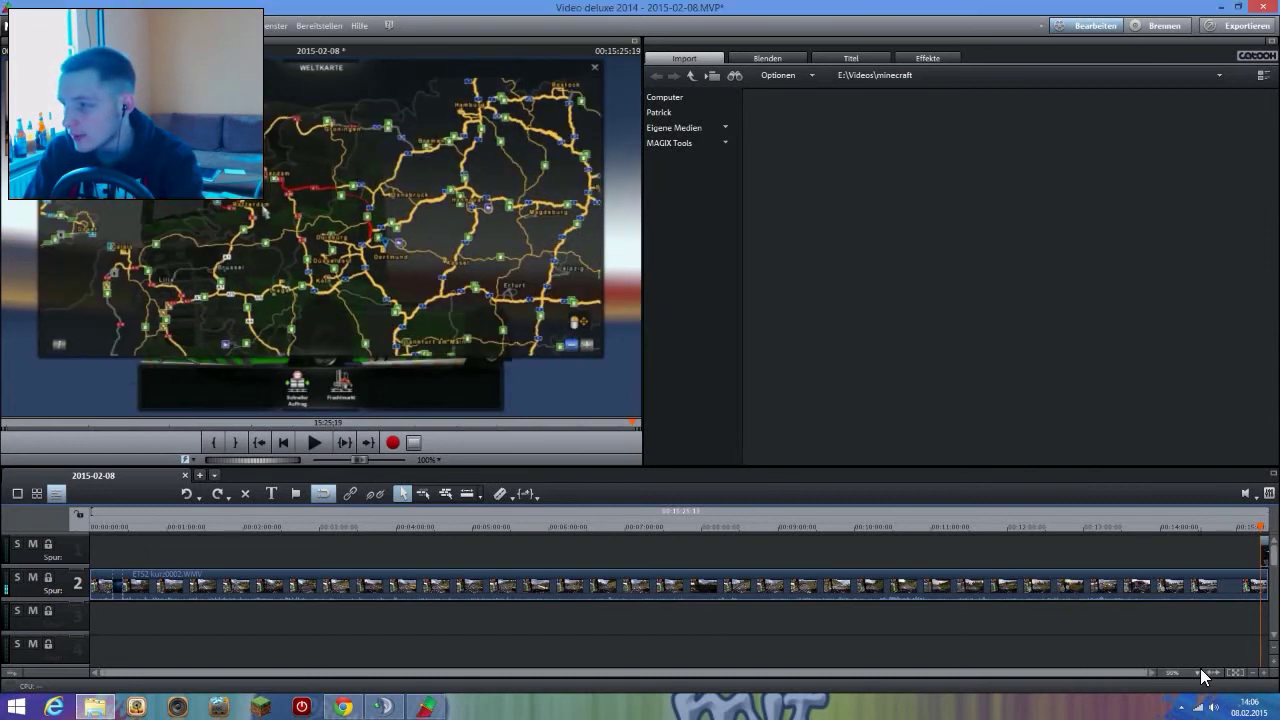
Split the track 2 truck footage at the start of Outro.png and select its final piece.
click(1198, 671)
click(1061, 612)
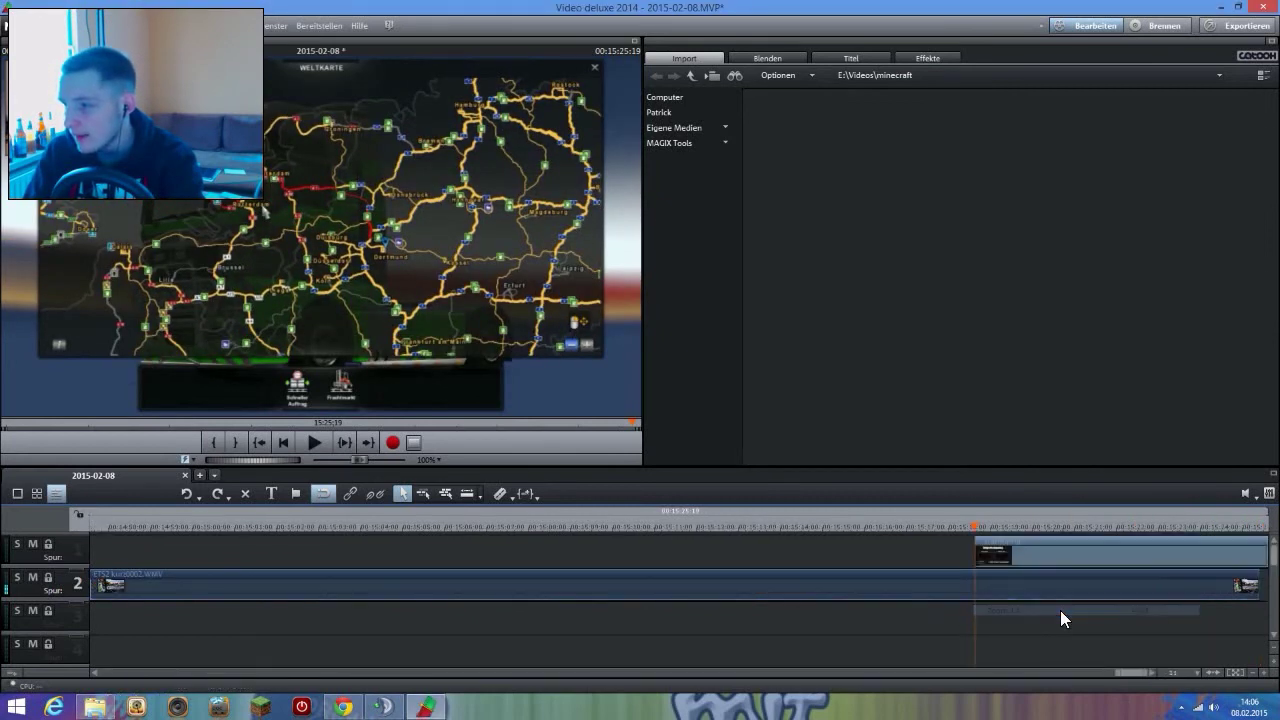
drag(977, 527, 911, 527)
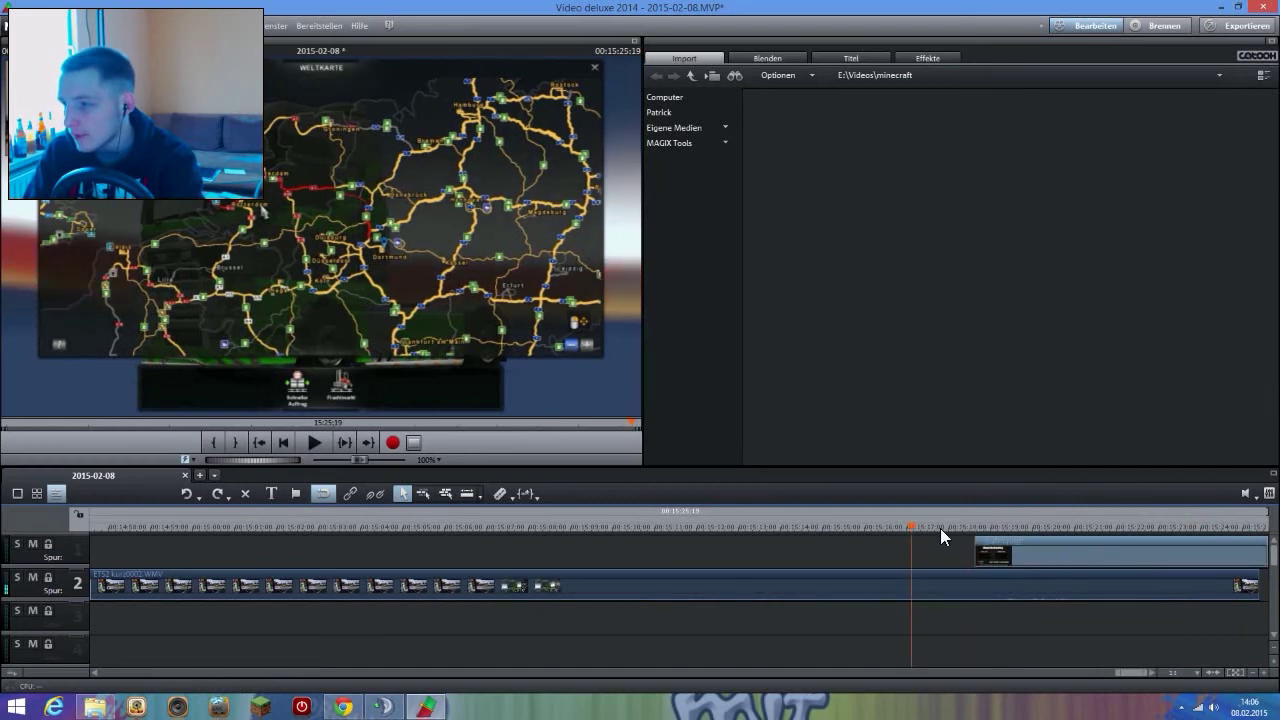
drag(1079, 545, 1070, 548)
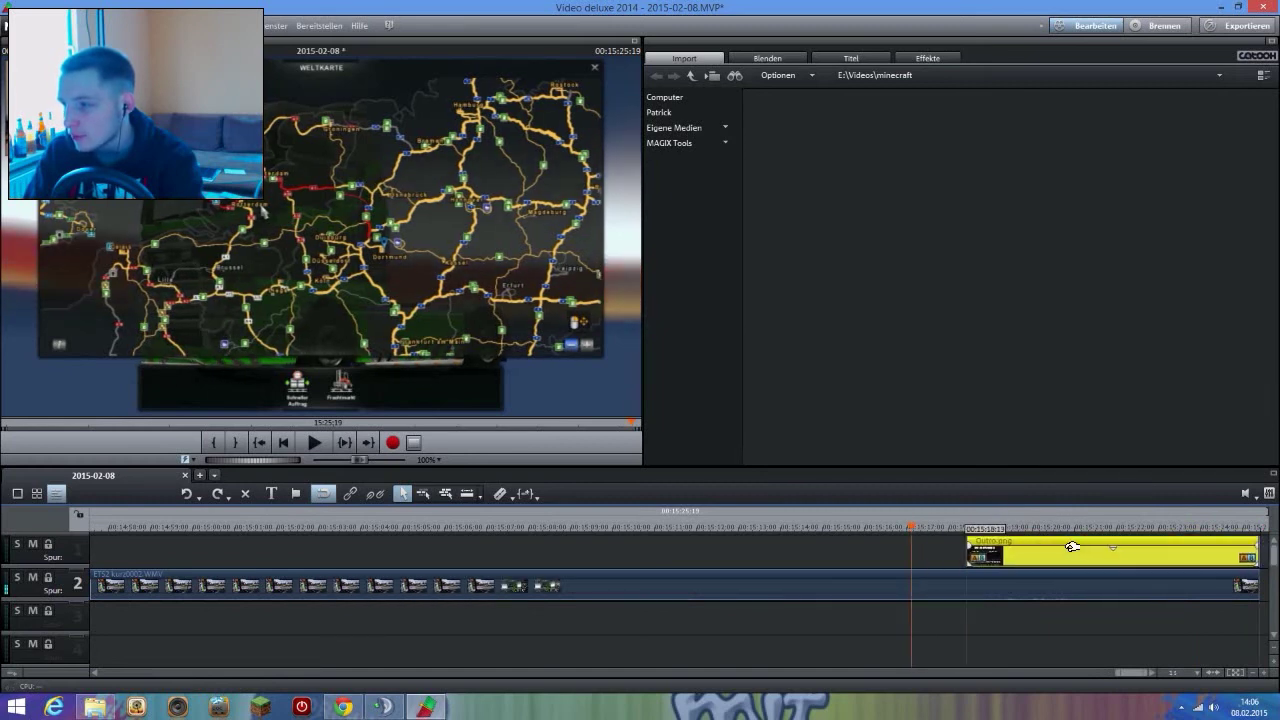
click(963, 526)
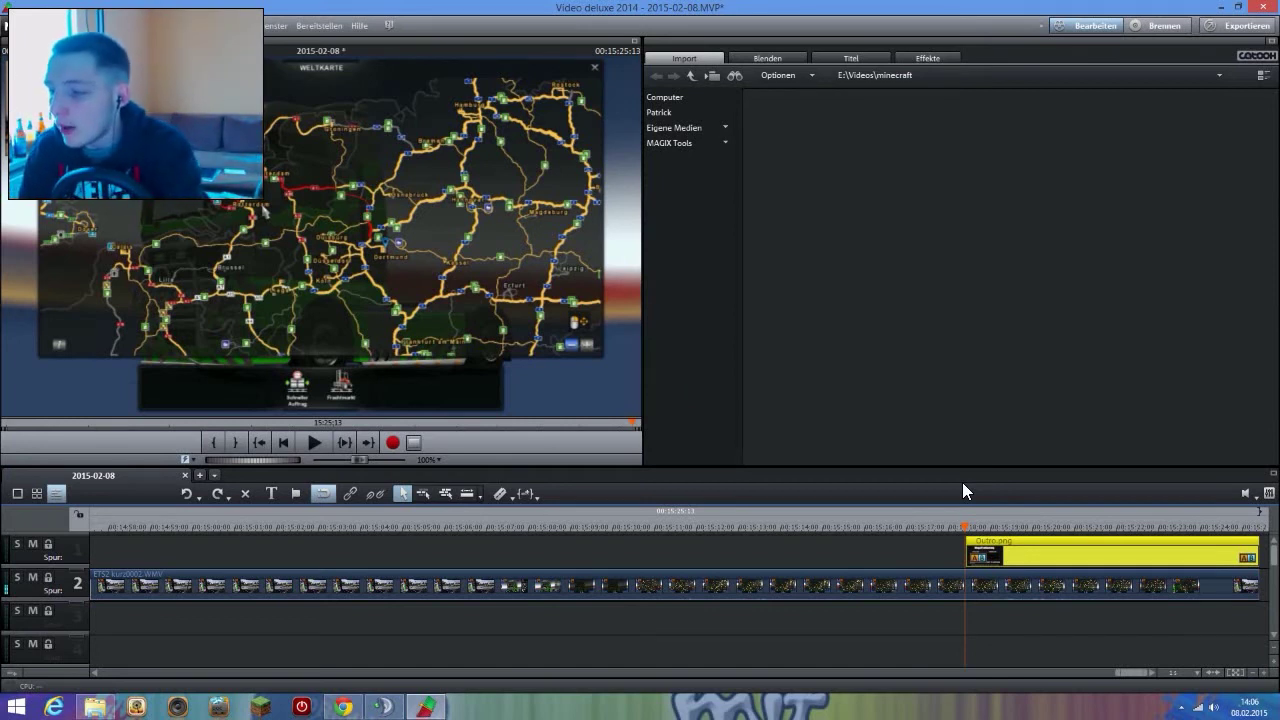
key(t)
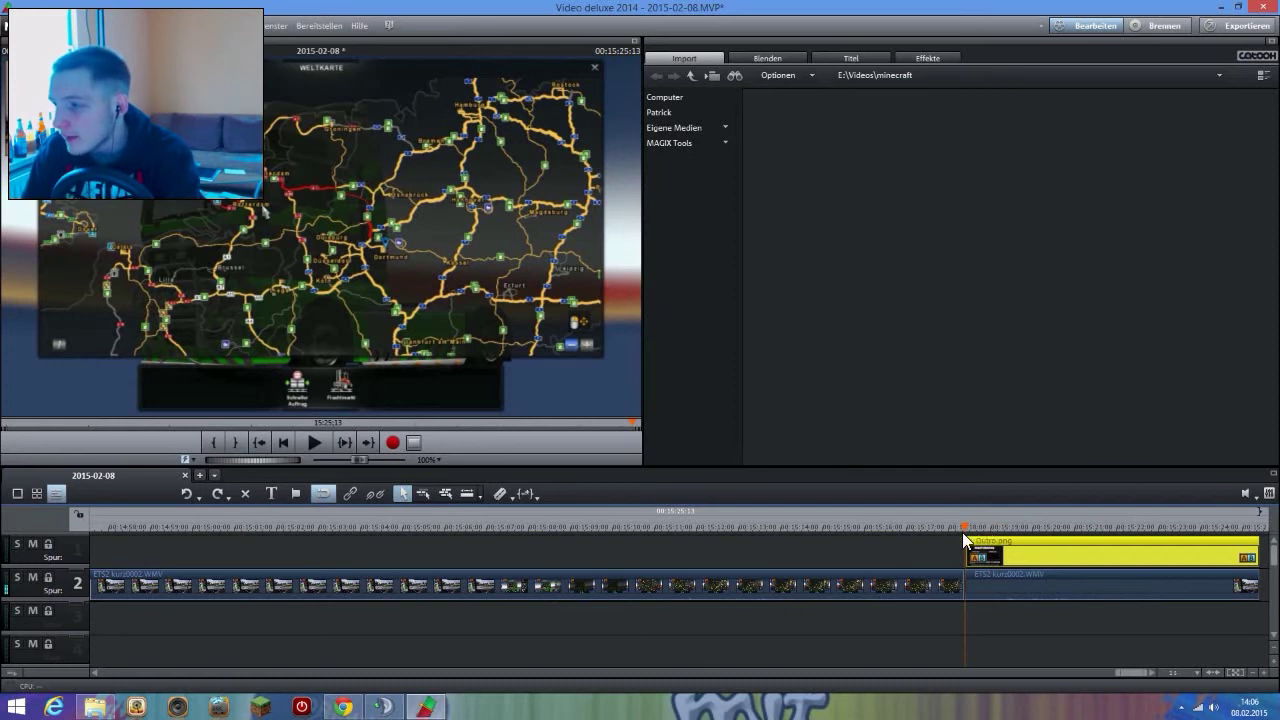
click(1001, 538)
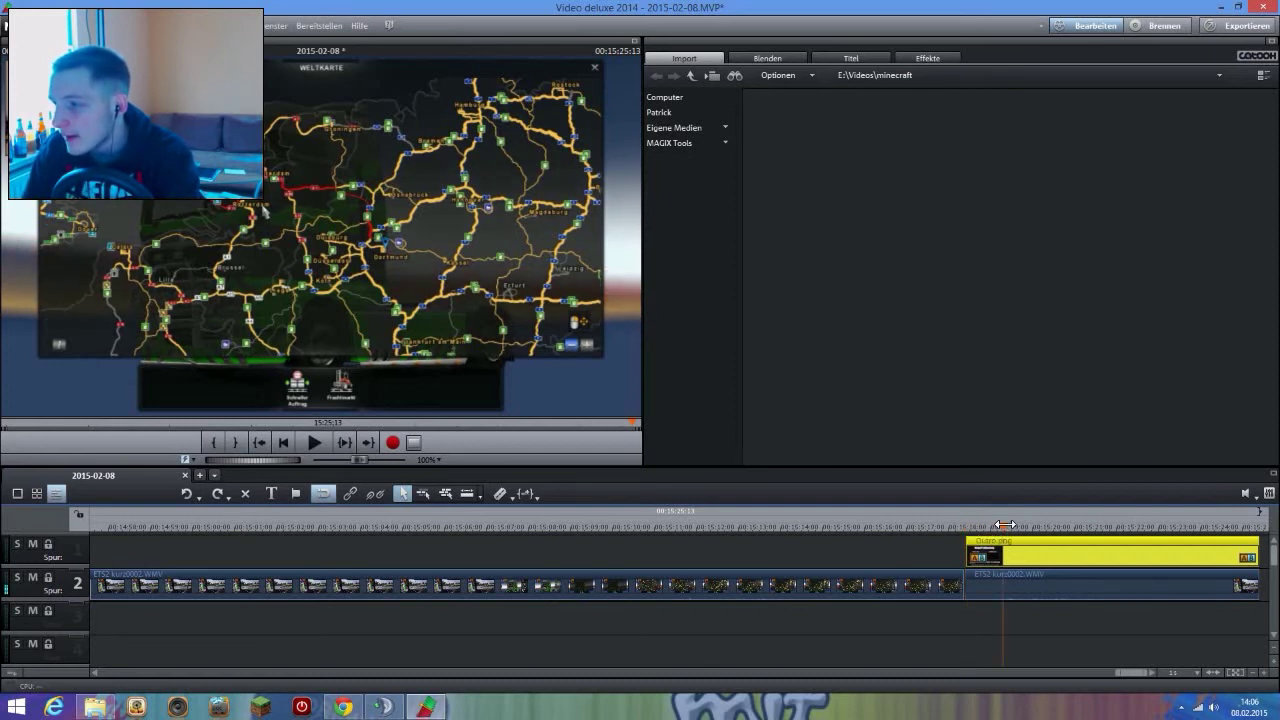
click(999, 588)
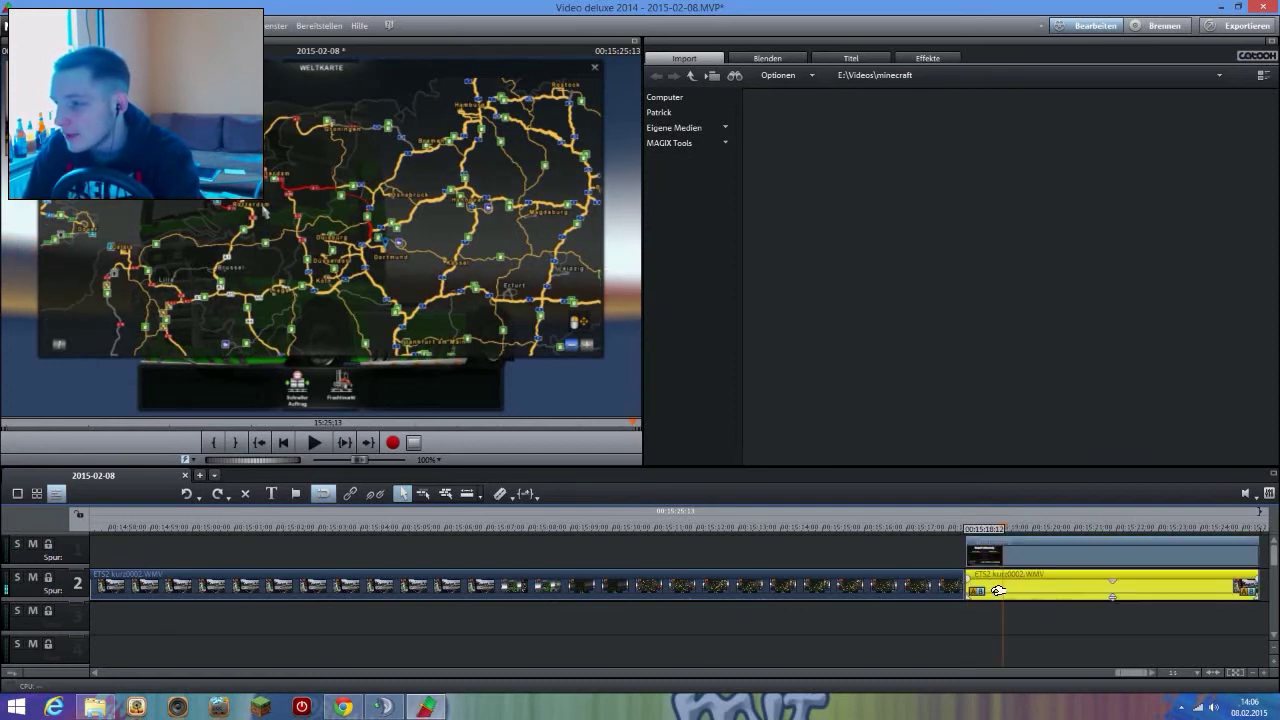
Use Bewegungseffekte > Position/Größe to shrink the final truck clip into the end screen's left box.
click(921, 58)
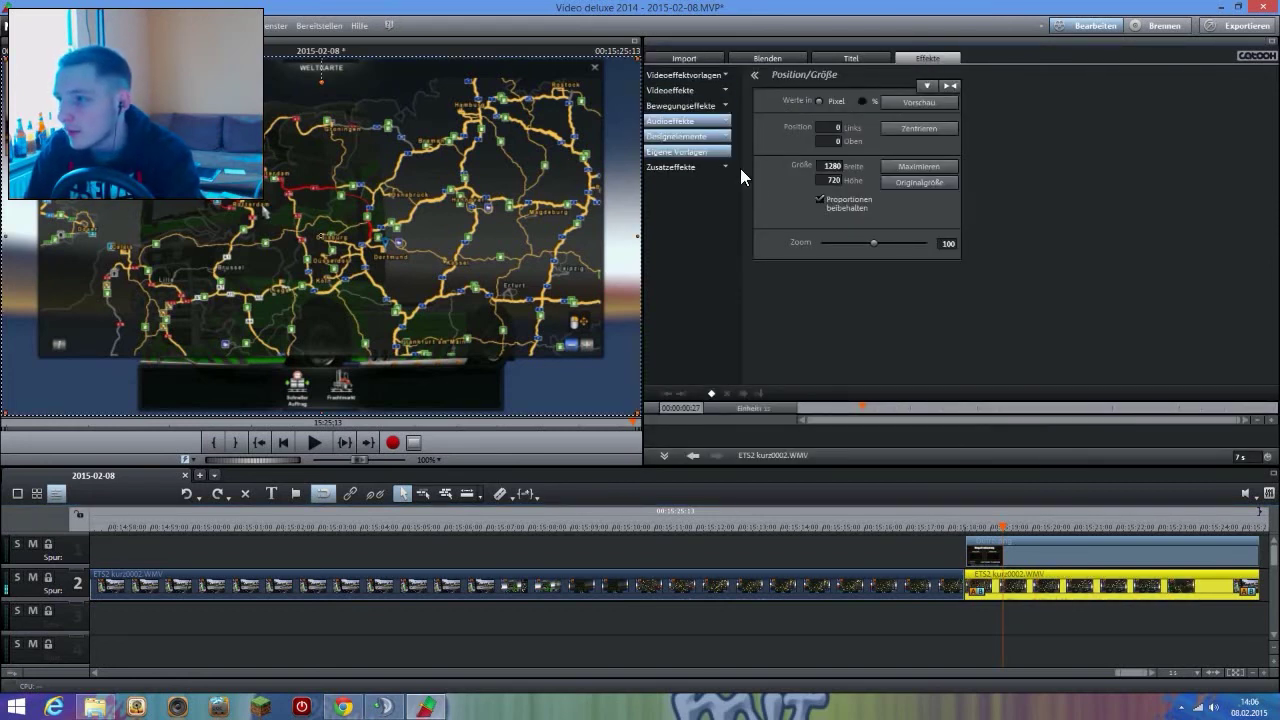
click(694, 108)
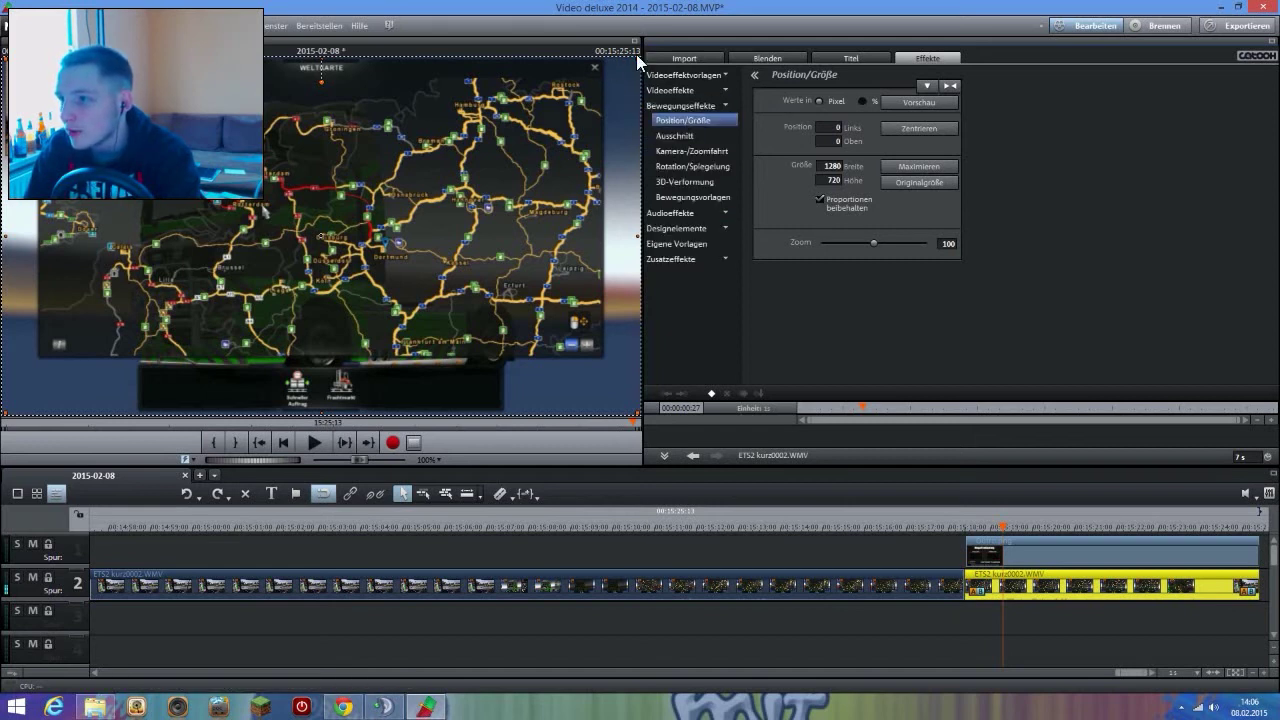
drag(640, 62, 250, 322)
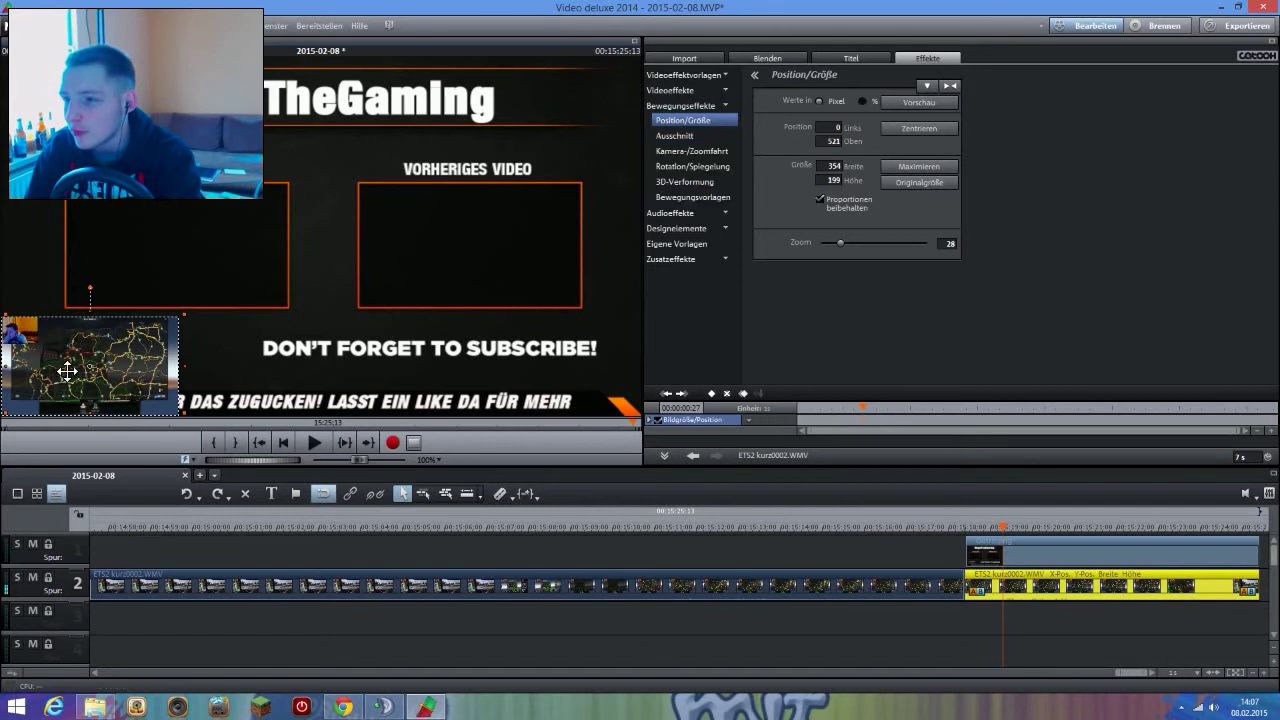
drag(67, 371, 139, 225)
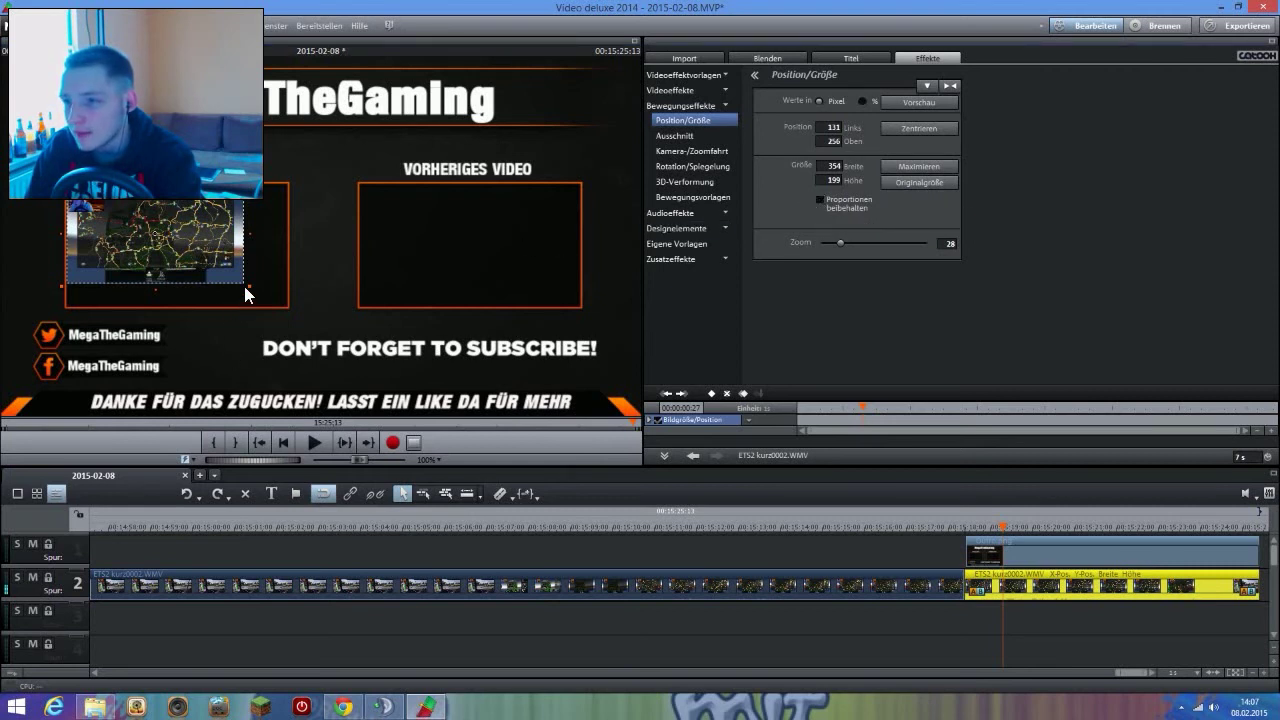
drag(248, 289, 293, 313)
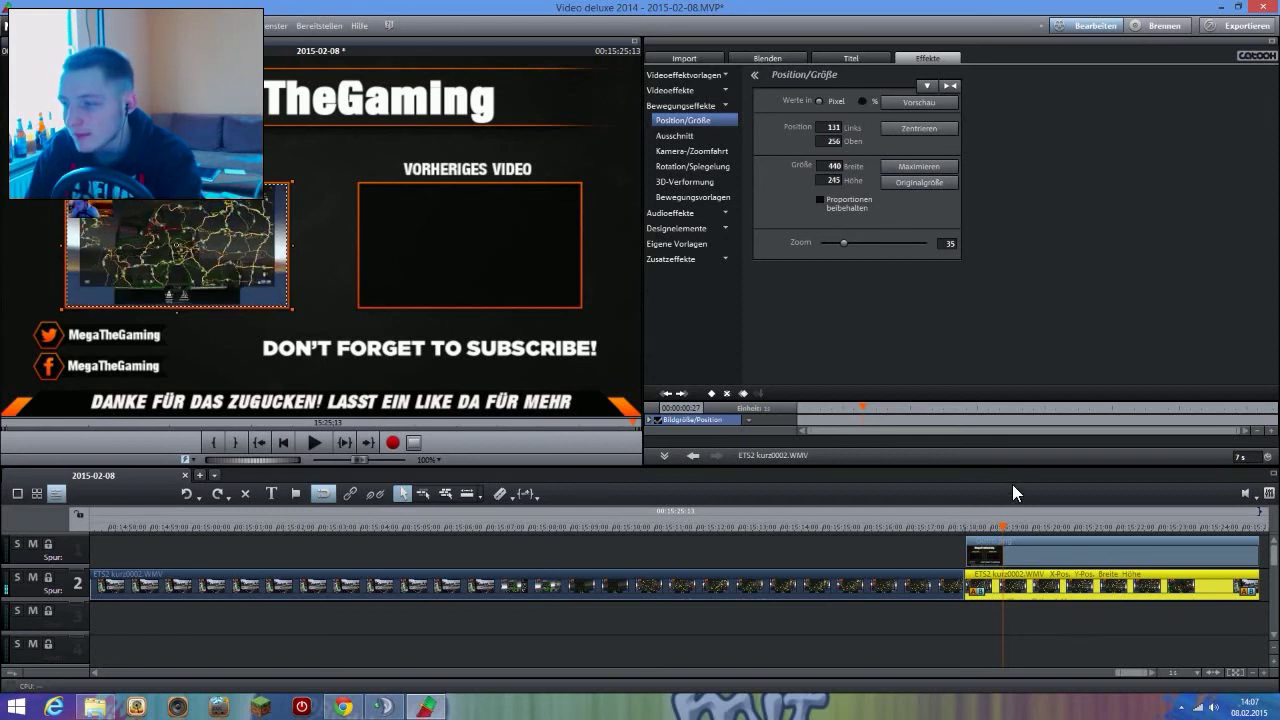
Check the end screen from its start and select the Outro.png clip.
click(967, 526)
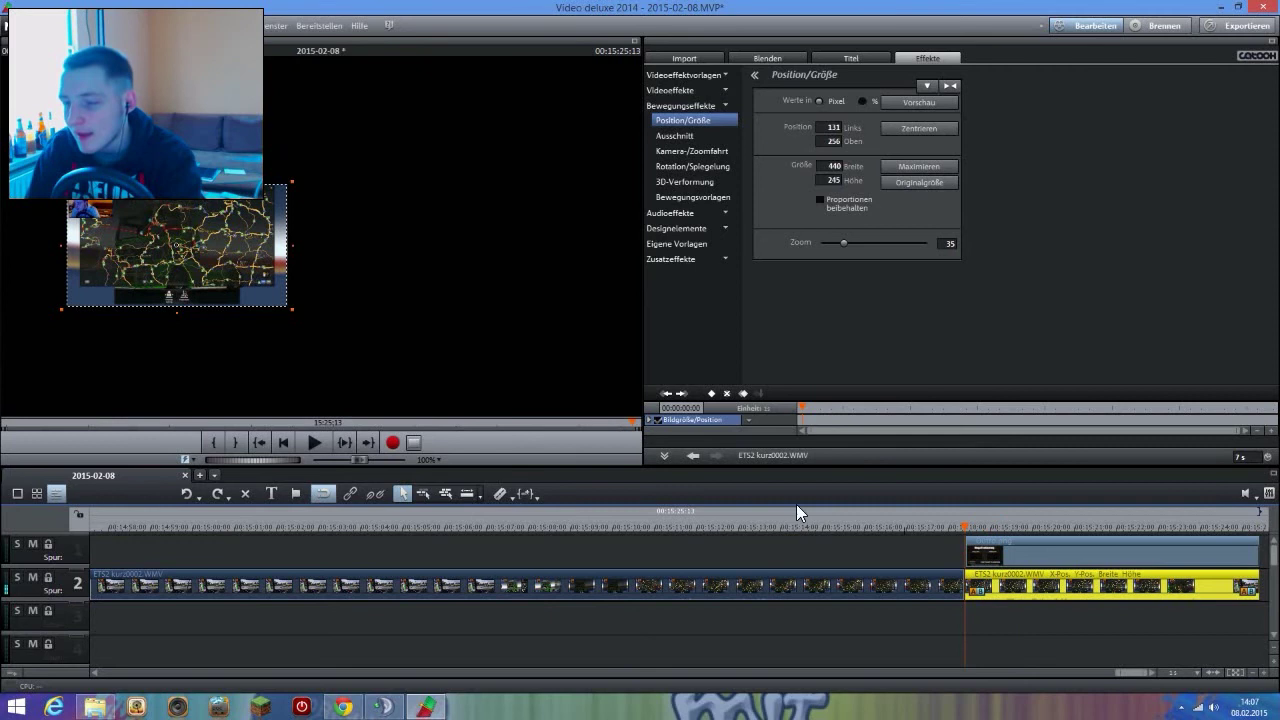
click(1016, 528)
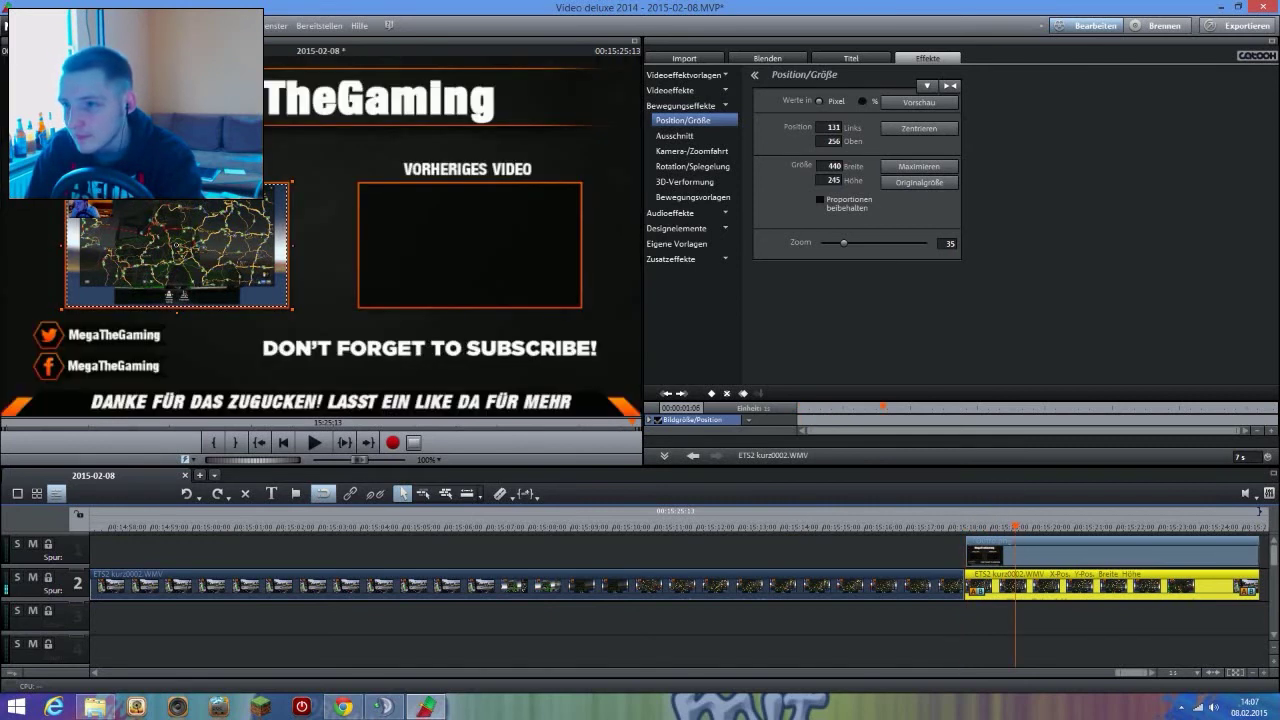
click(984, 560)
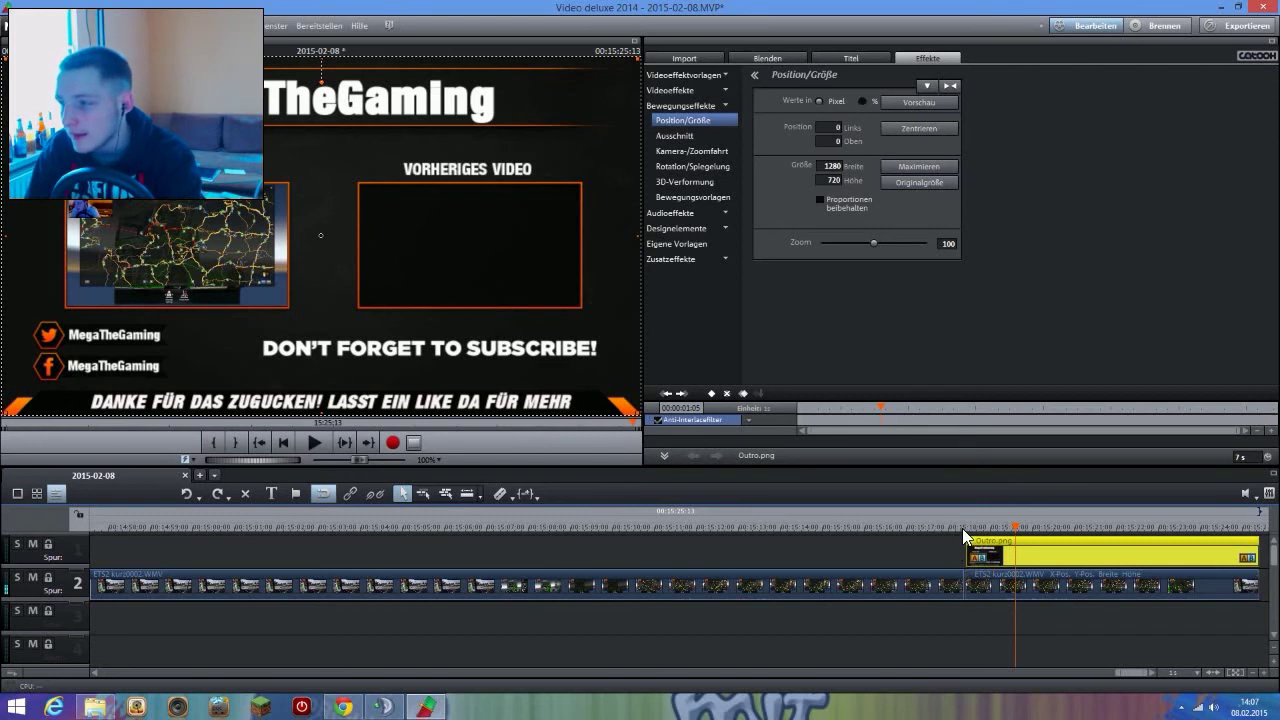
Drop ETS2lang.WMV onto track 3 starting at the beginning of Outro.png.
click(964, 527)
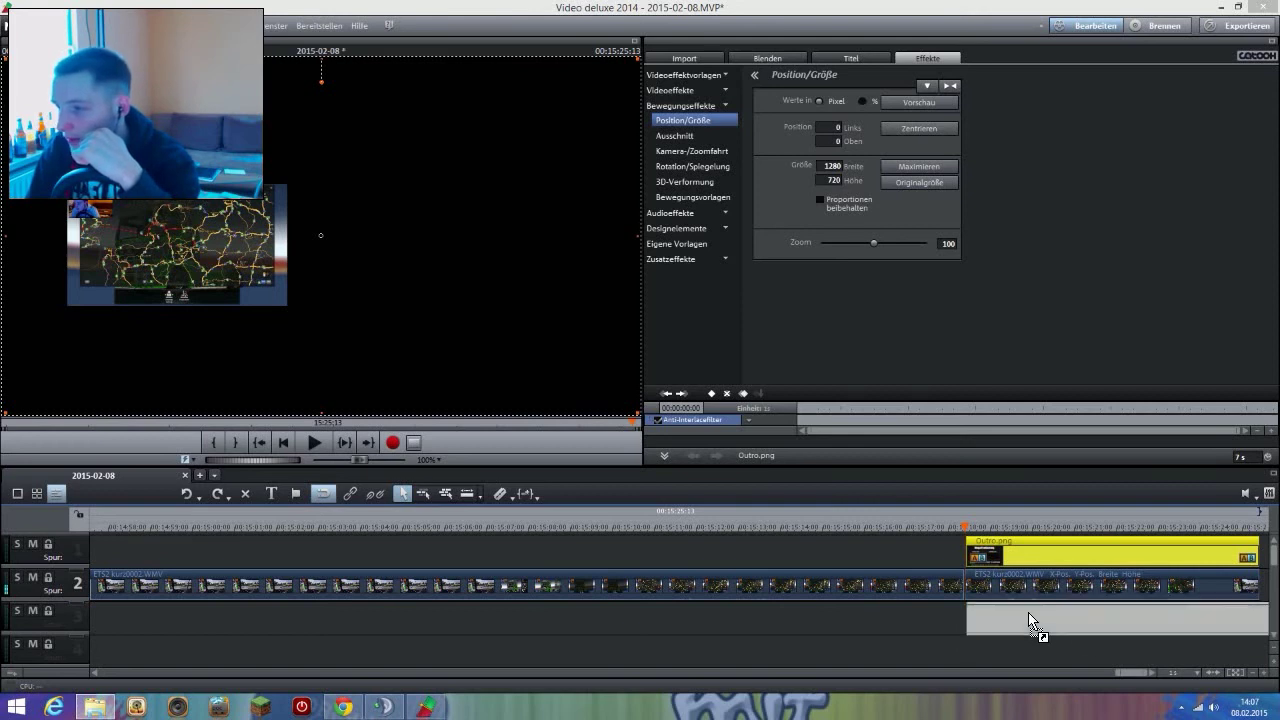
drag(1032, 610, 1028, 614)
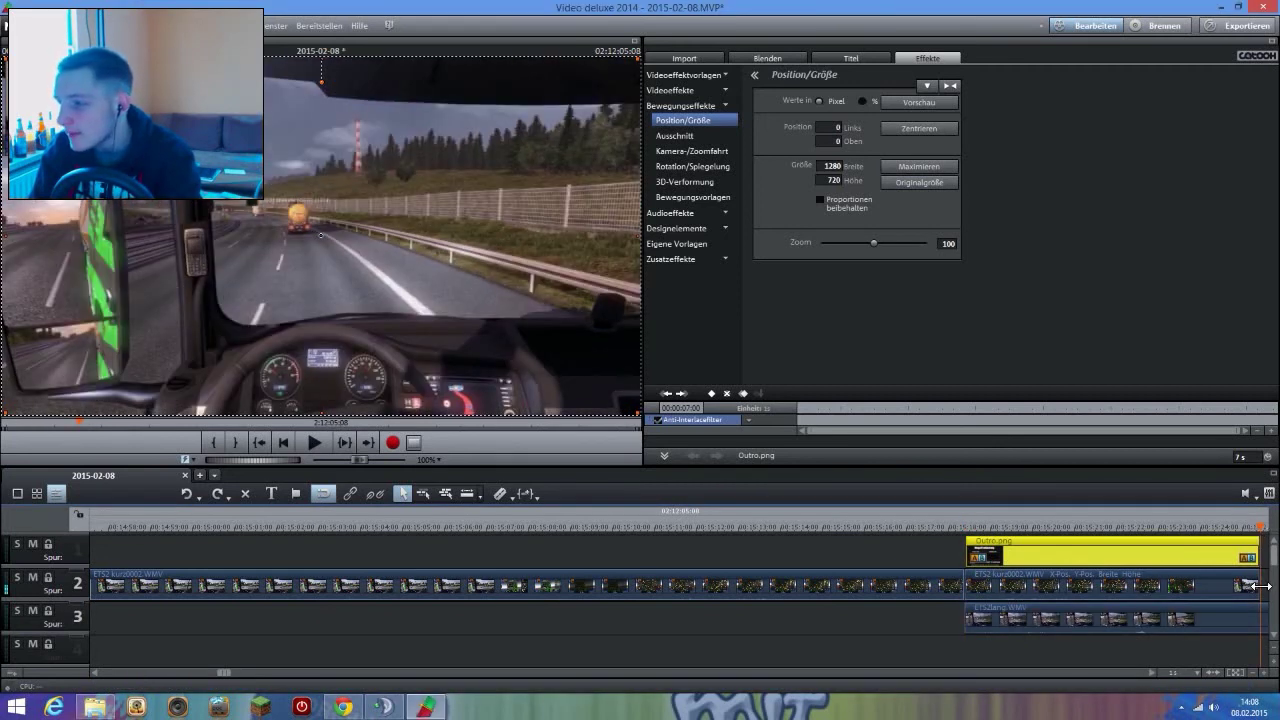
Clear the selection, view the whole project, then zoom in around the playhead at the outro clips.
right_click(1266, 624)
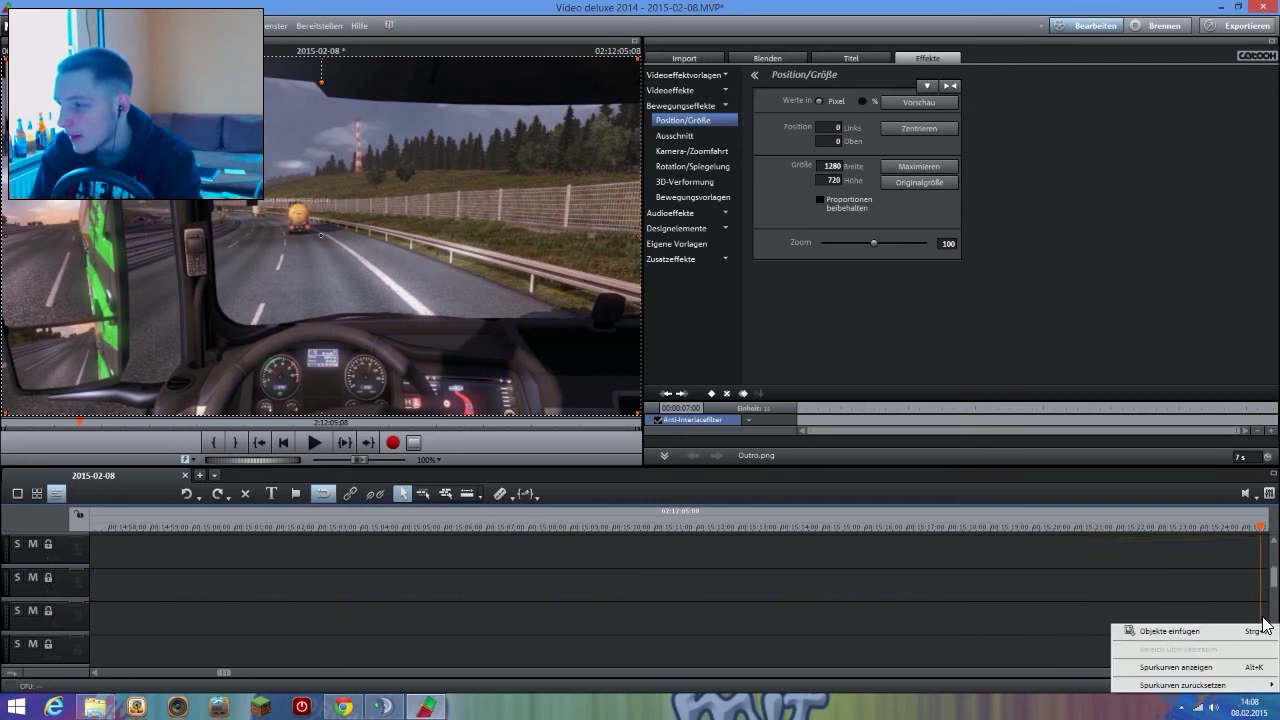
click(663, 603)
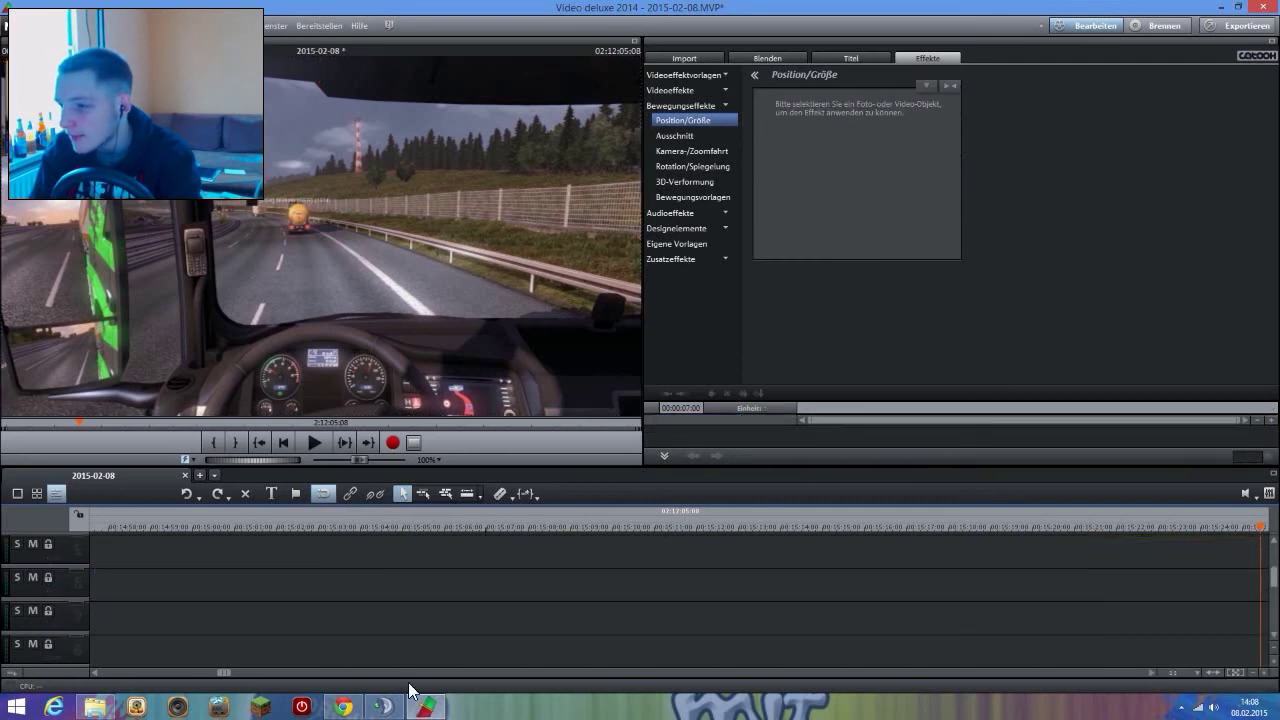
click(1194, 672)
click(1175, 661)
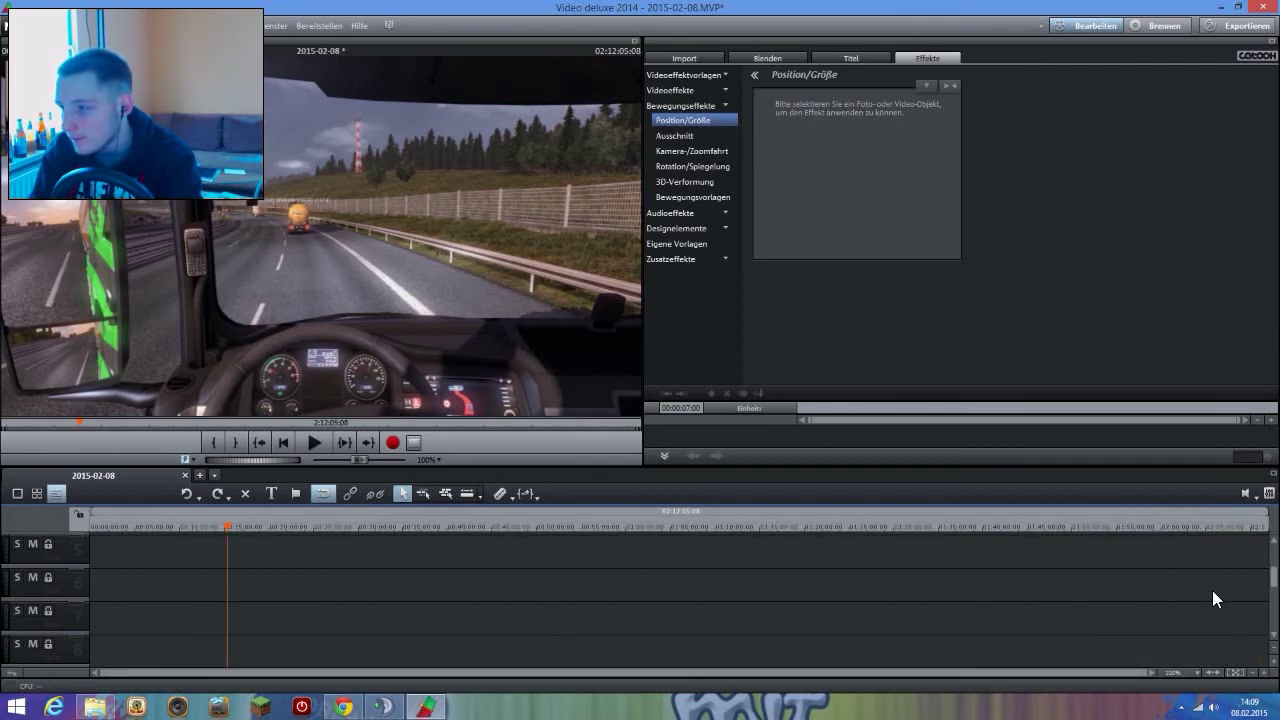
scroll(1200, 590, up, 2)
scroll(1150, 570, up, 2)
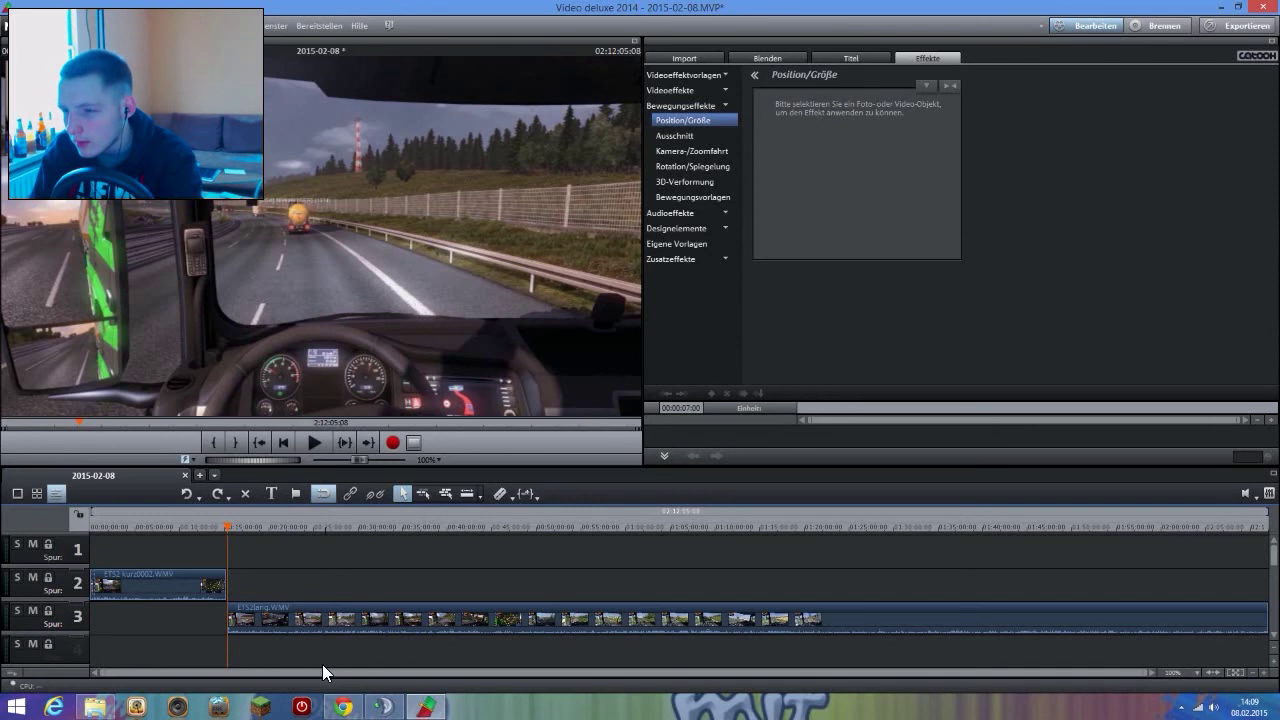
click(1186, 670)
click(1052, 610)
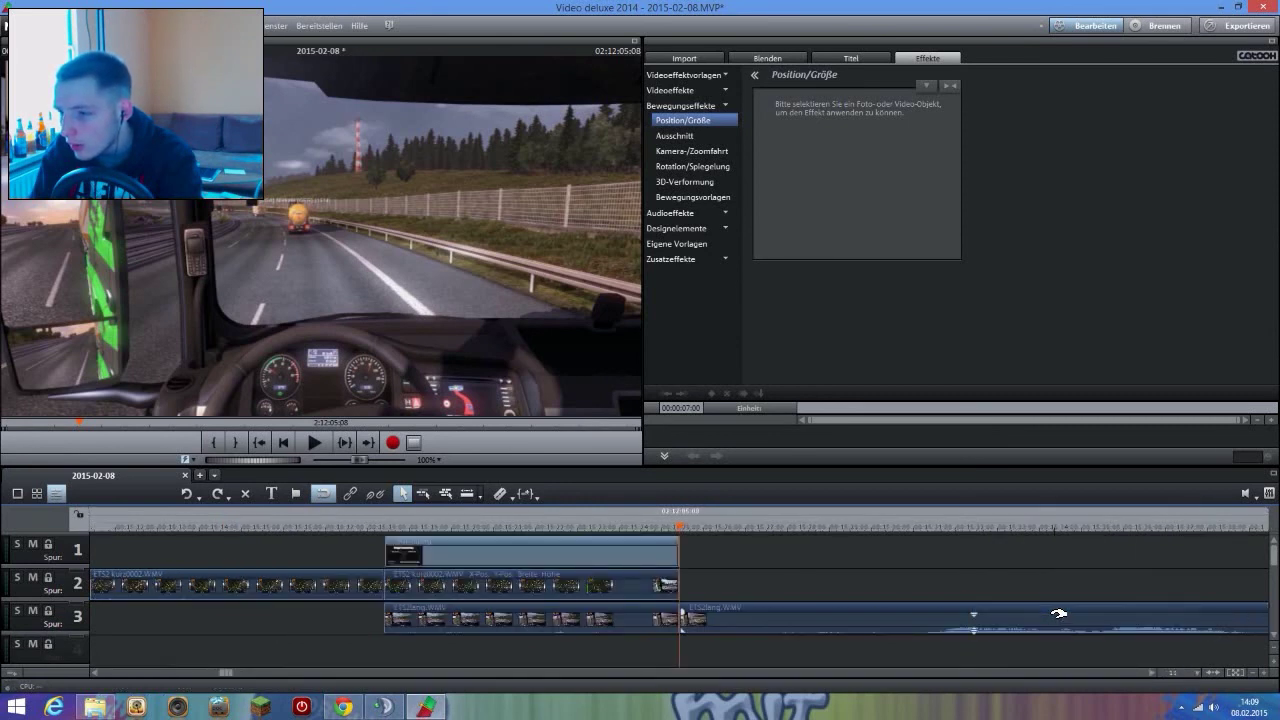
Cut away the part of the track 3 ETS2lang.WMV clip that runs past the outro.
right_click(822, 626)
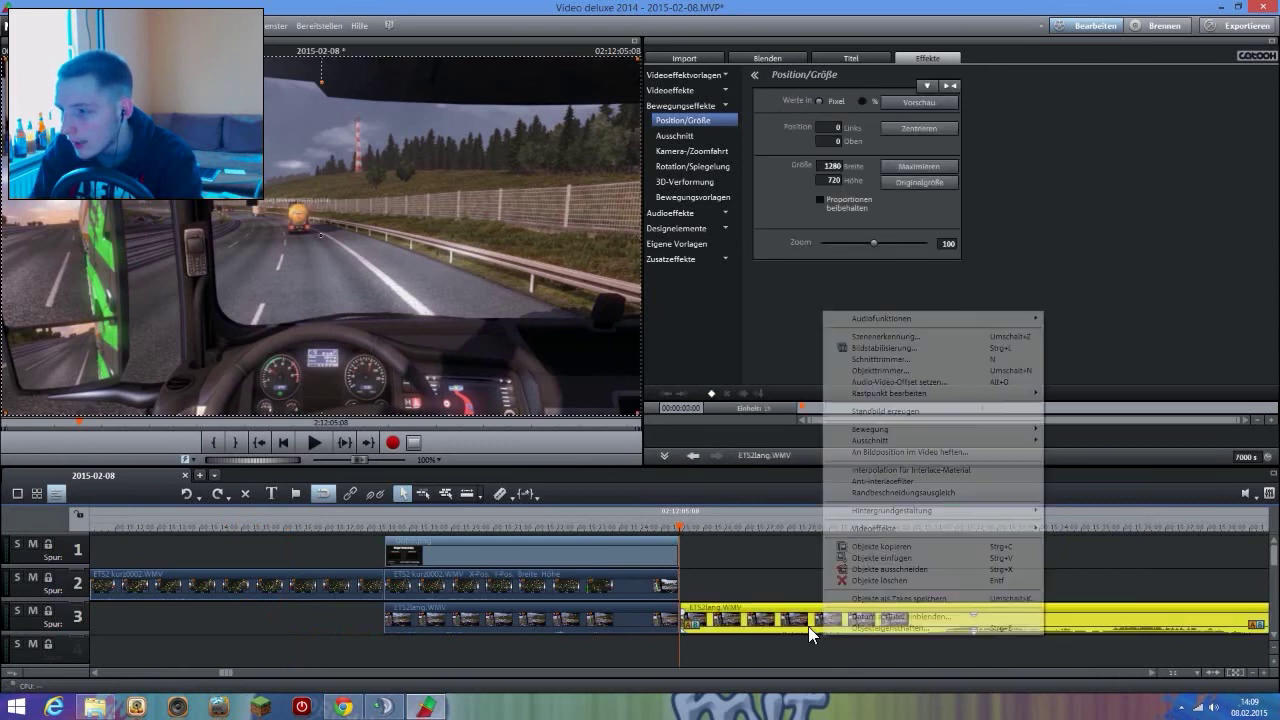
click(848, 569)
click(622, 630)
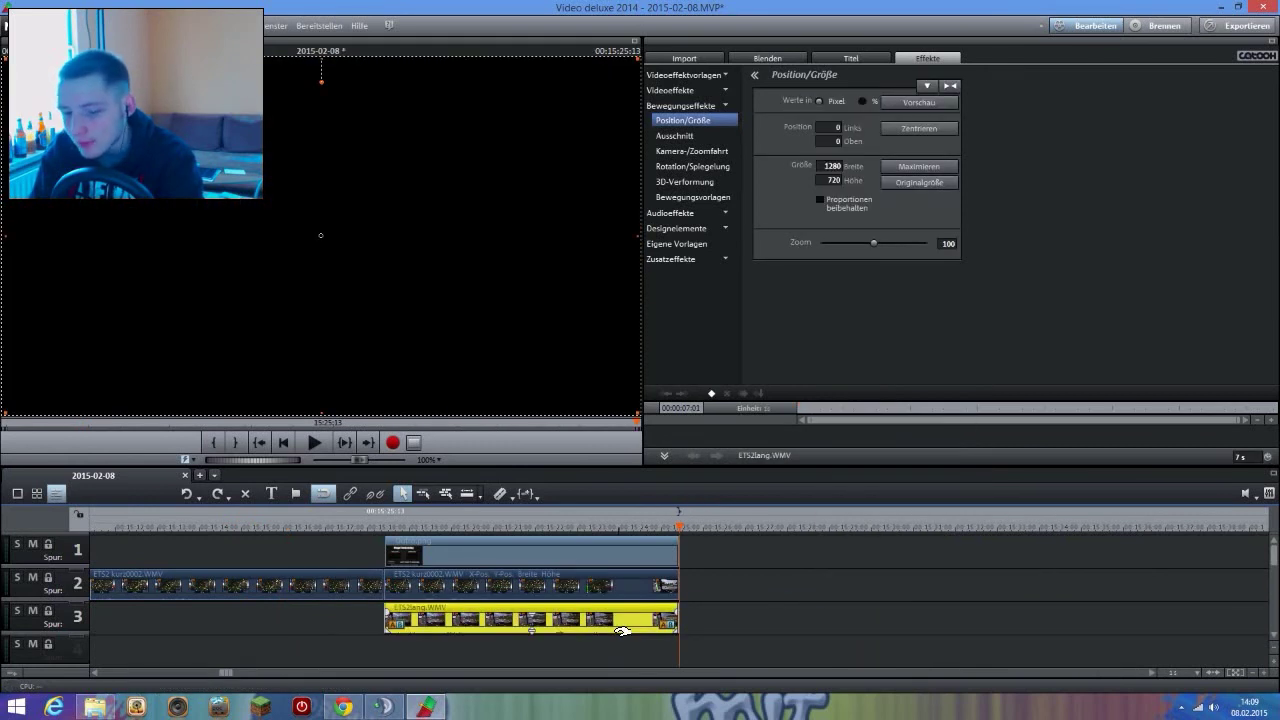
click(386, 527)
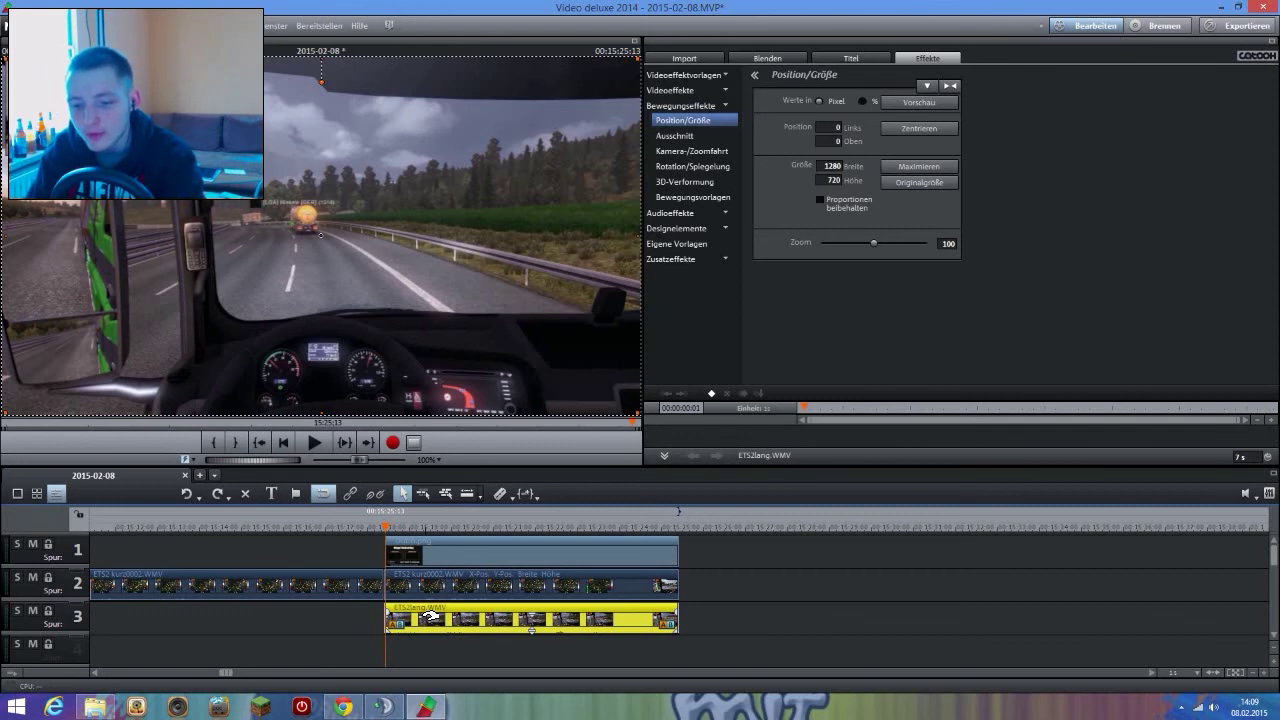
drag(430, 616, 463, 646)
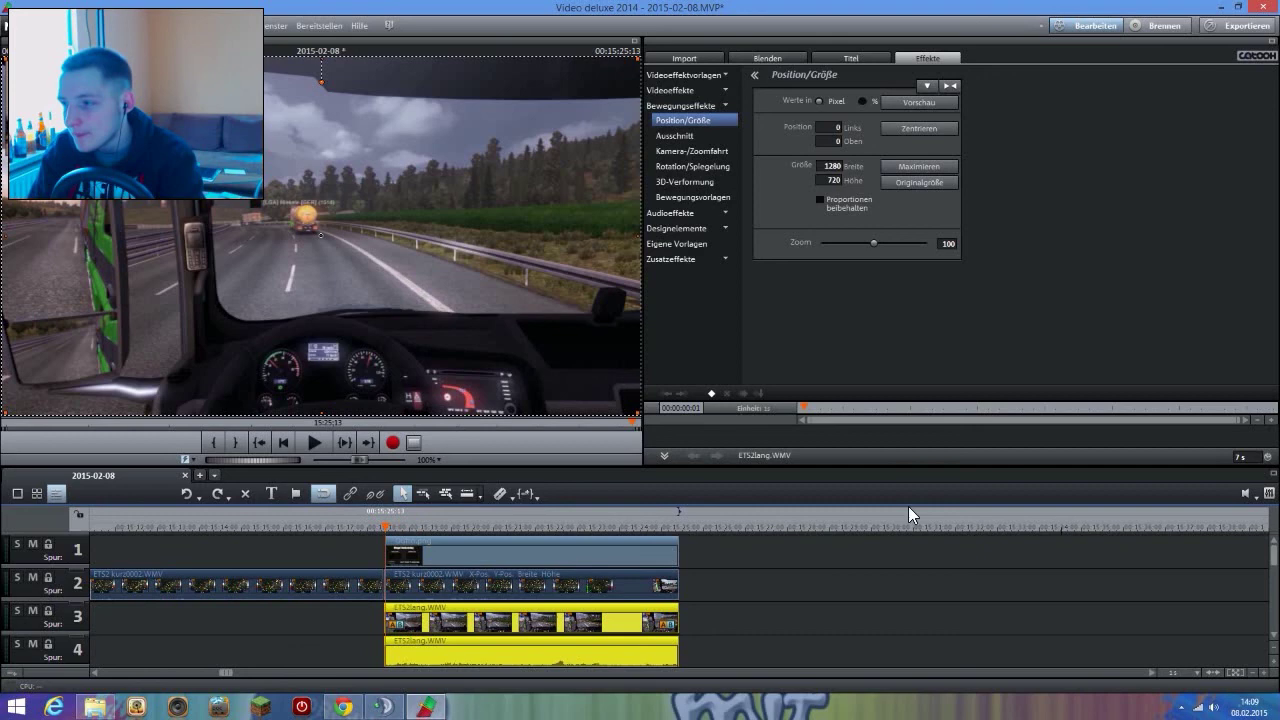
Turn on volume curves, delete ETS2lang's audio from track 4, and select its track 3 video.
drag(648, 467, 644, 429)
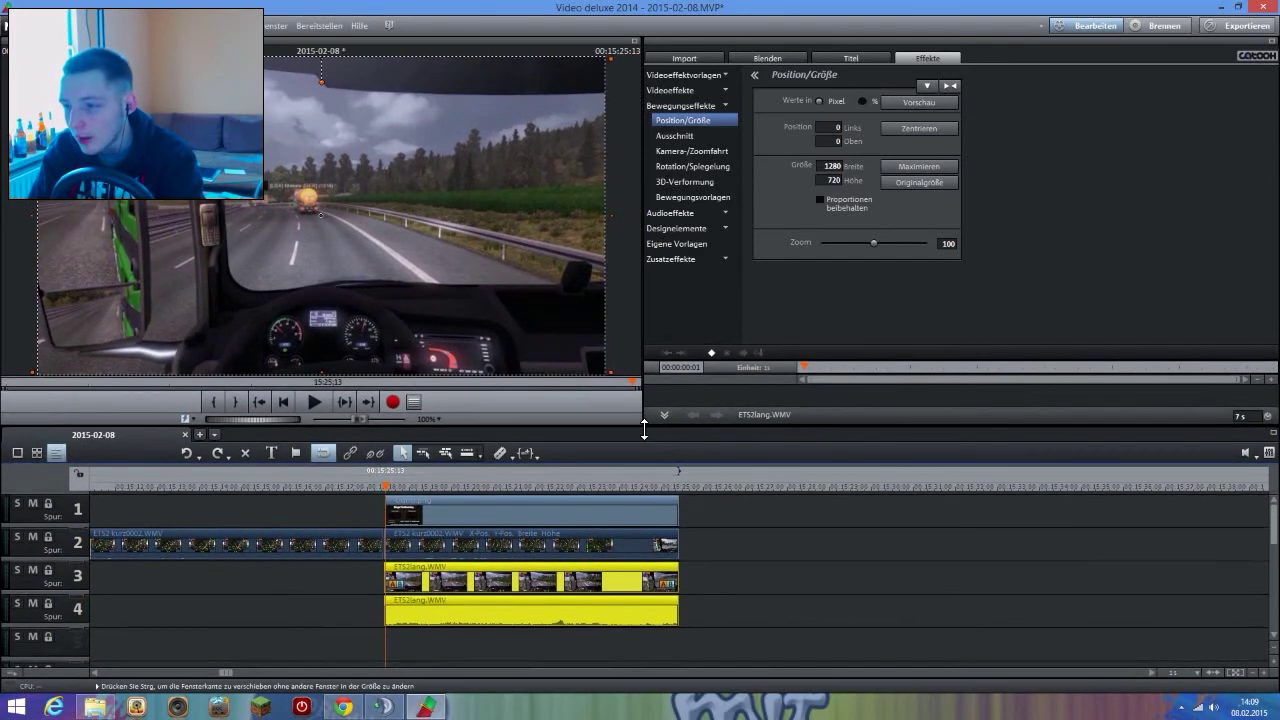
click(370, 454)
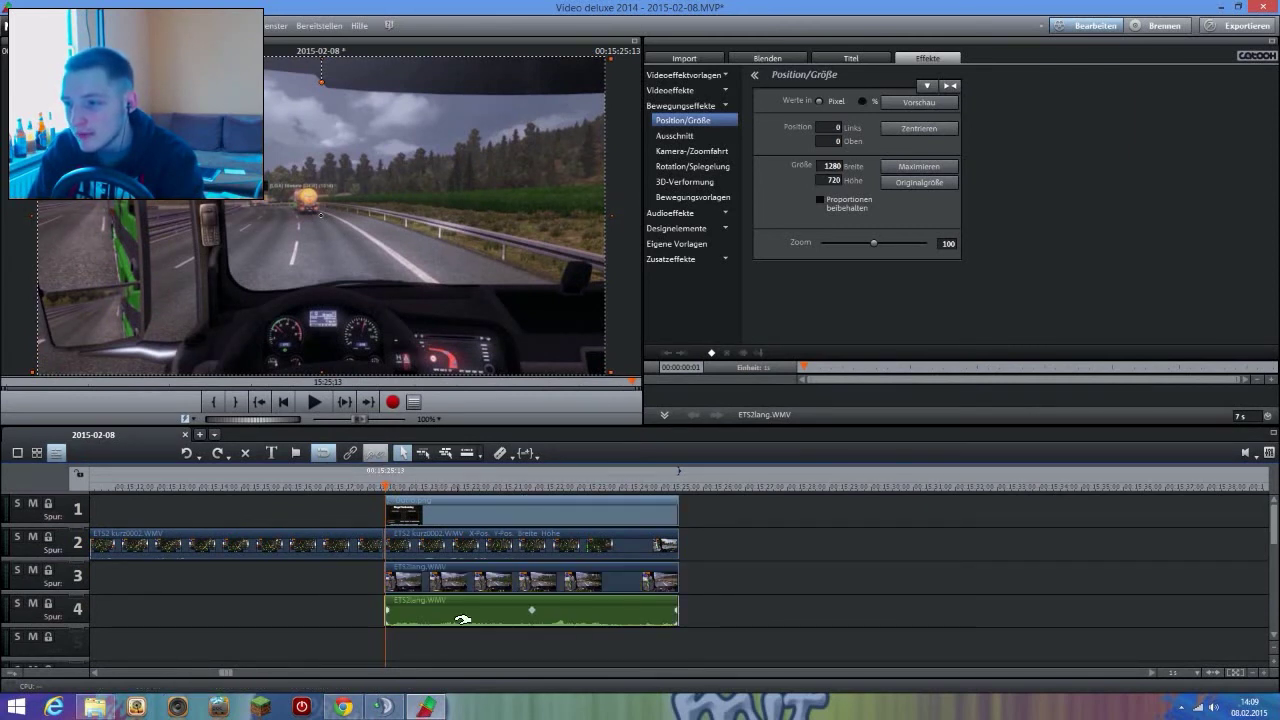
click(448, 612)
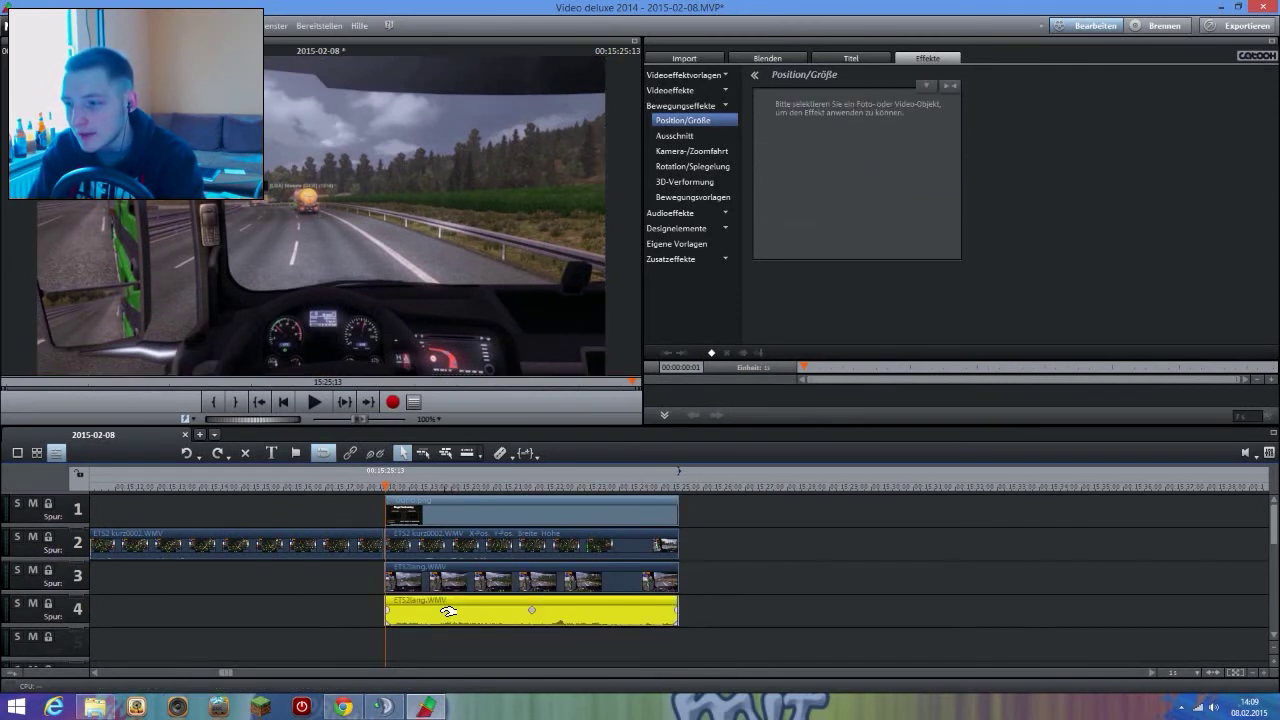
right_click(448, 612)
click(492, 490)
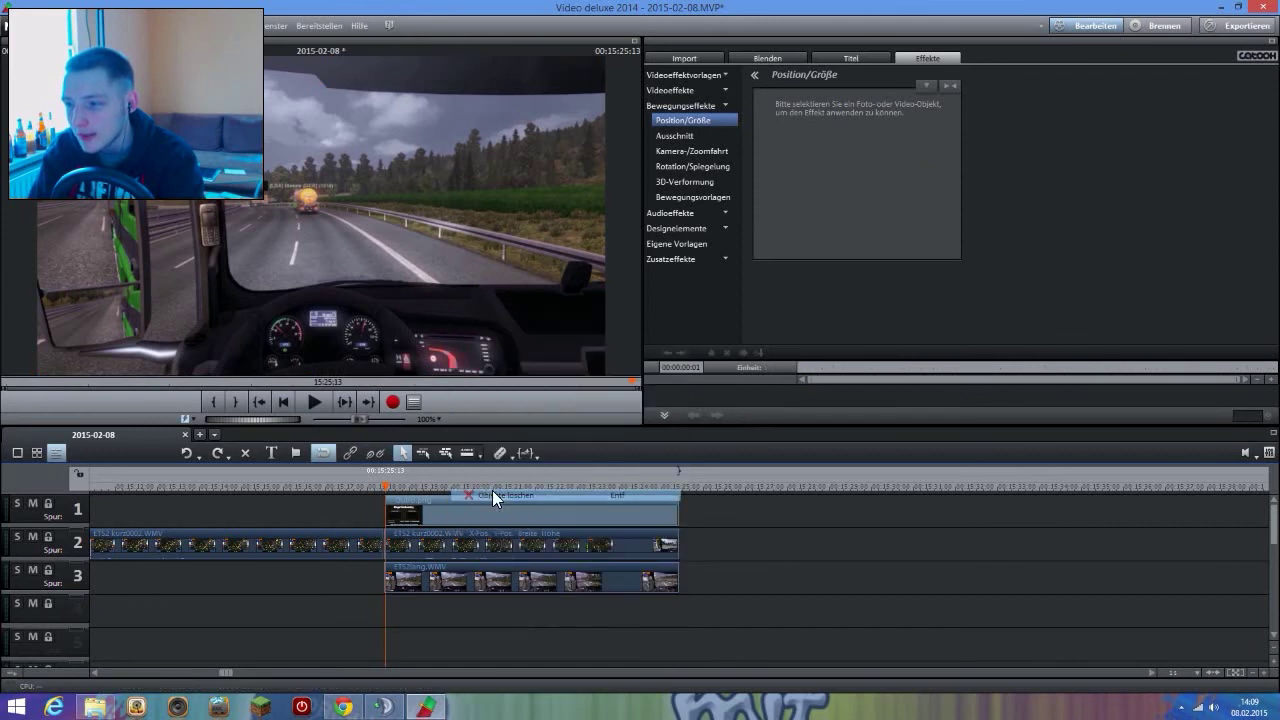
click(469, 478)
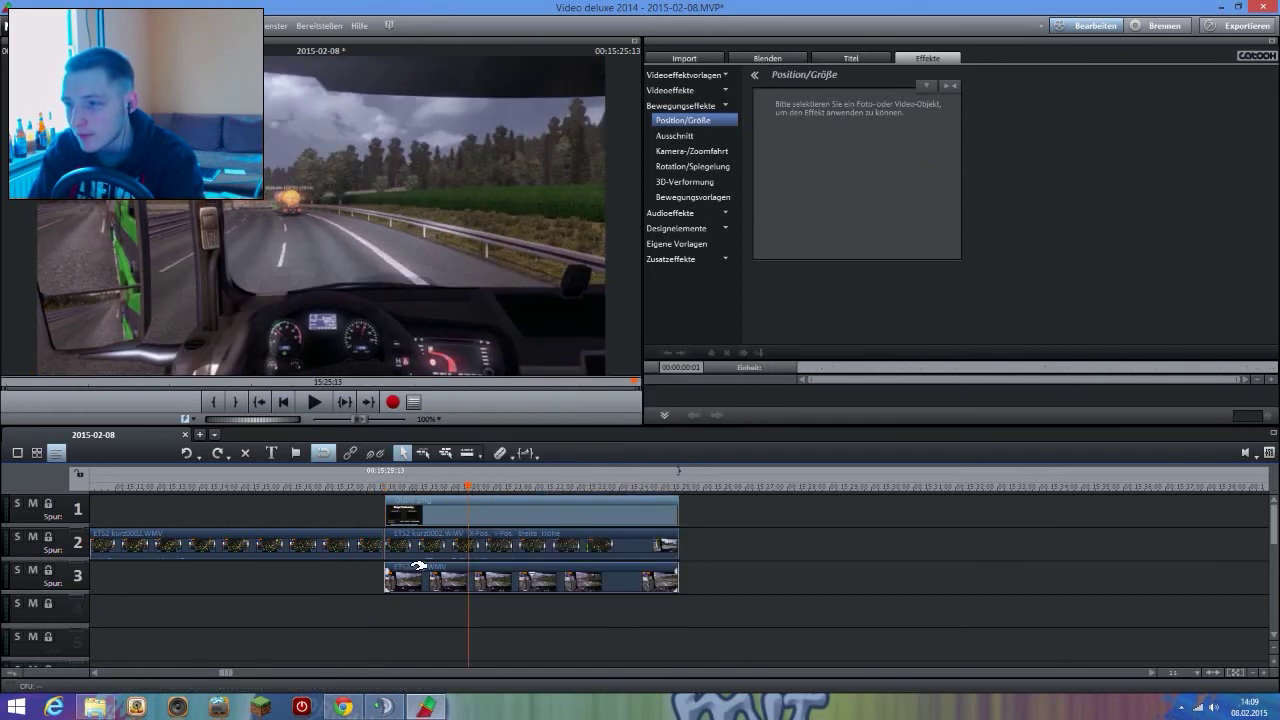
click(445, 577)
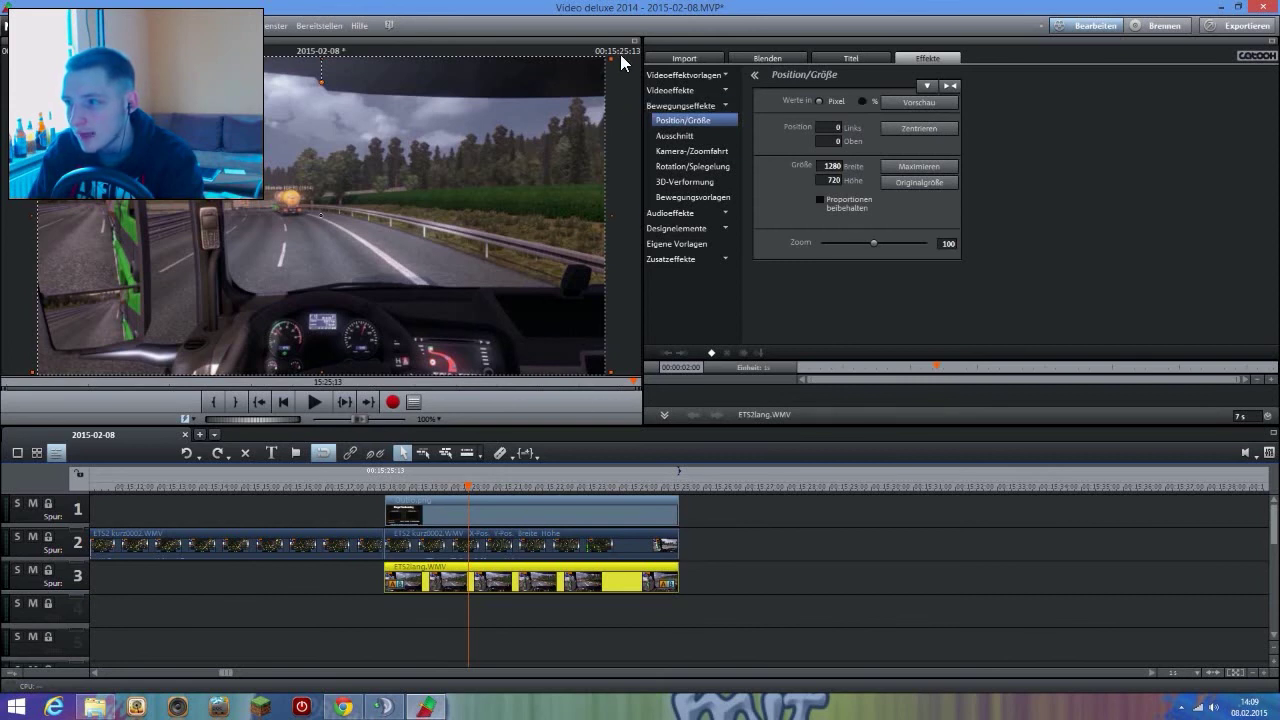
Resize ETS2lang.WMV to 440×245 at 717/257 inside the VORHERIGES VIDEO frame, then play the outro to check it.
drag(607, 60, 166, 300)
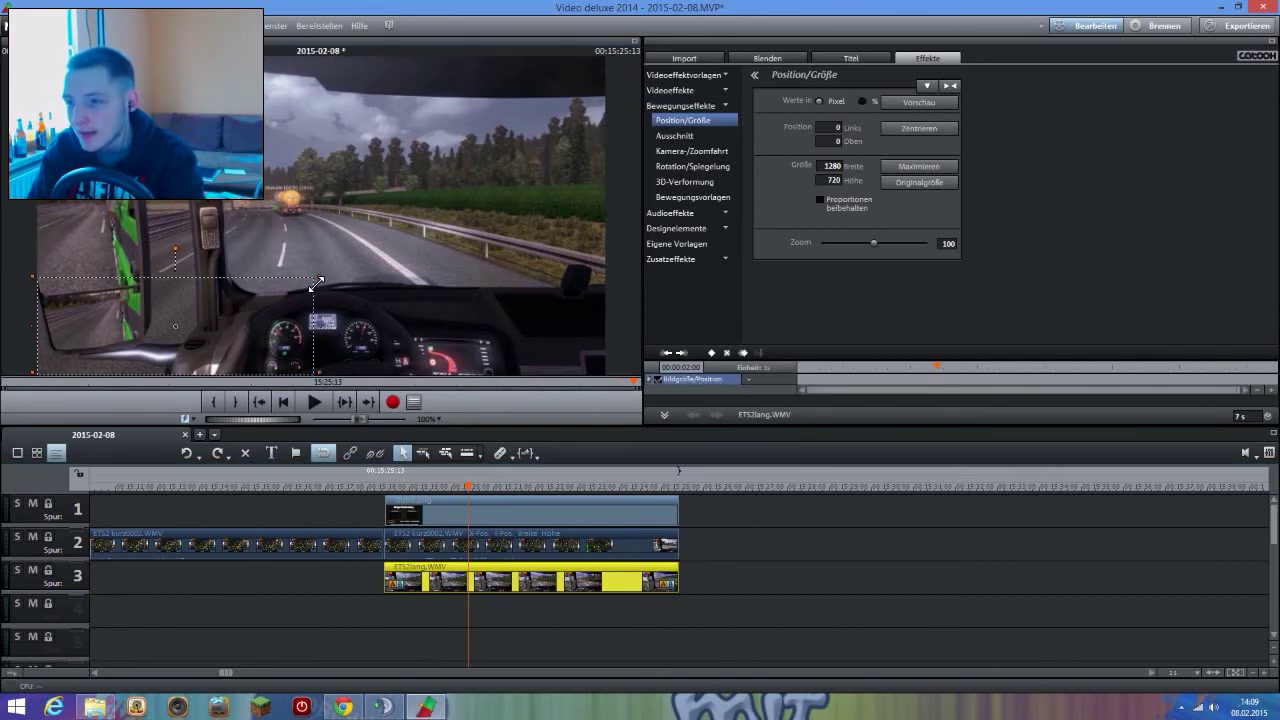
mouse_move(112, 336)
mouse_down()
mouse_move(433, 215)
mouse_move(427, 225)
mouse_up()
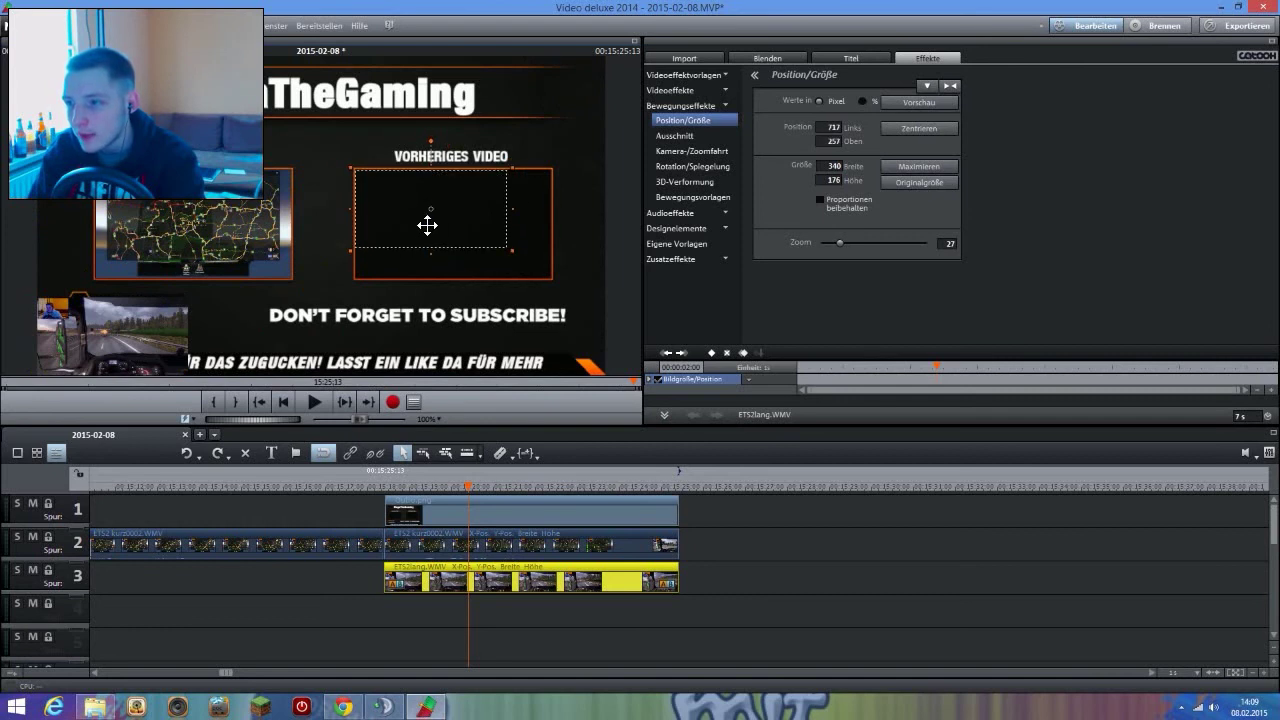
drag(512, 250, 557, 284)
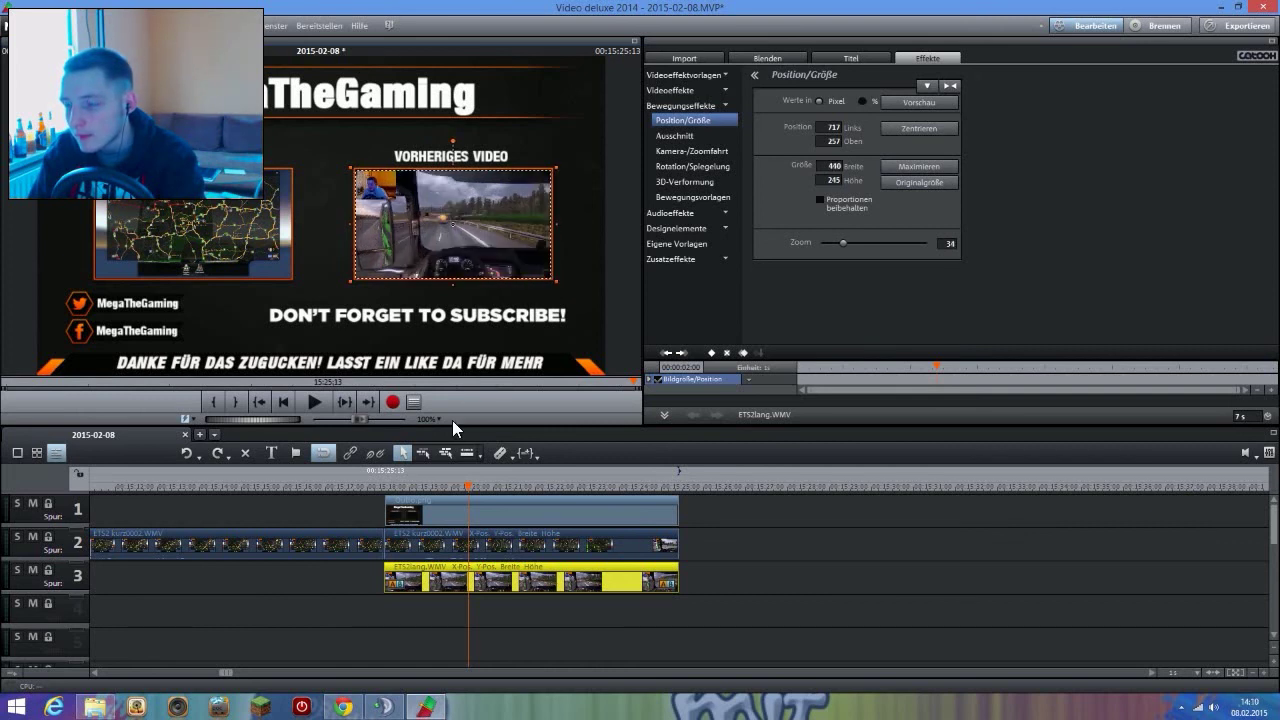
click(387, 487)
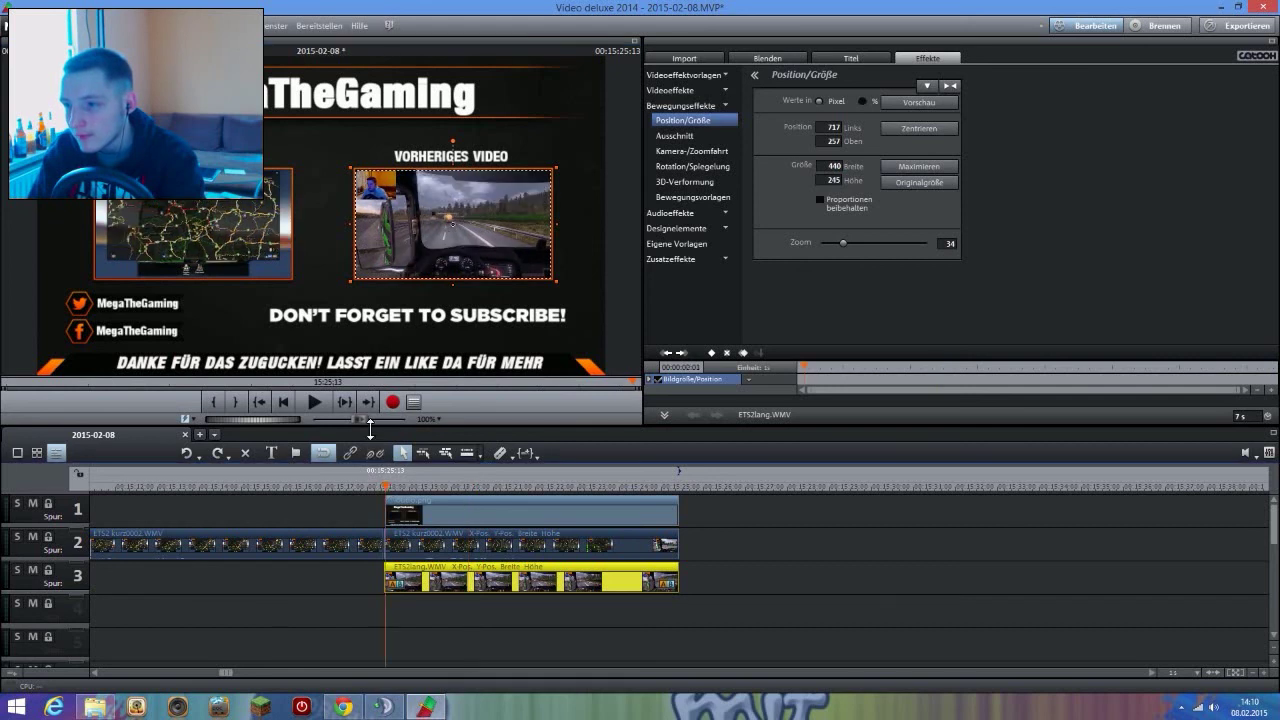
click(322, 400)
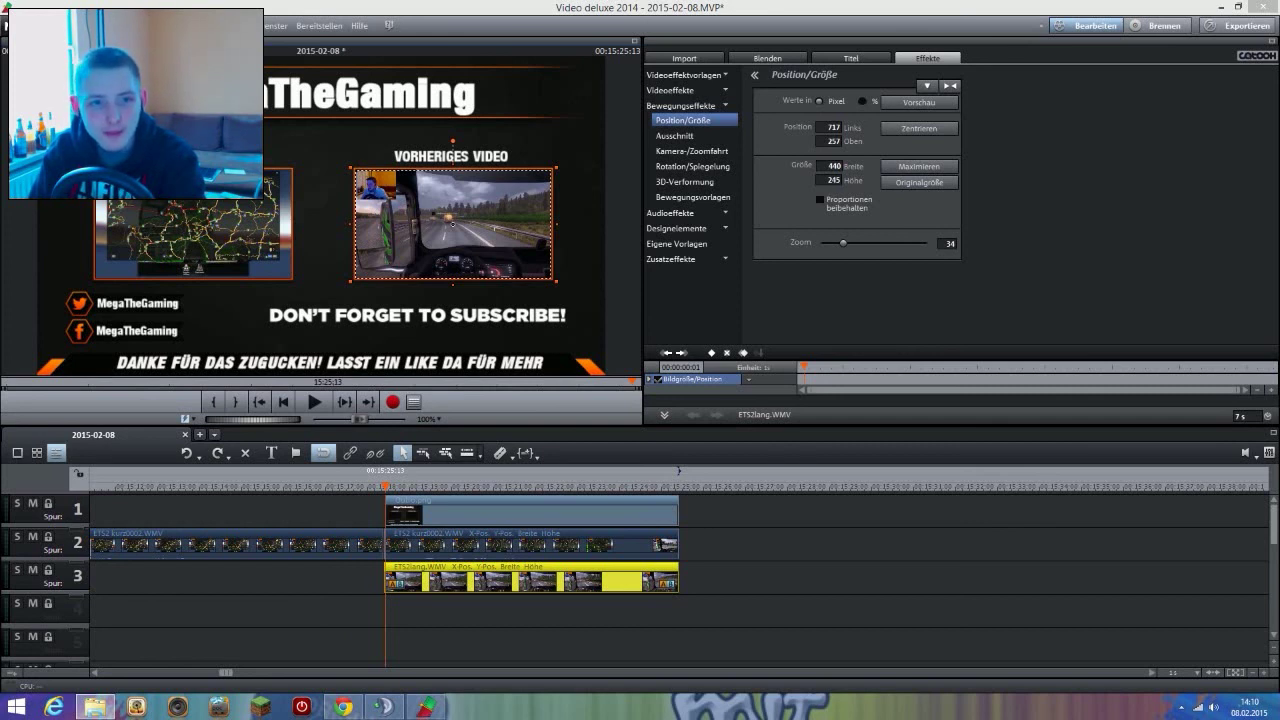
Place 07 Two Lips on track 4, split it with T at the outro's end, and delete the remainder.
drag(398, 592, 444, 608)
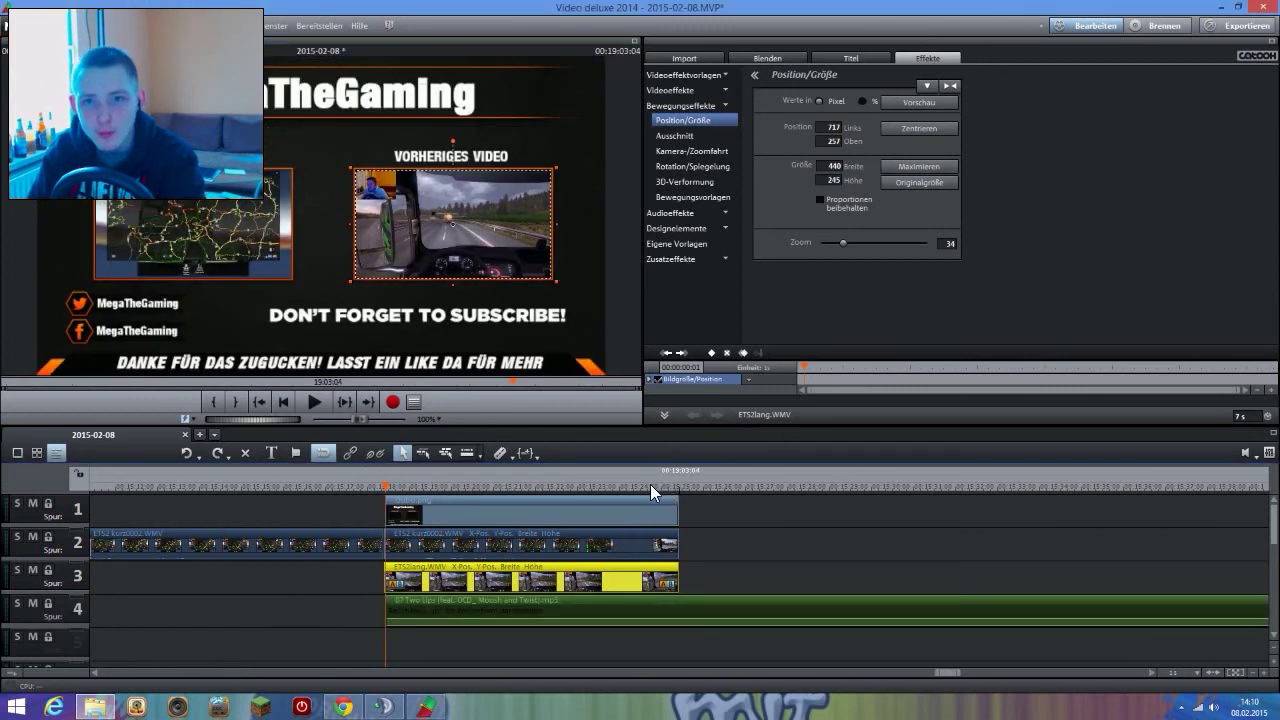
click(677, 484)
key(t)
right_click(788, 610)
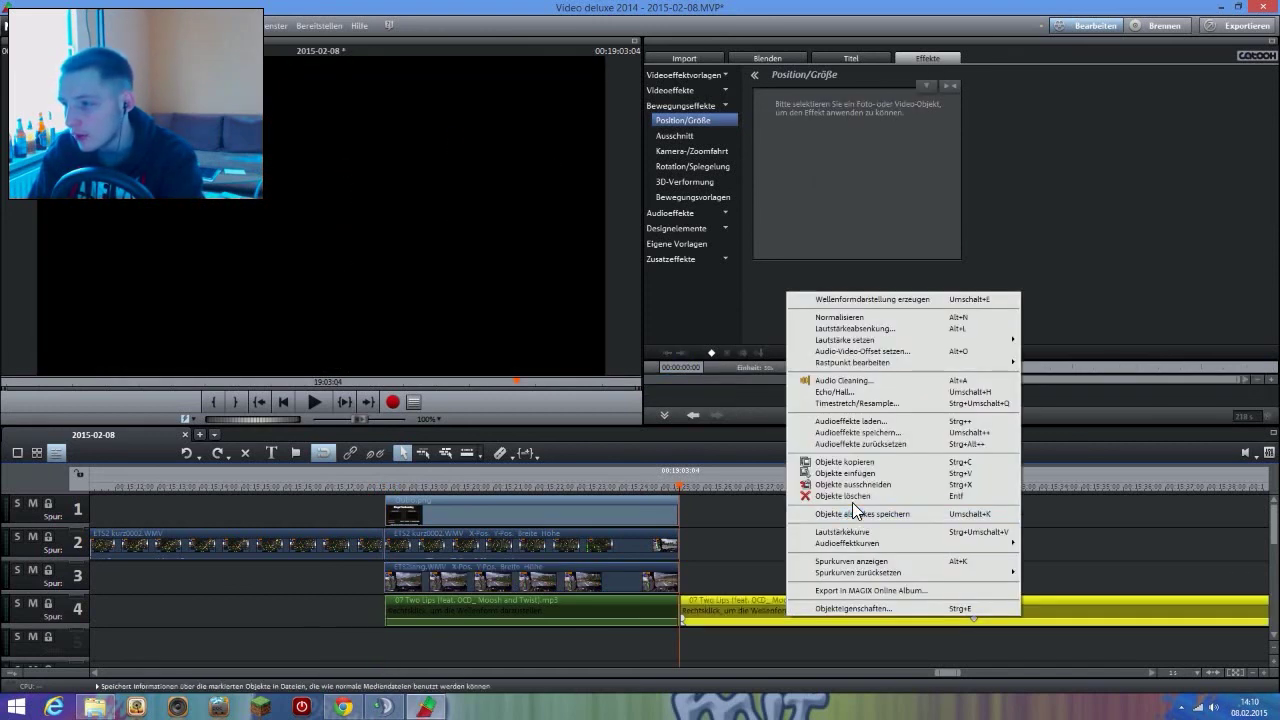
click(858, 496)
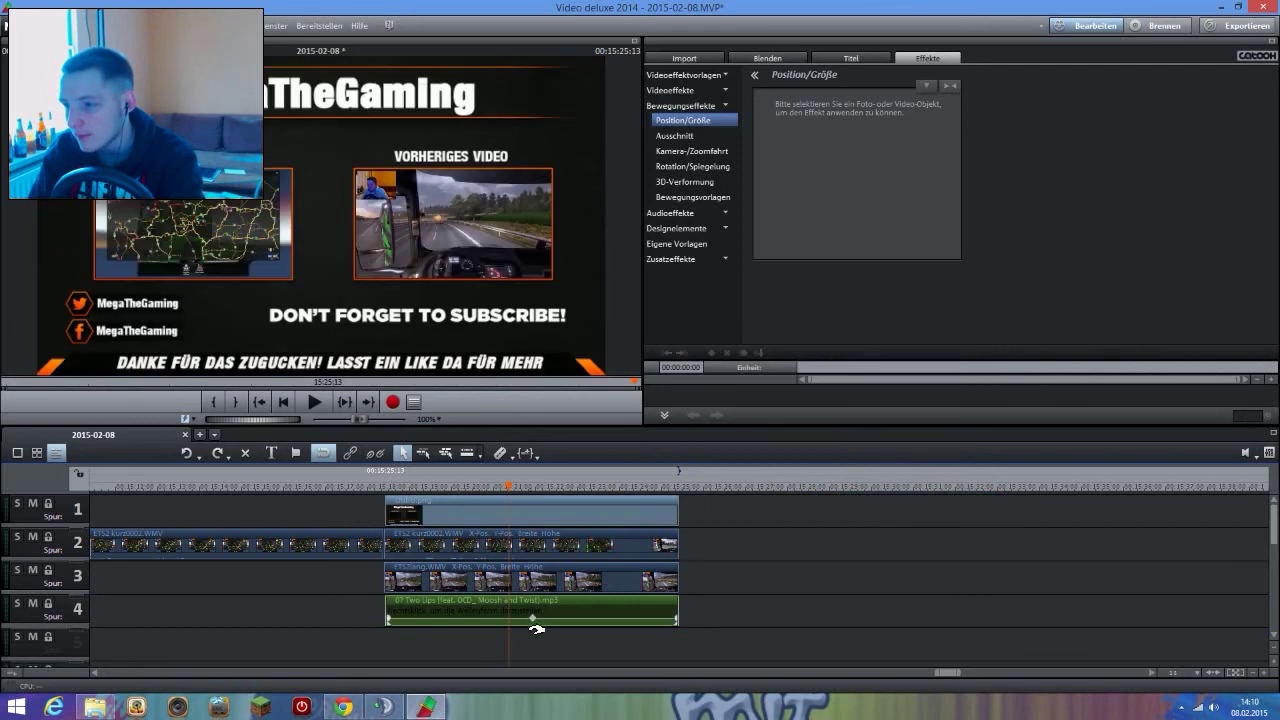
click(538, 620)
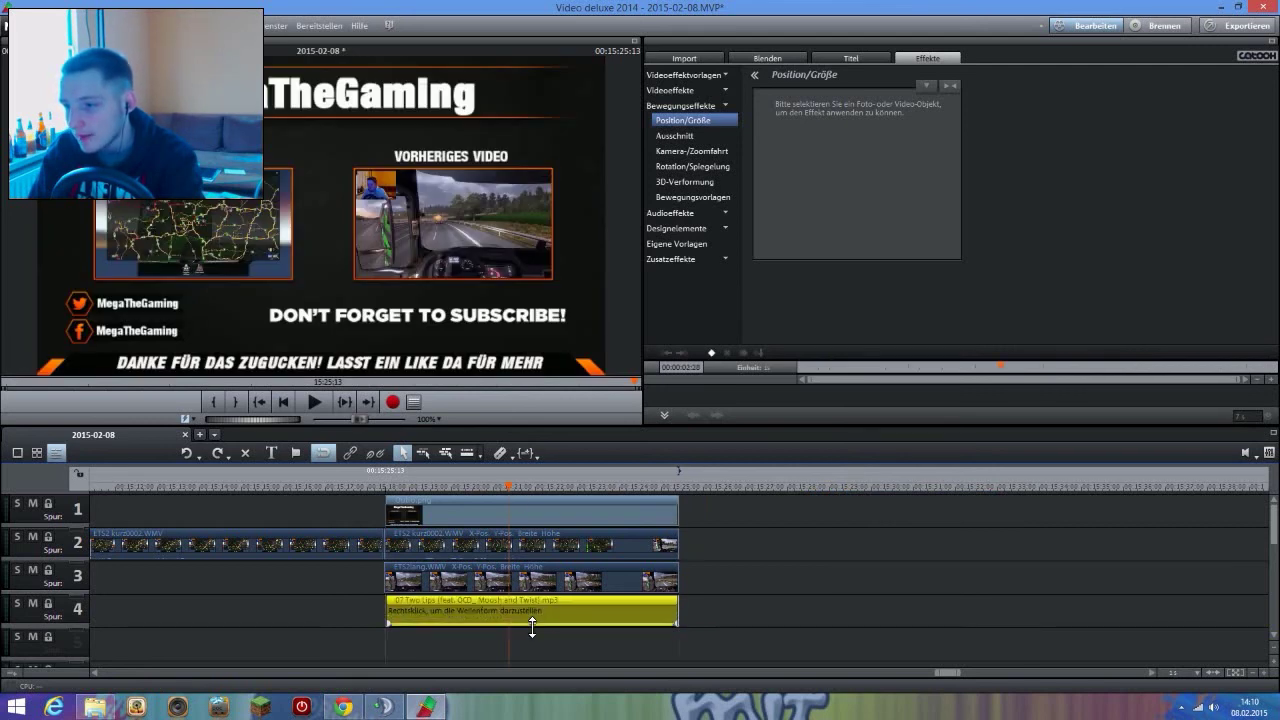
Play the outro from its start with the music, then stop playback.
click(382, 487)
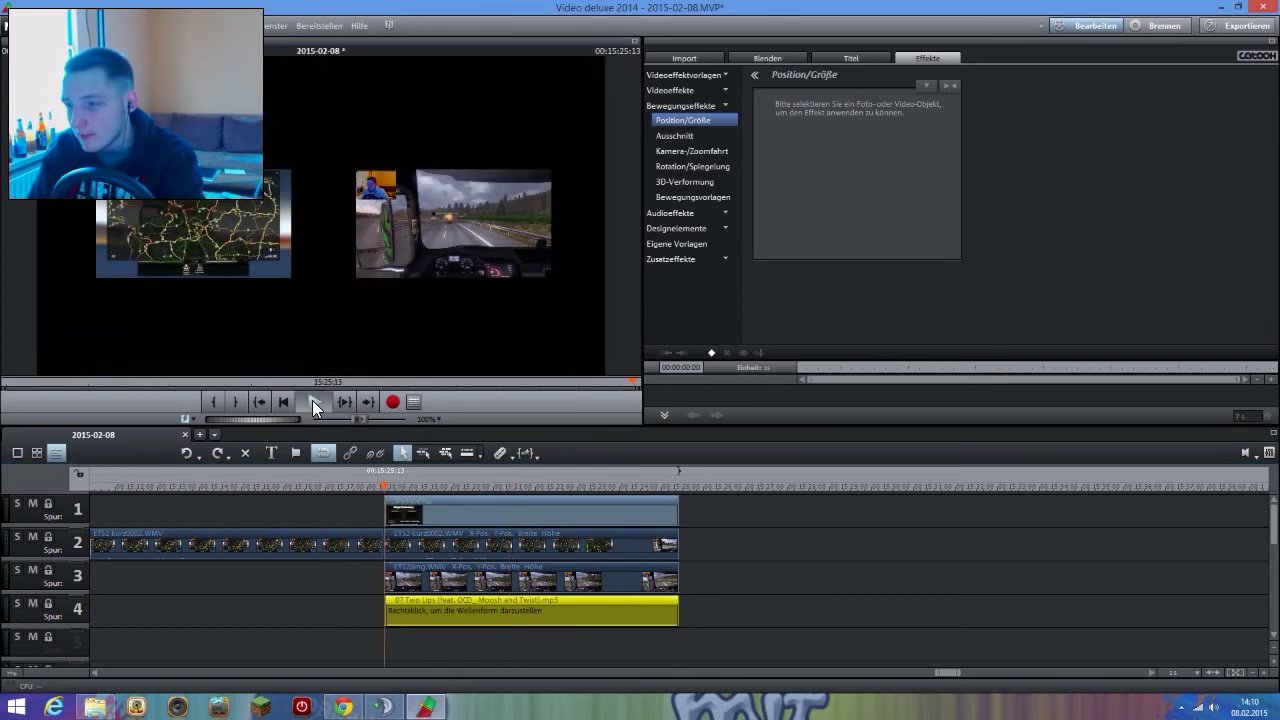
click(312, 400)
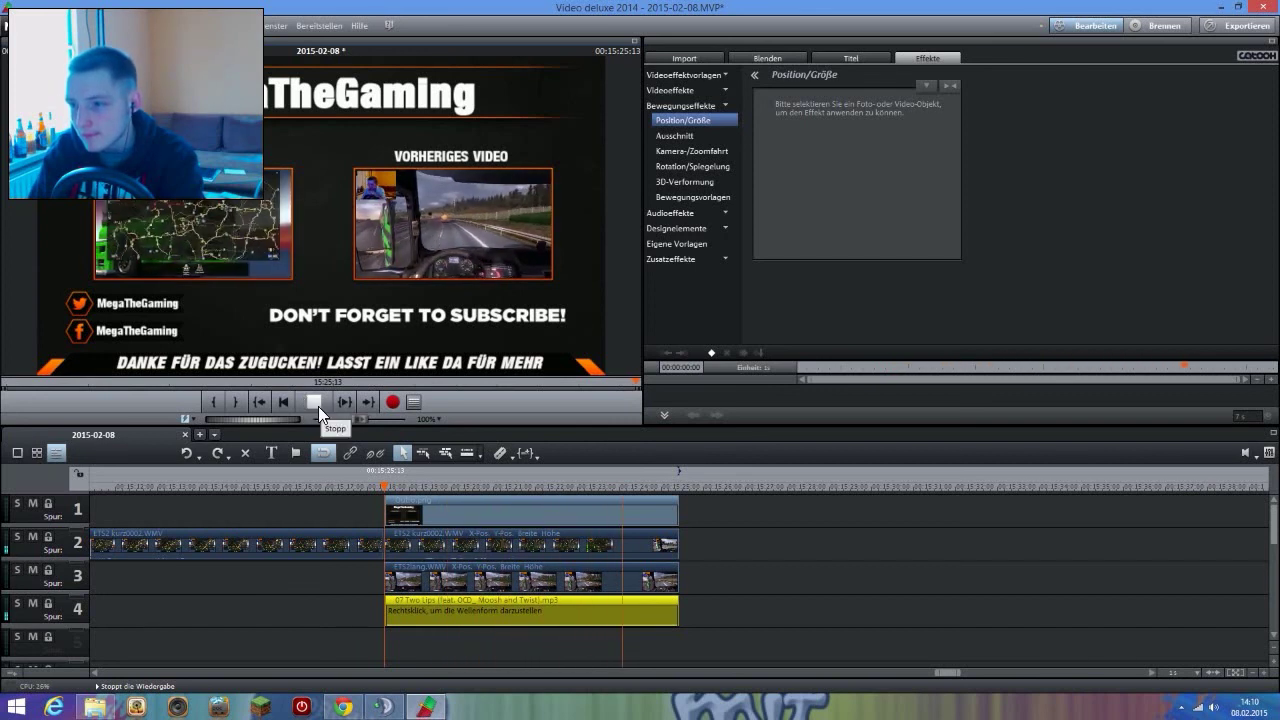
click(318, 406)
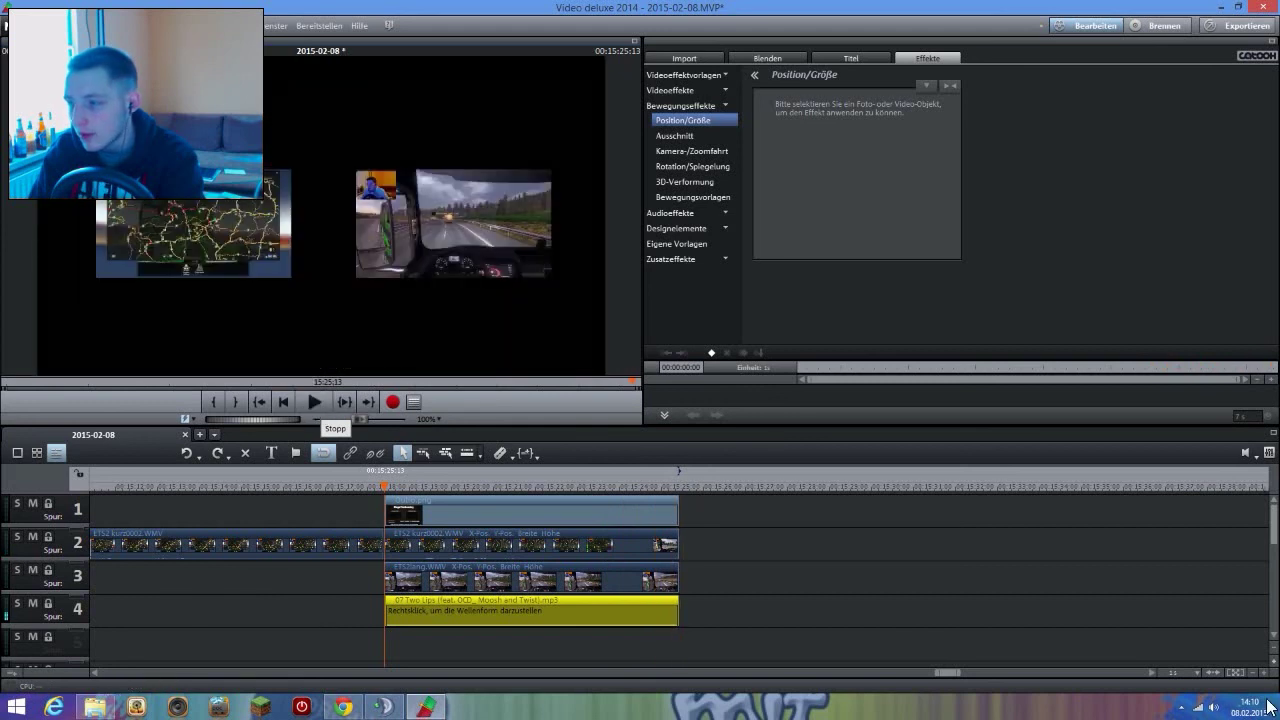
Zoom the timeline to the full film length and return the playhead to the start.
click(1194, 675)
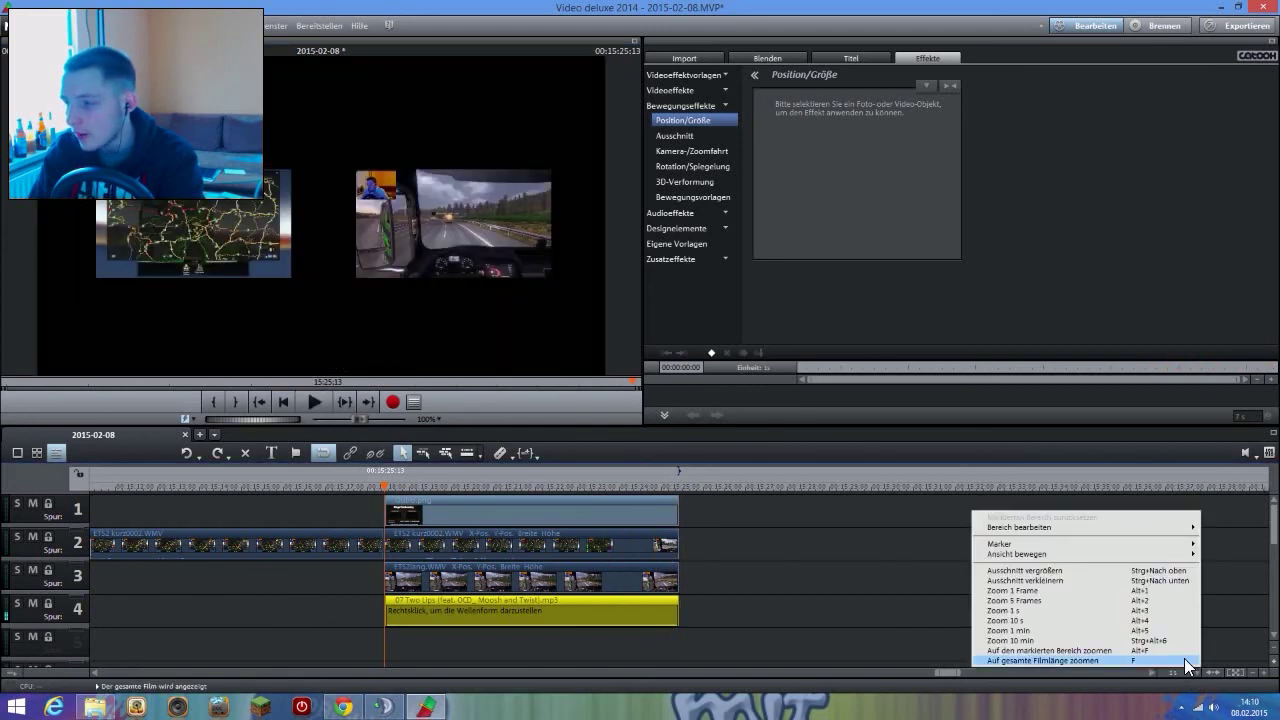
click(1184, 658)
click(89, 488)
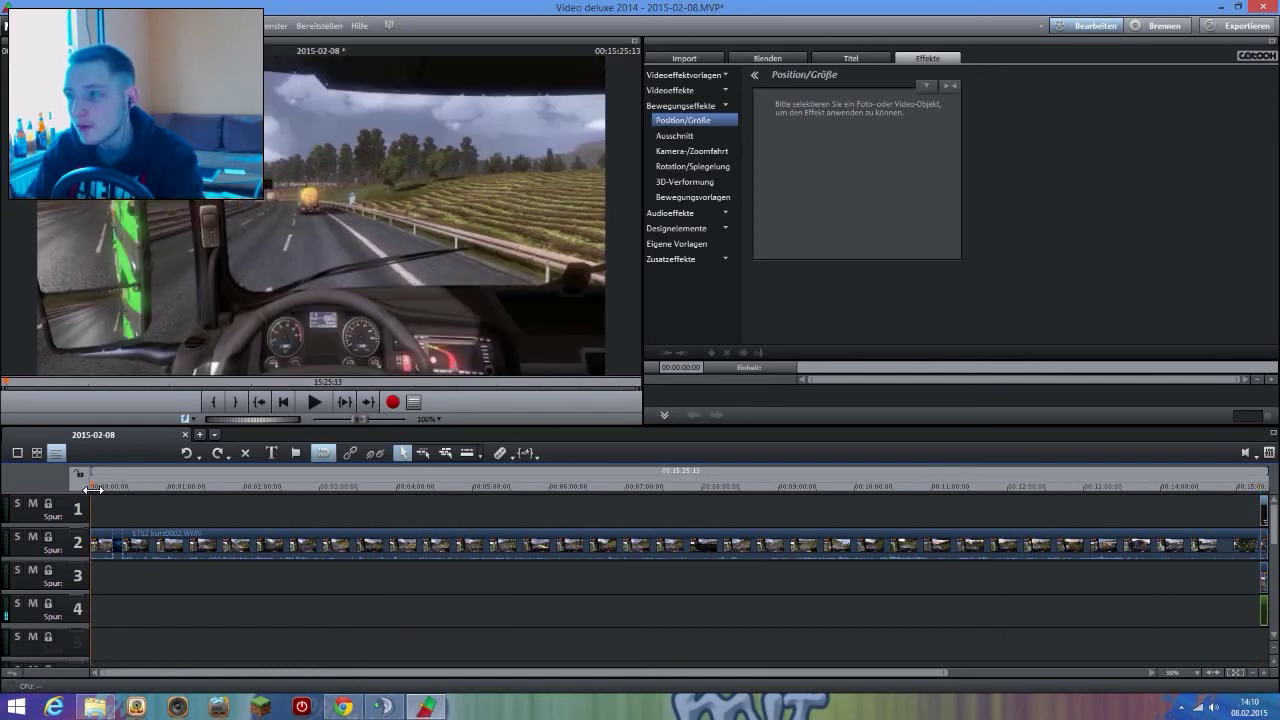
click(1240, 25)
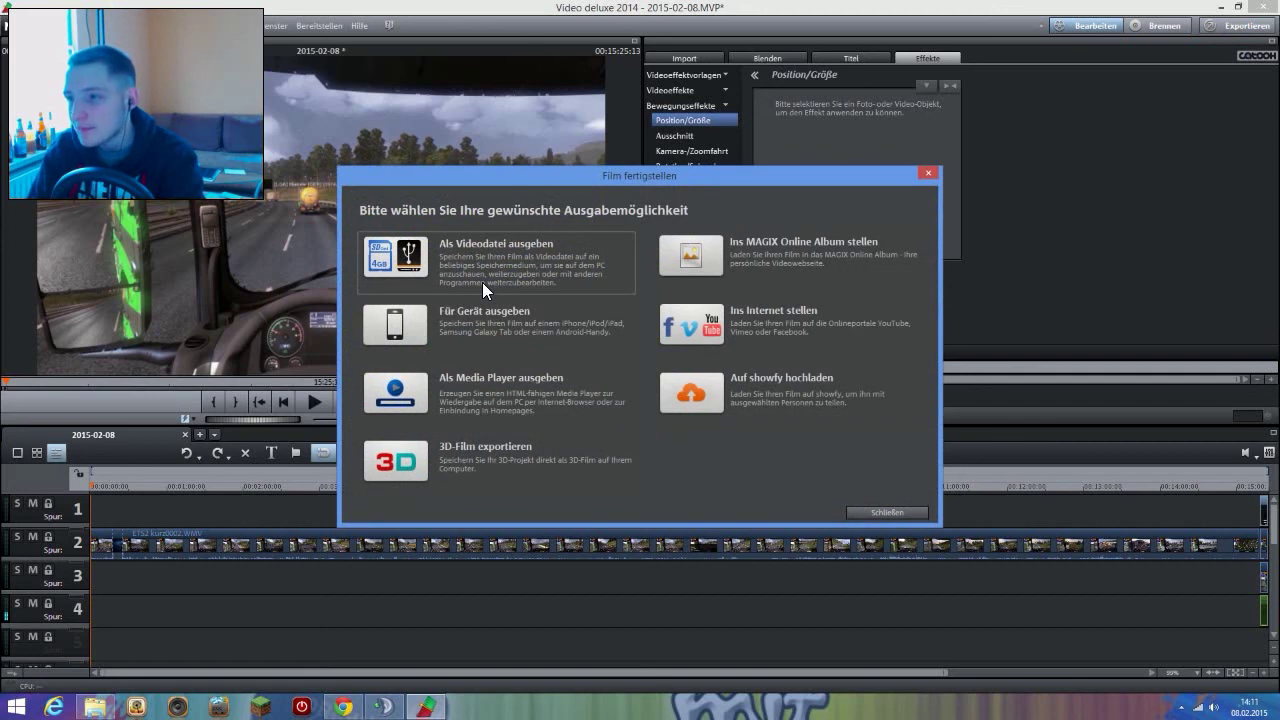
click(483, 283)
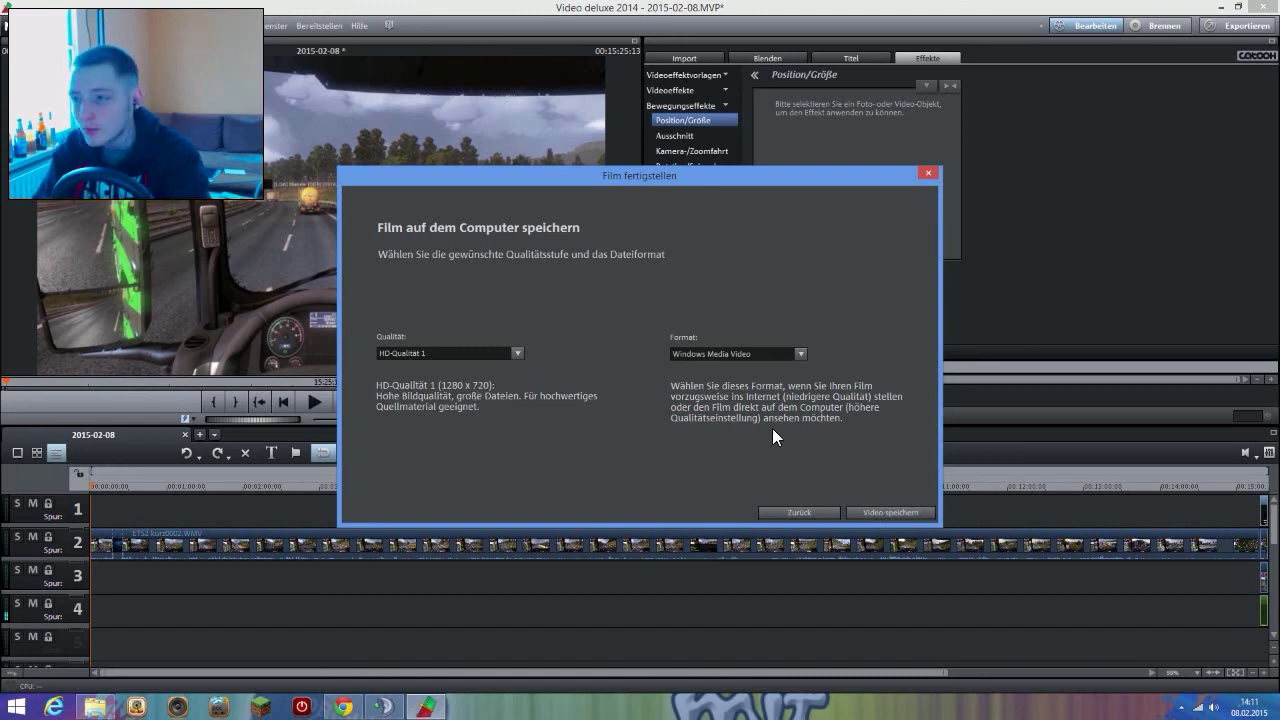
click(927, 172)
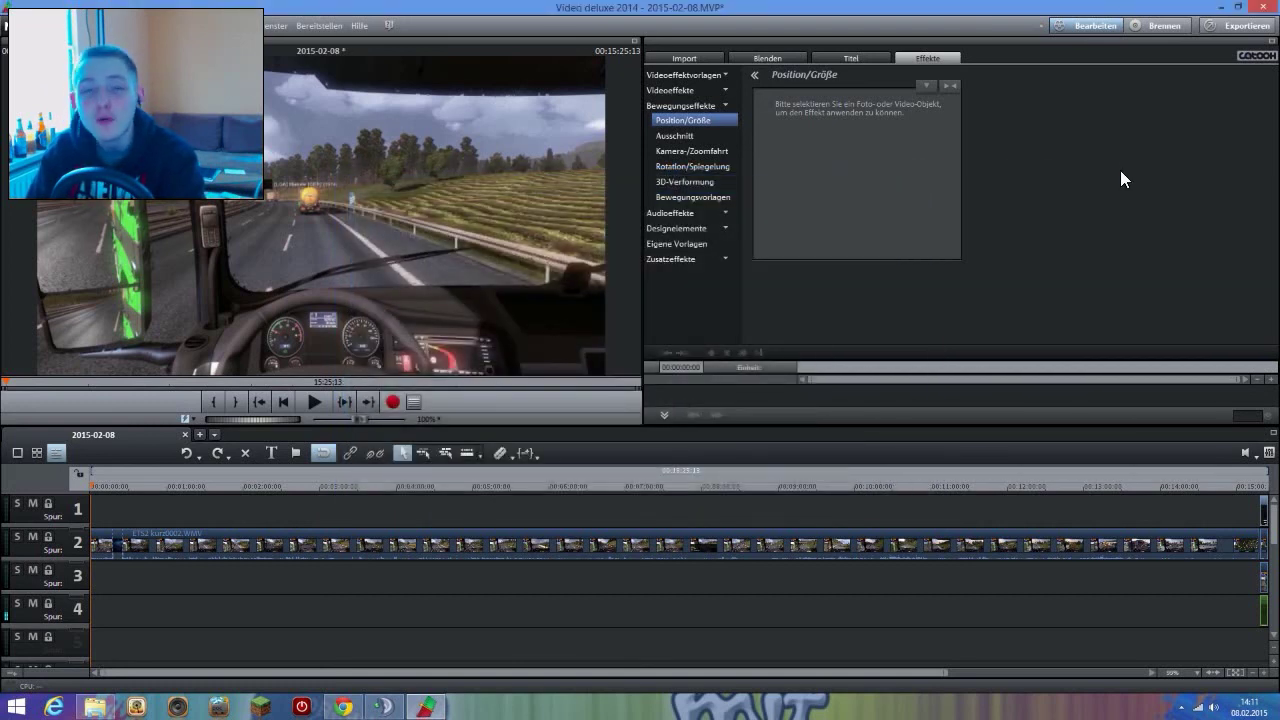